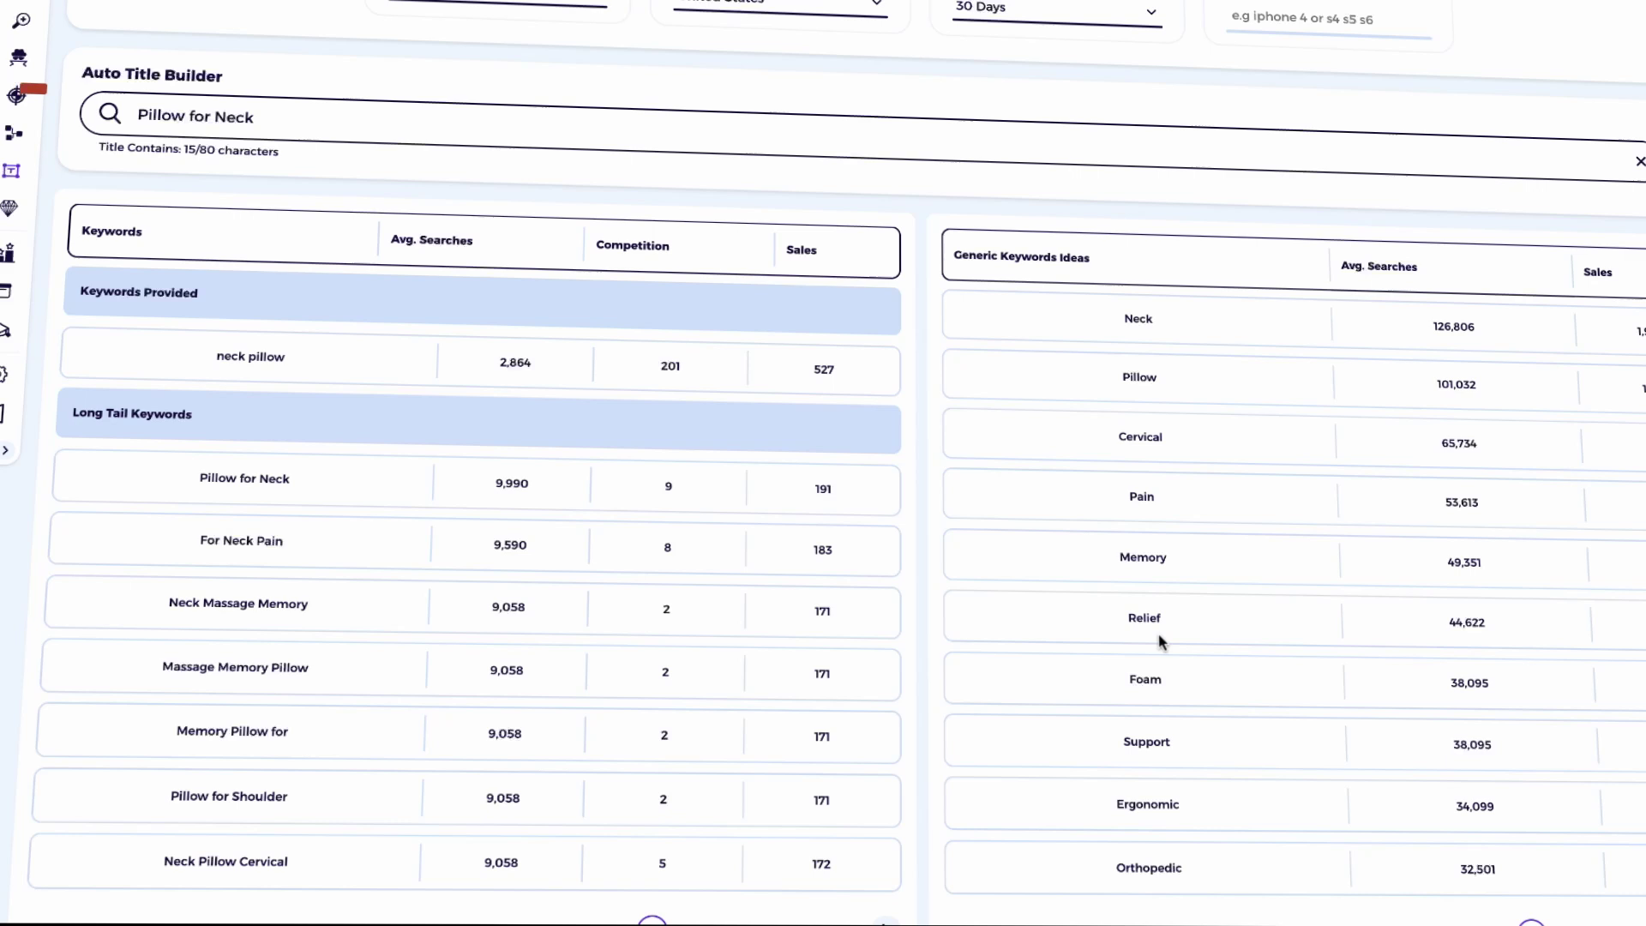
# Append Memory, Foam and Pain to make 'Pillow for Neck Memory Foam Pain' (32/80 characters)
pyautogui.click(1123, 558)
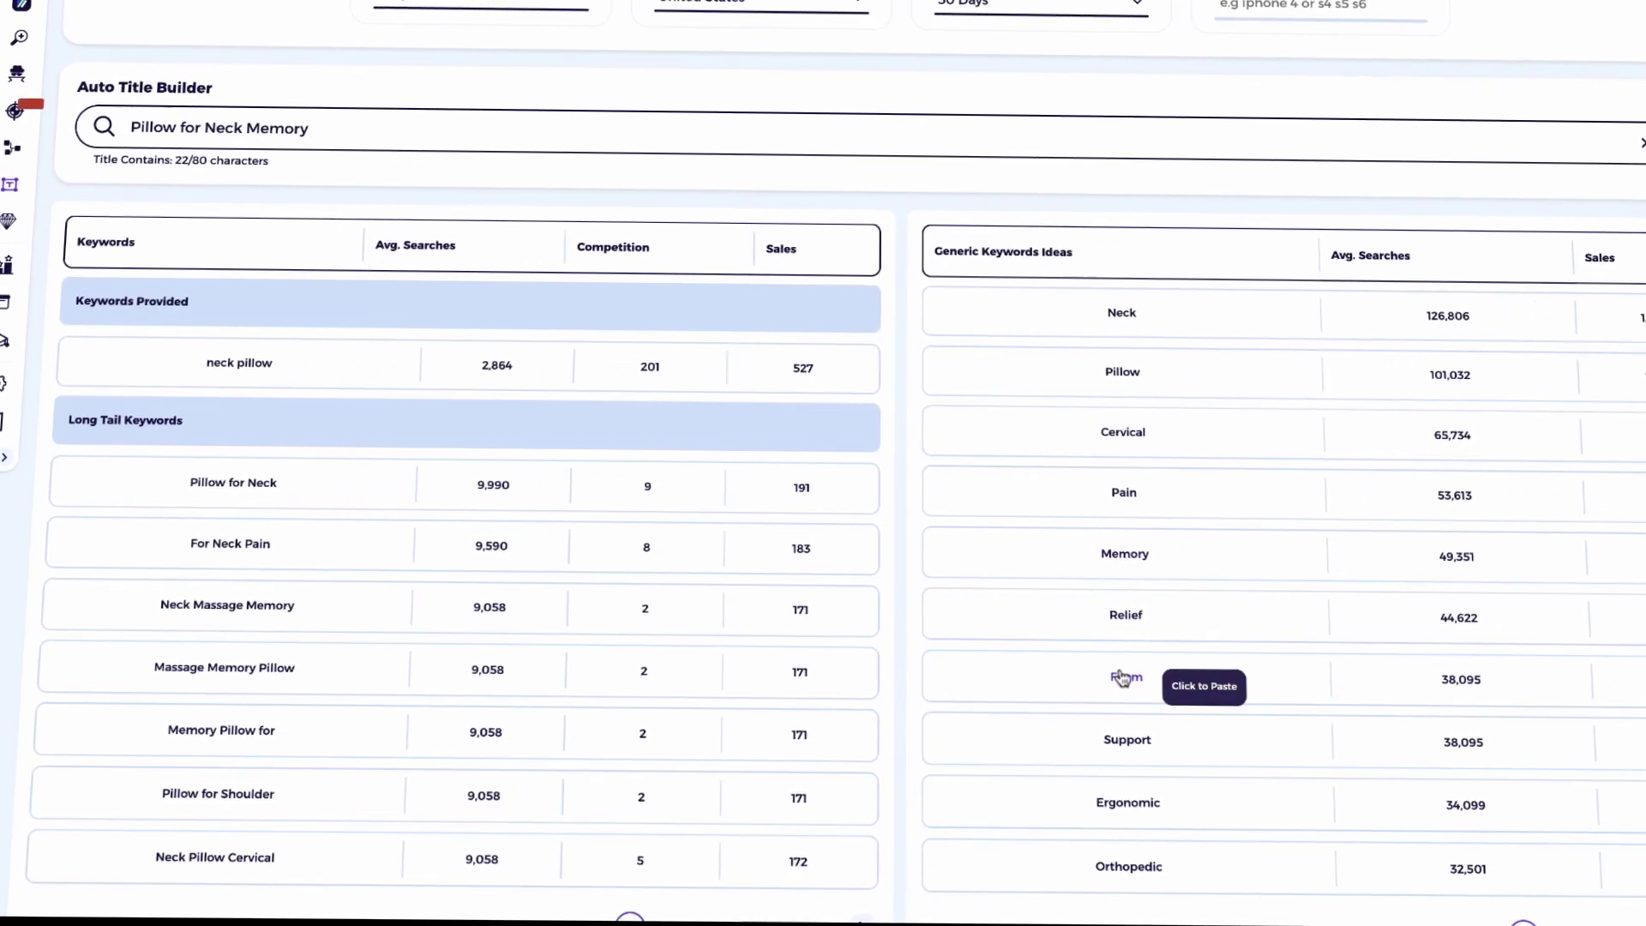
pyautogui.click(1129, 679)
pyautogui.click(1127, 494)
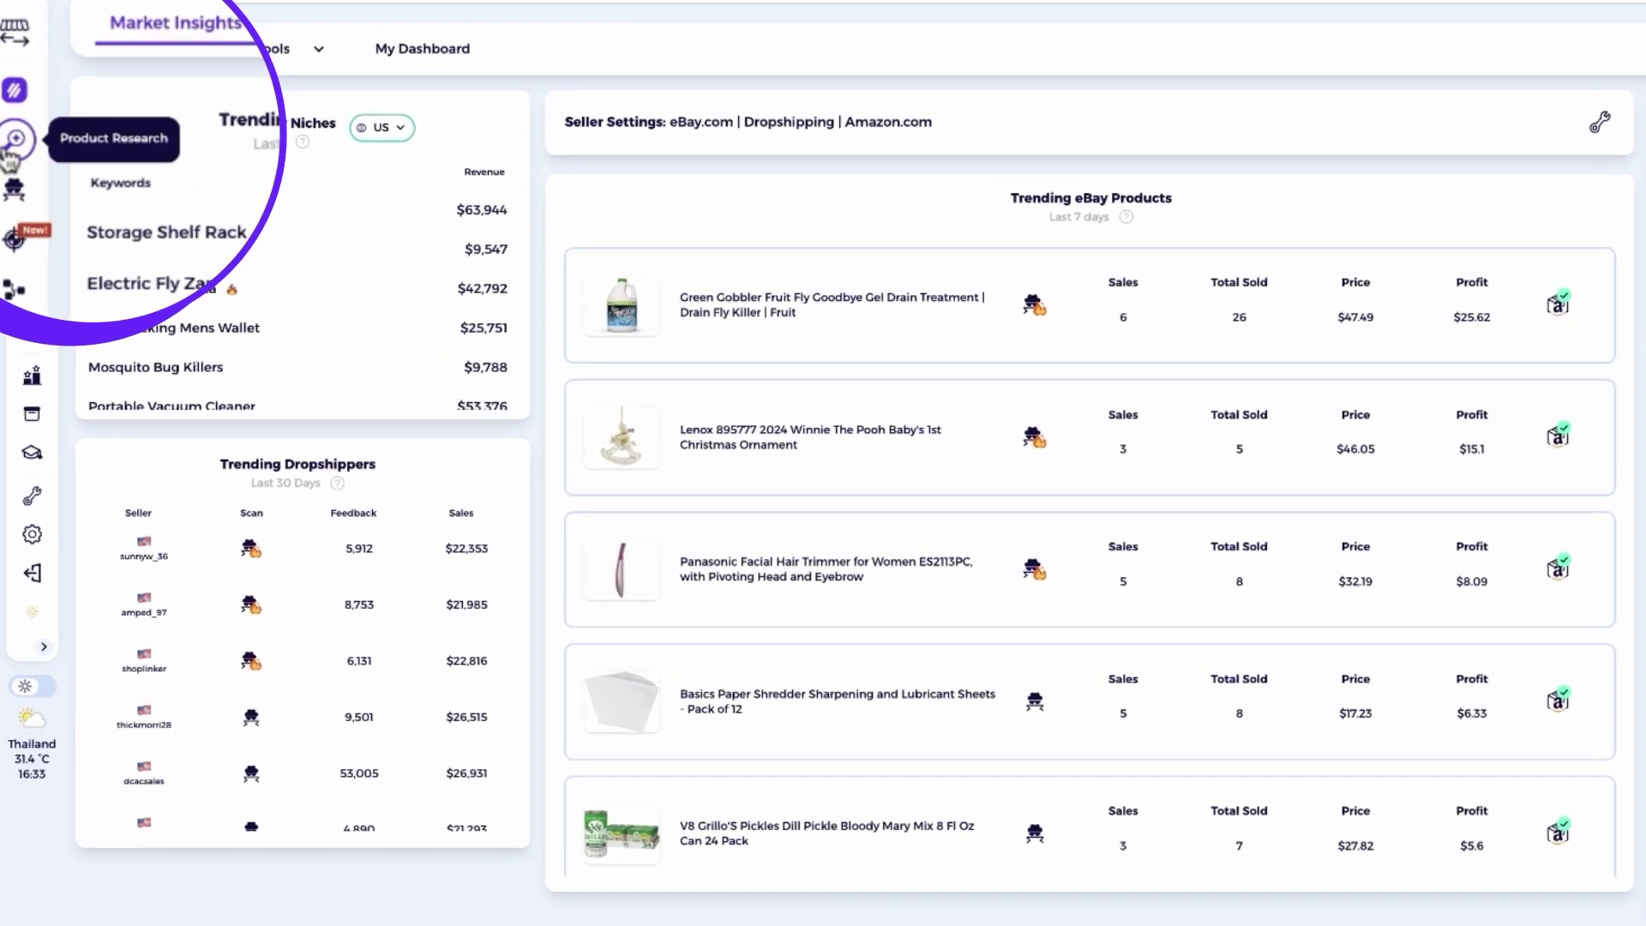
# Run a Product Research search for 'neck pillow'
pyautogui.click(11, 159)
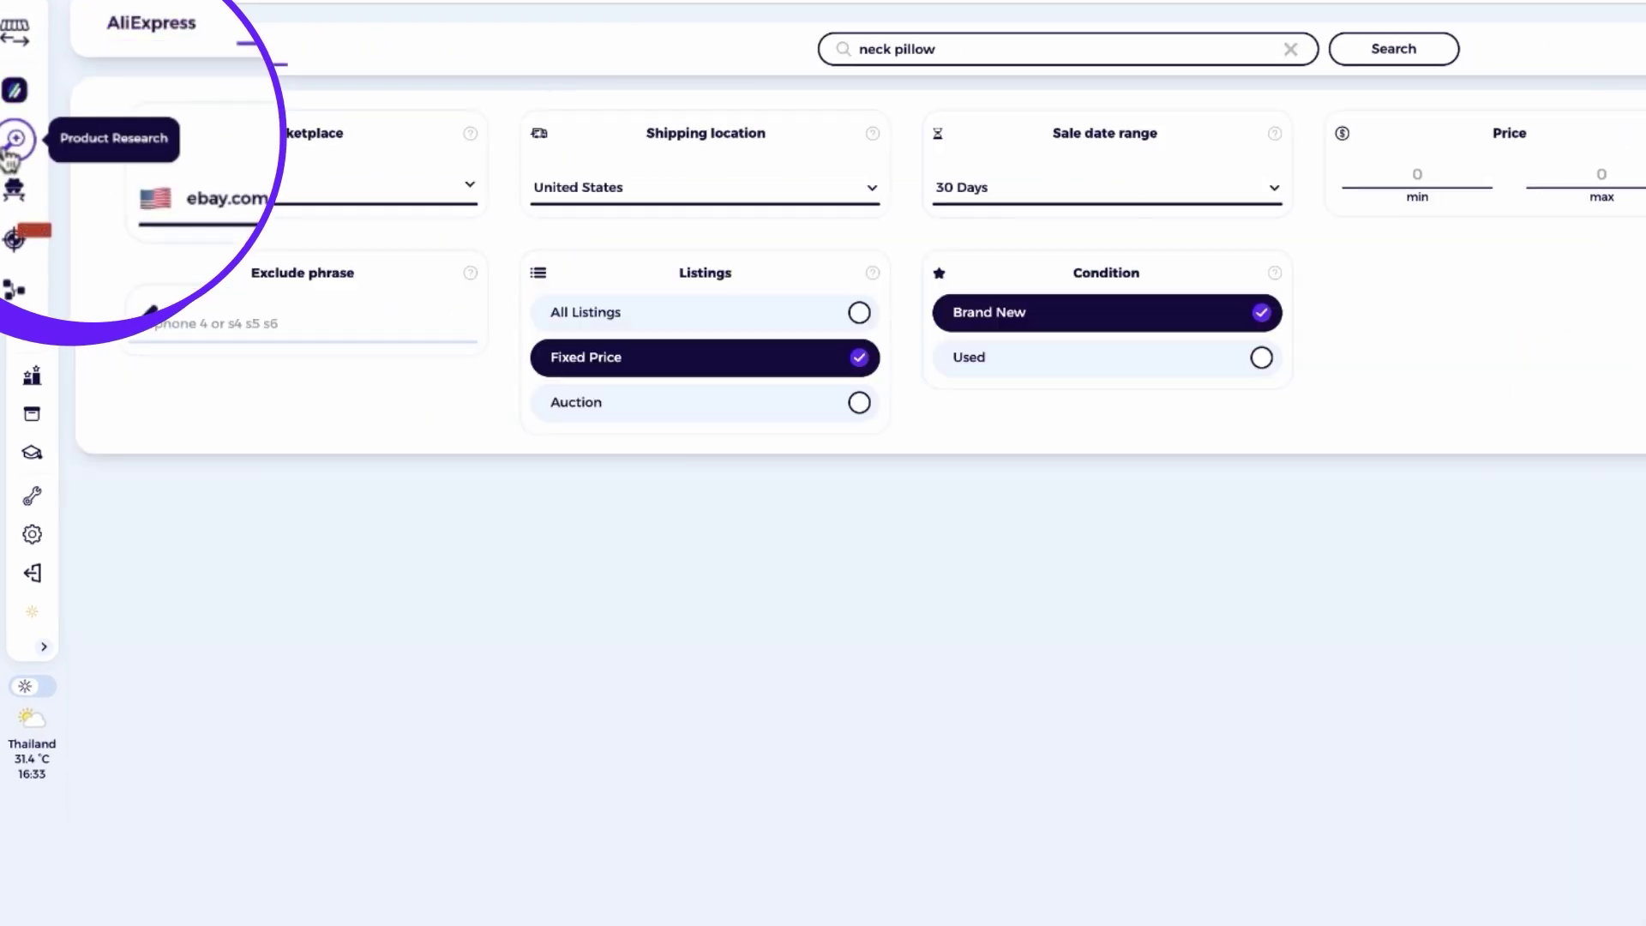
pyautogui.click(913, 48)
pyautogui.write('neck pillow')
pyautogui.click(749, 56)
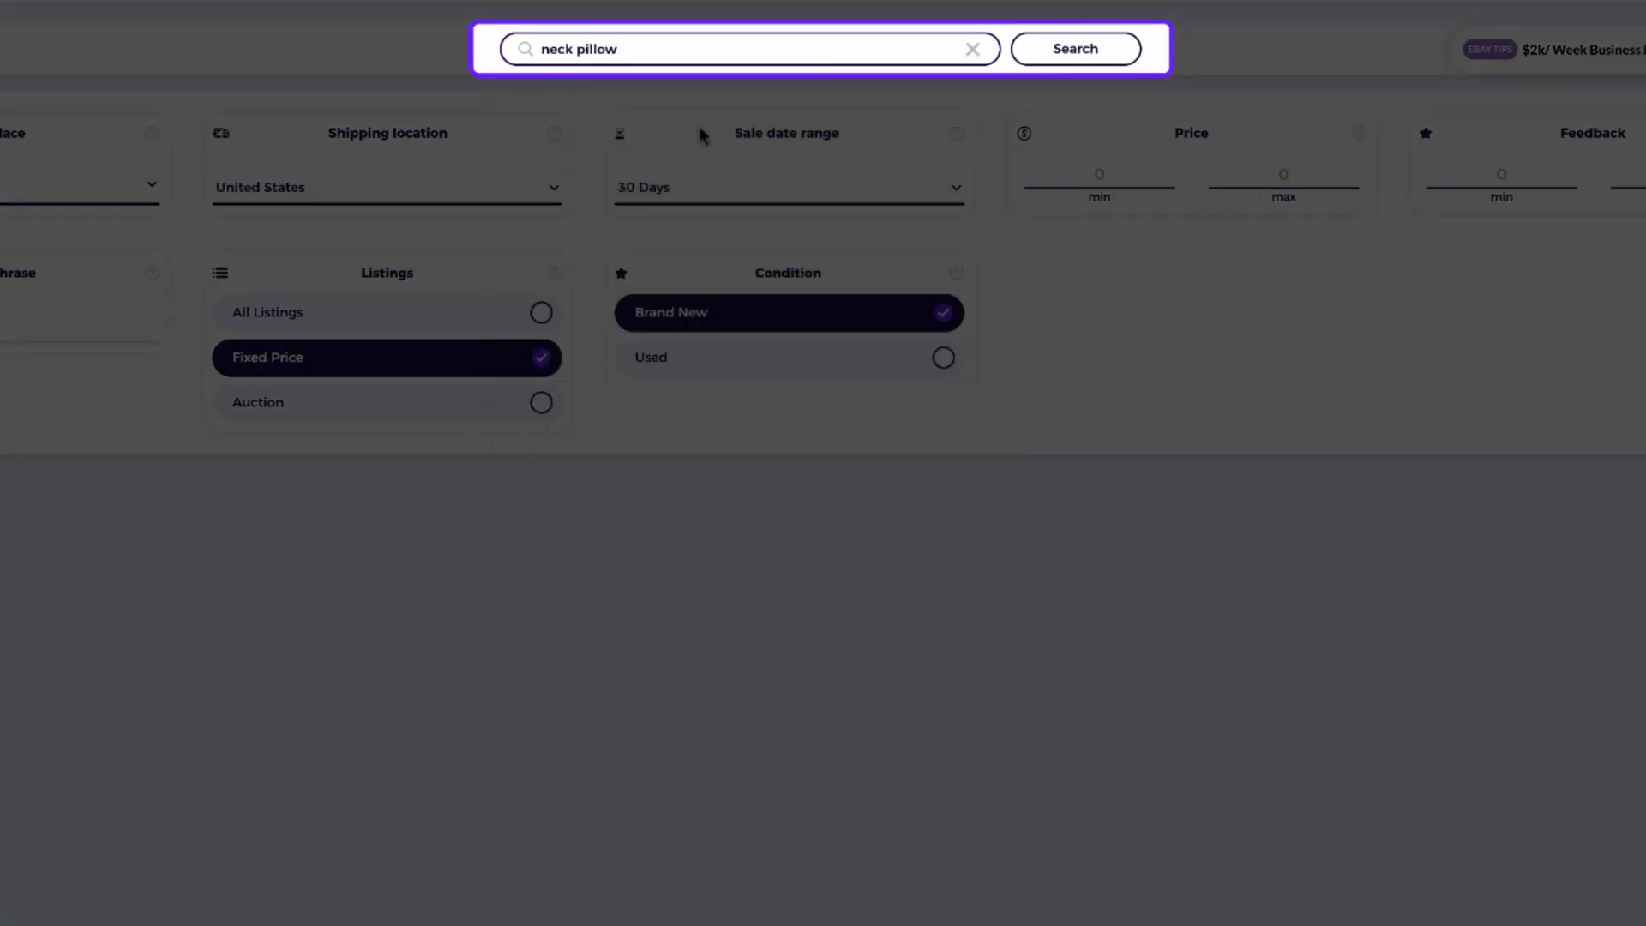
pyautogui.click(1095, 54)
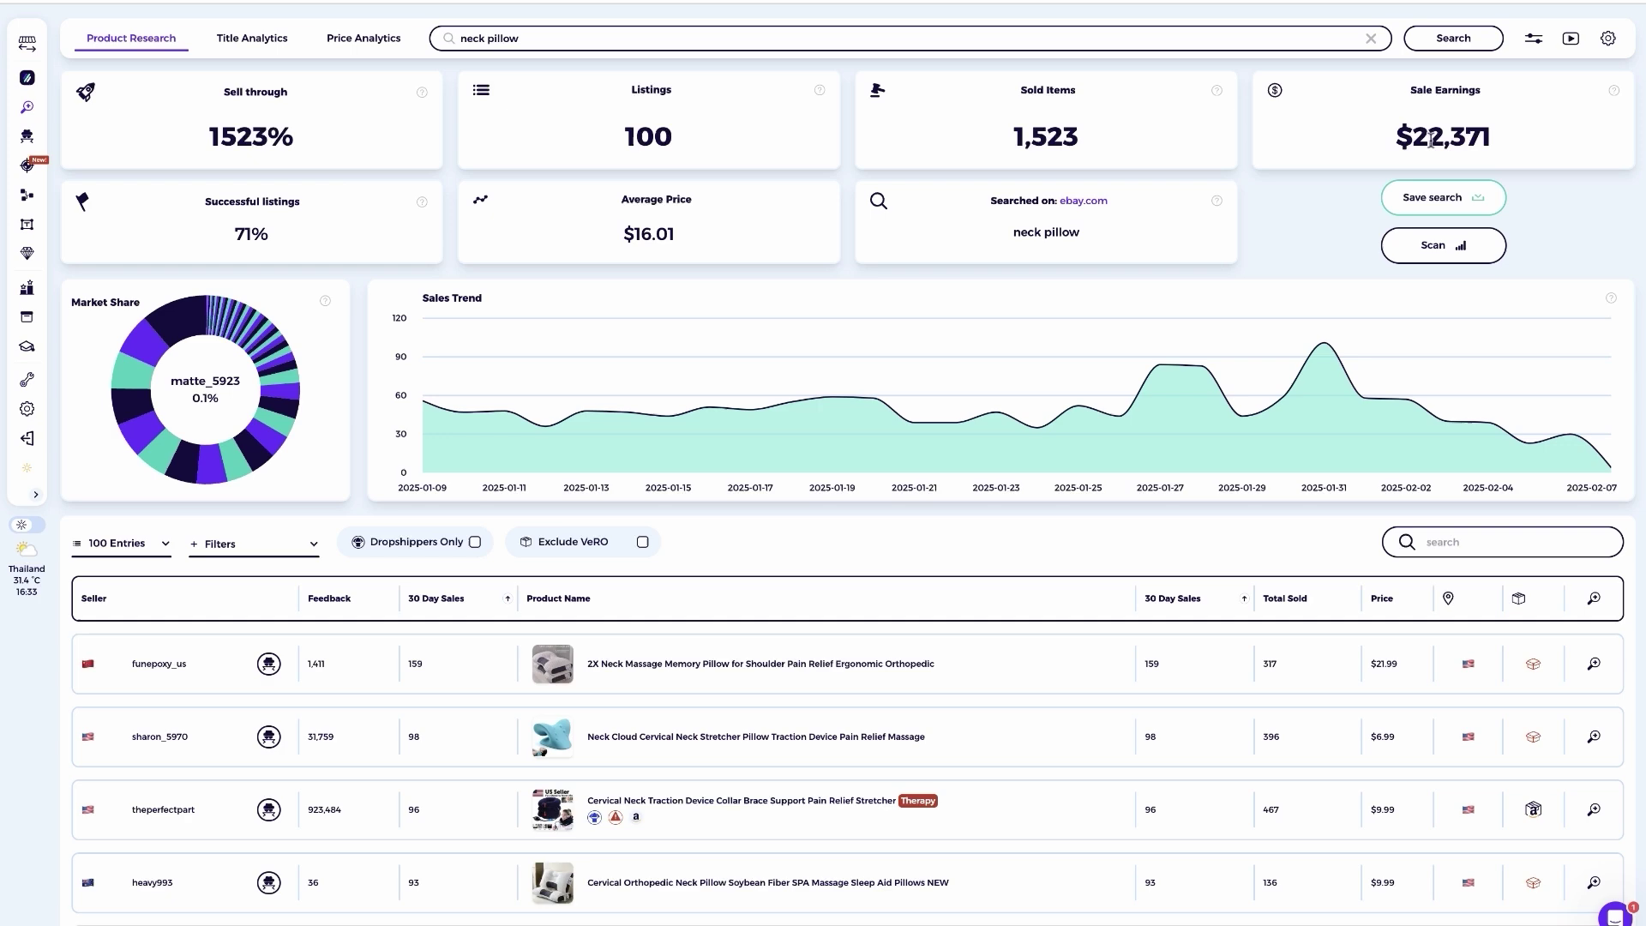
# Review the neck pillow results and highlight the $16.01 average price
pyautogui.scroll(-5, 1327, 417)
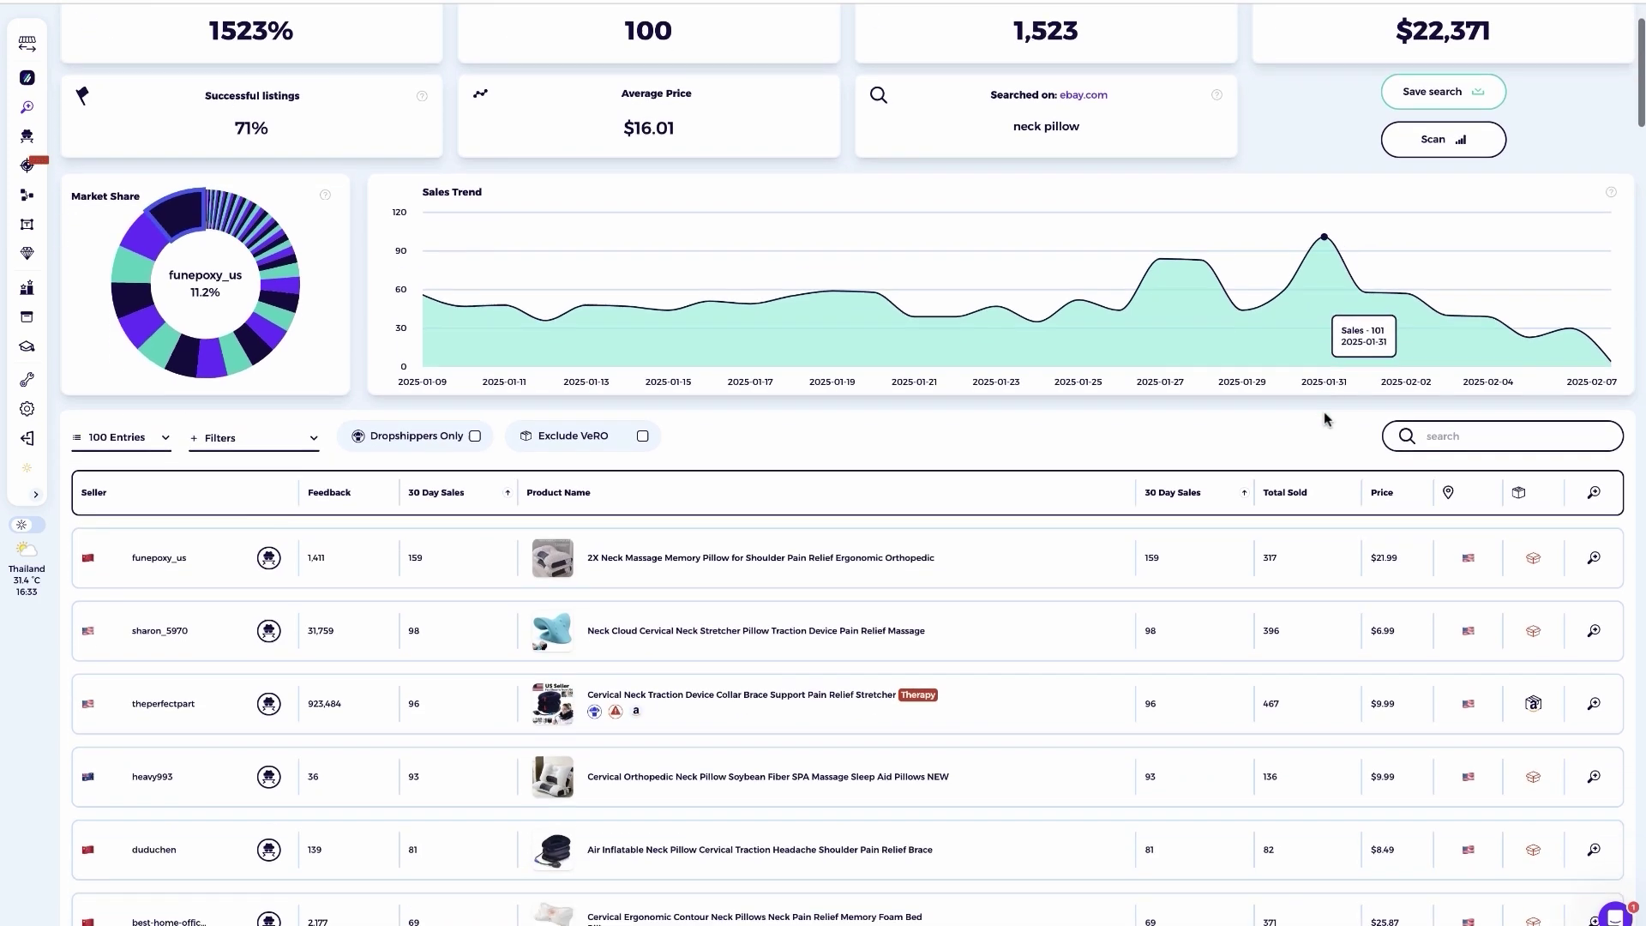
pyautogui.scroll(-2, 1324, 416)
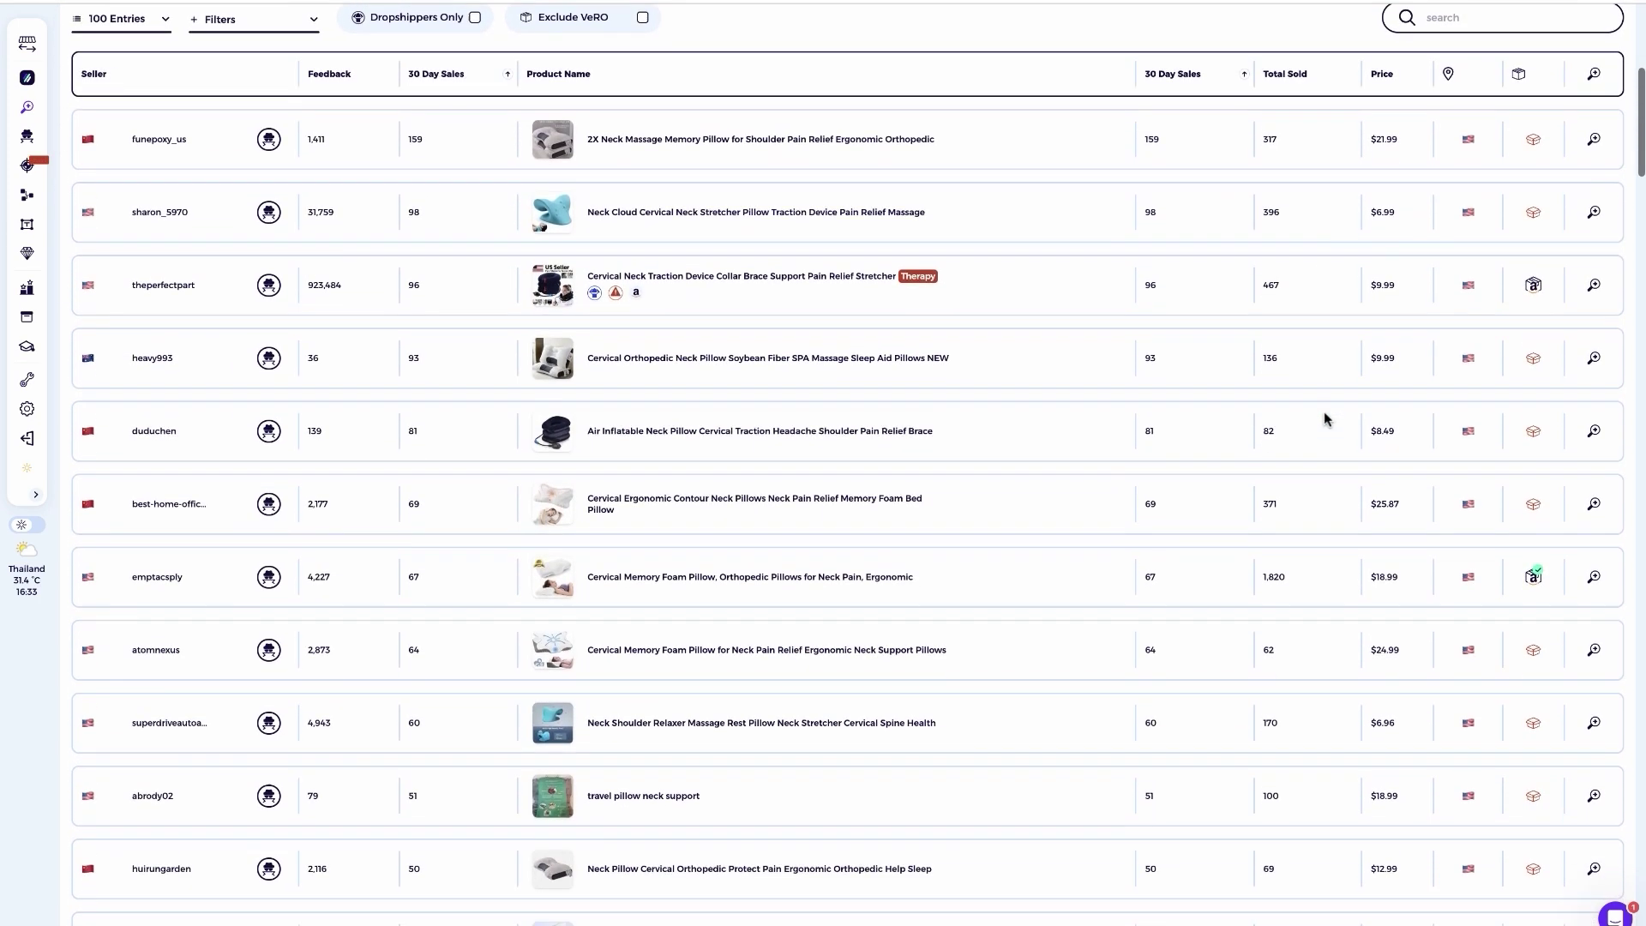
pyautogui.scroll(7, 1325, 417)
pyautogui.moveTo(774, 259); pyautogui.dragTo(907, 319)
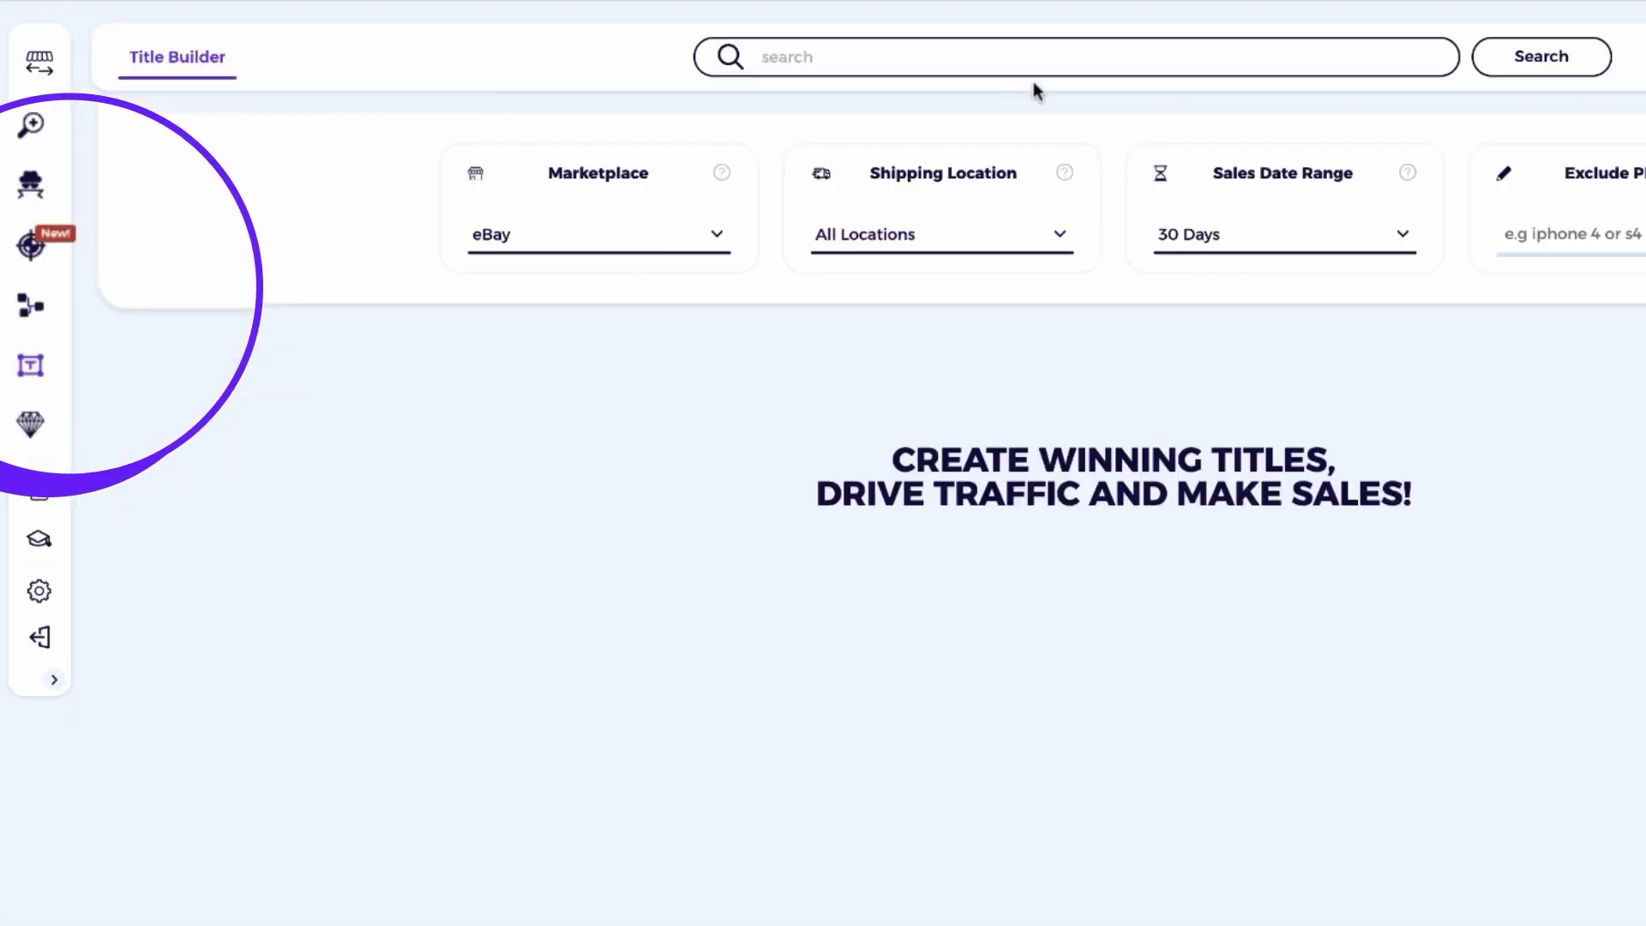
# Fetch Title Builder keyword ideas for 'neck pillow'
pyautogui.click(1047, 65)
pyautogui.write('neck pillow')
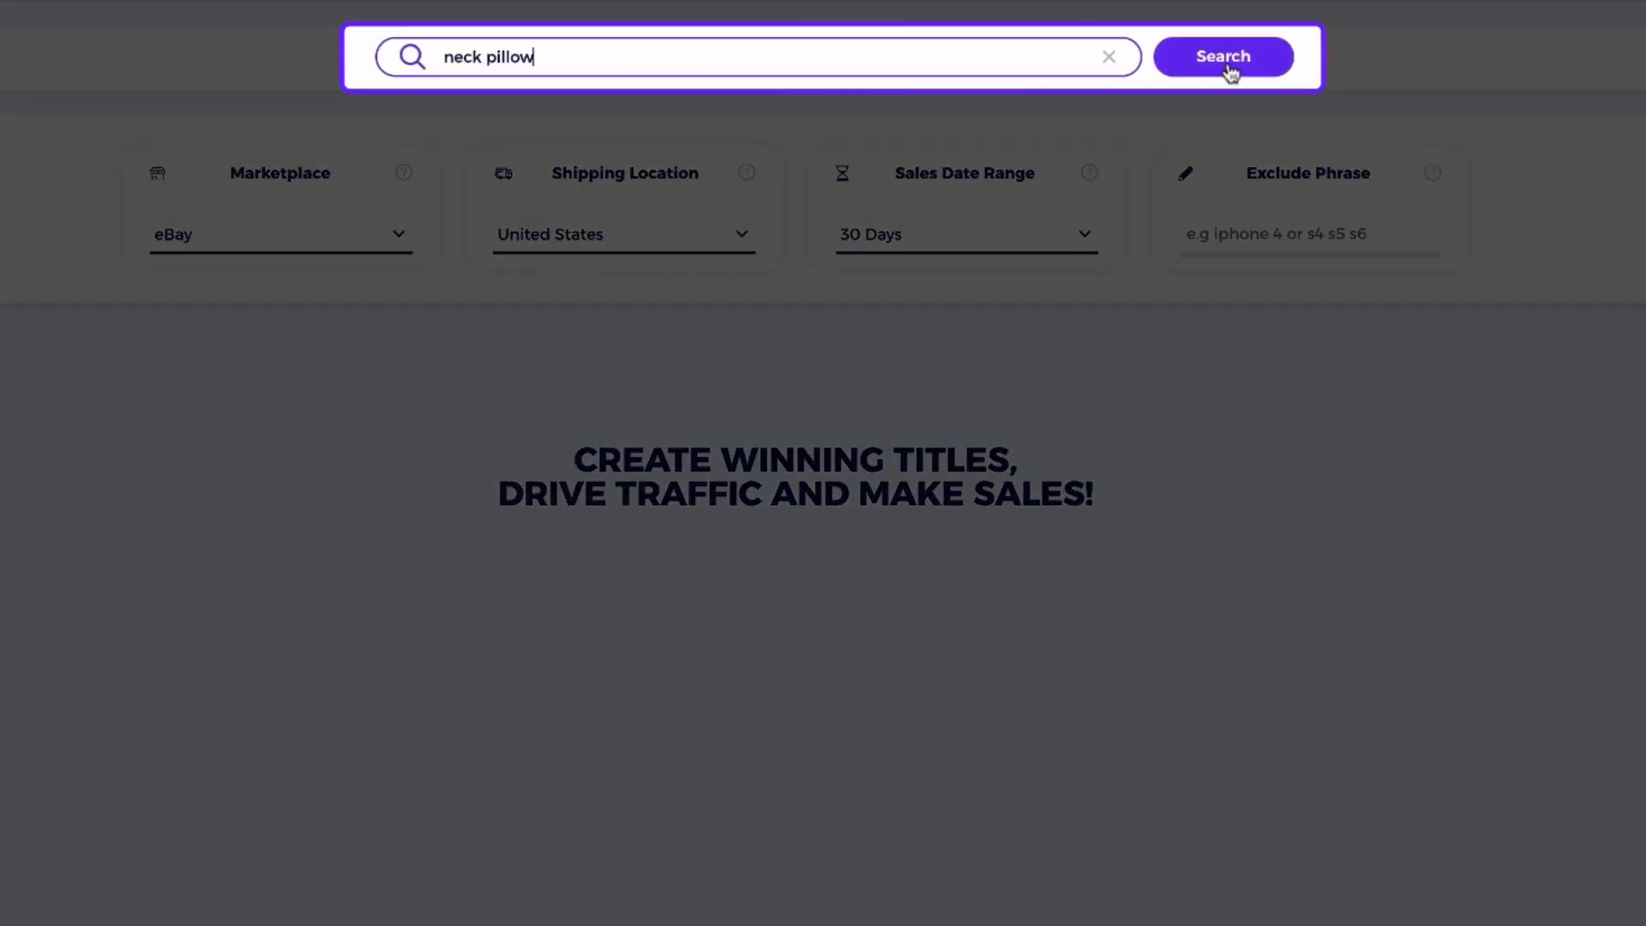
pyautogui.click(1229, 72)
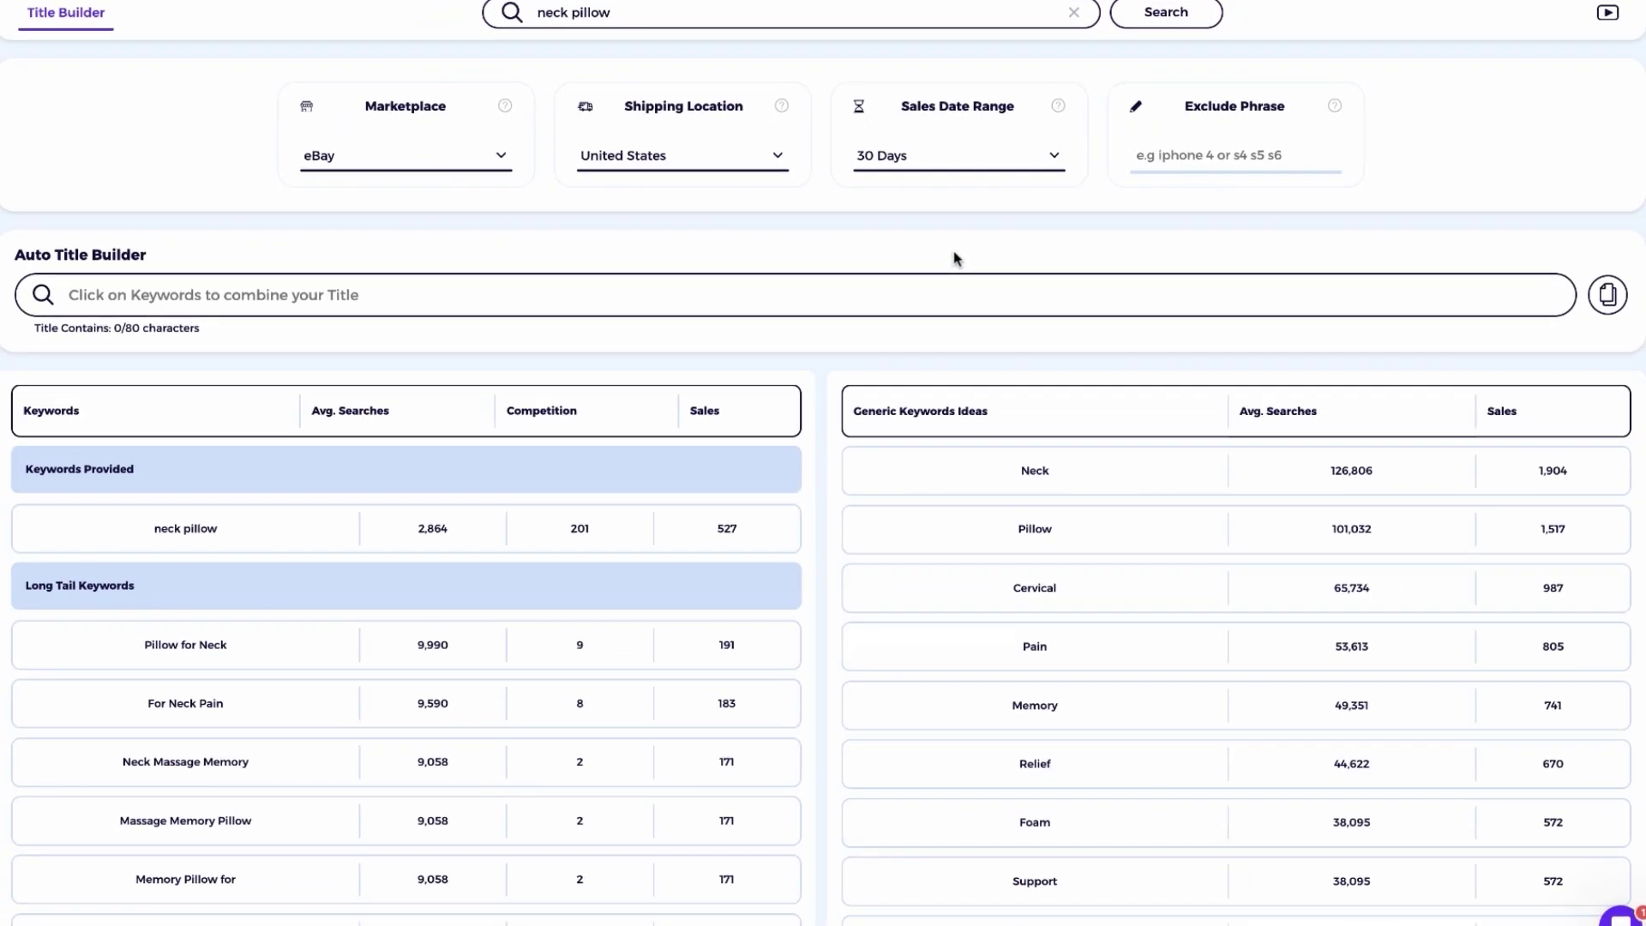
pyautogui.scroll(-1, 955, 256)
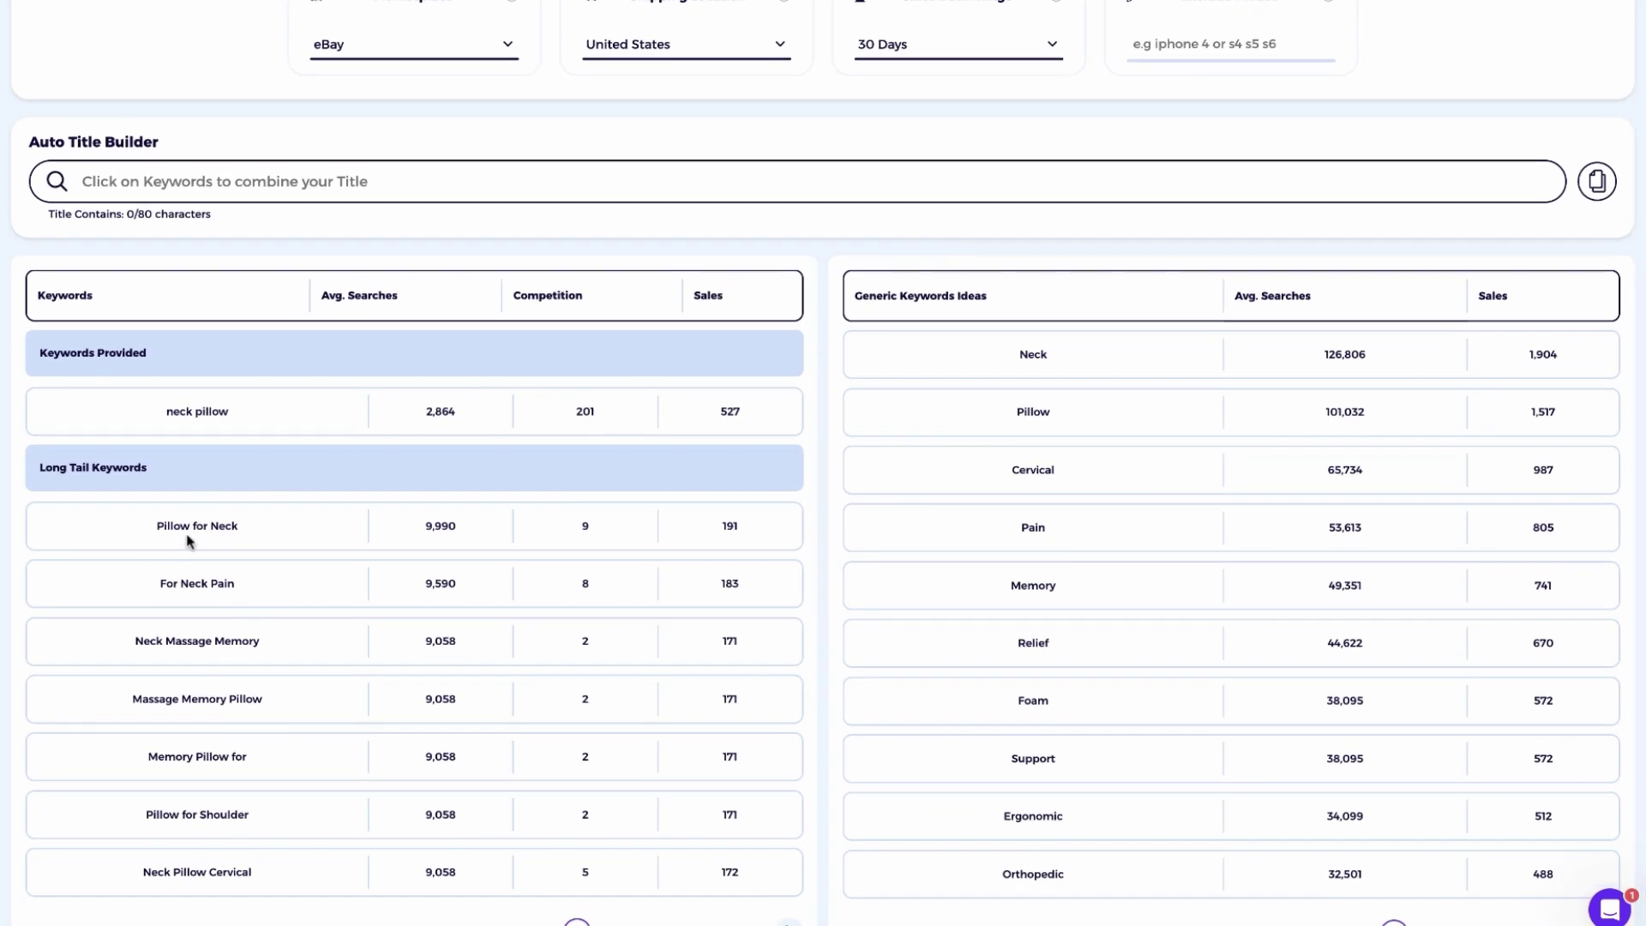
# Start with Pillow for Neck, then add Memory, Foam, Pain, Relief, Orthopedic and Support
pyautogui.click(203, 536)
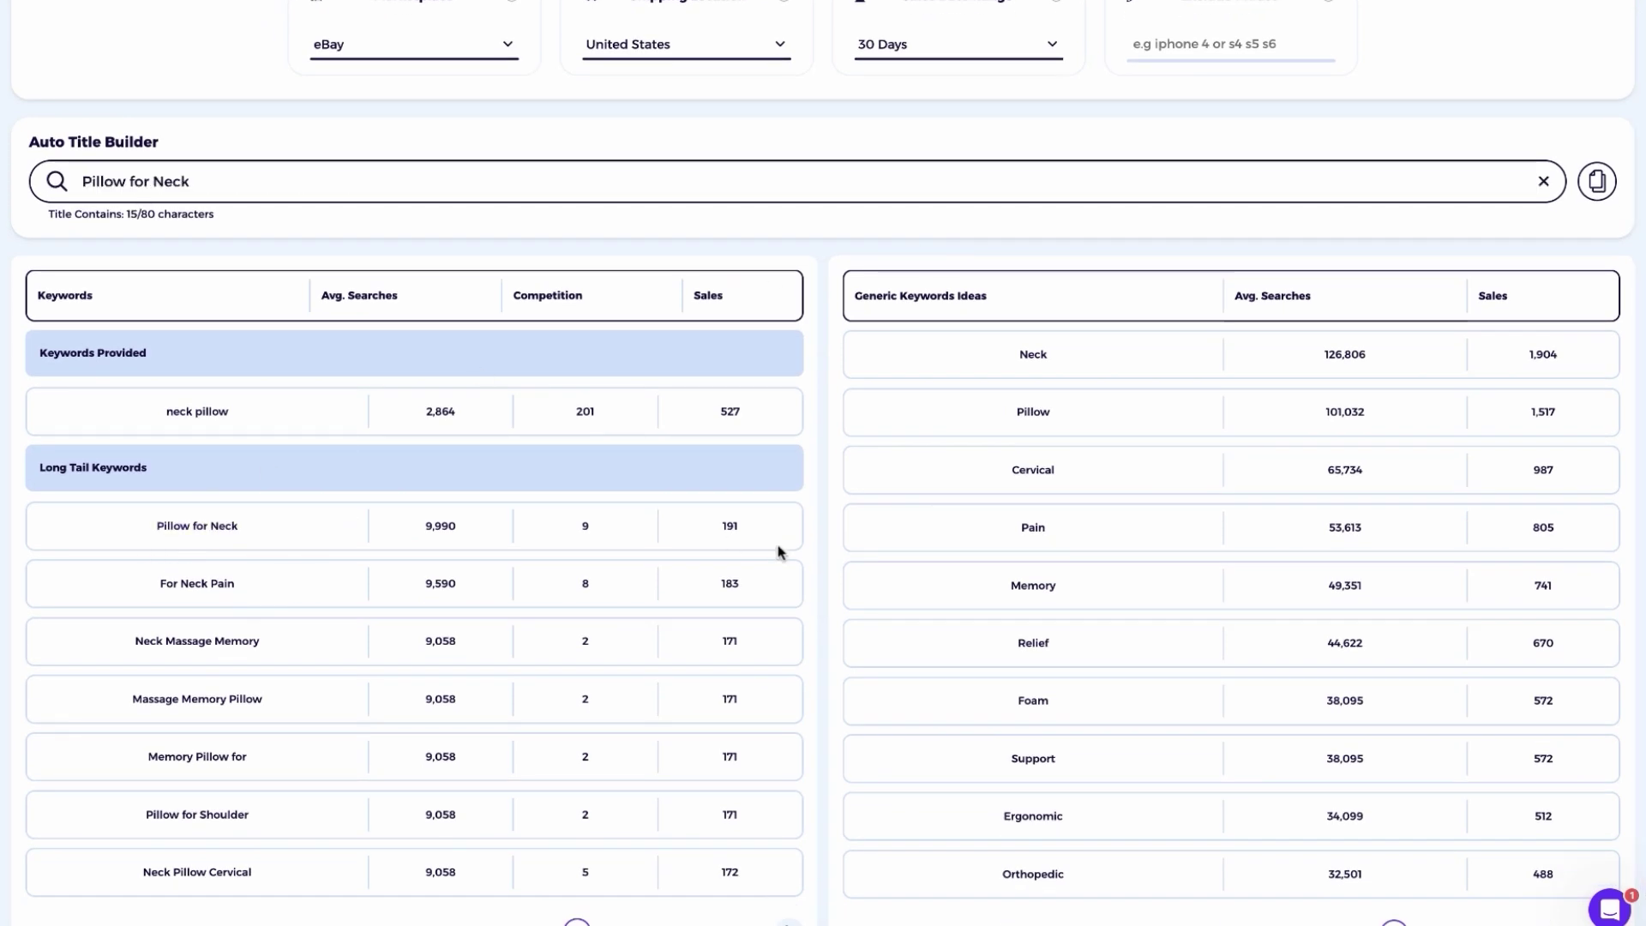
pyautogui.click(1032, 585)
pyautogui.click(1032, 696)
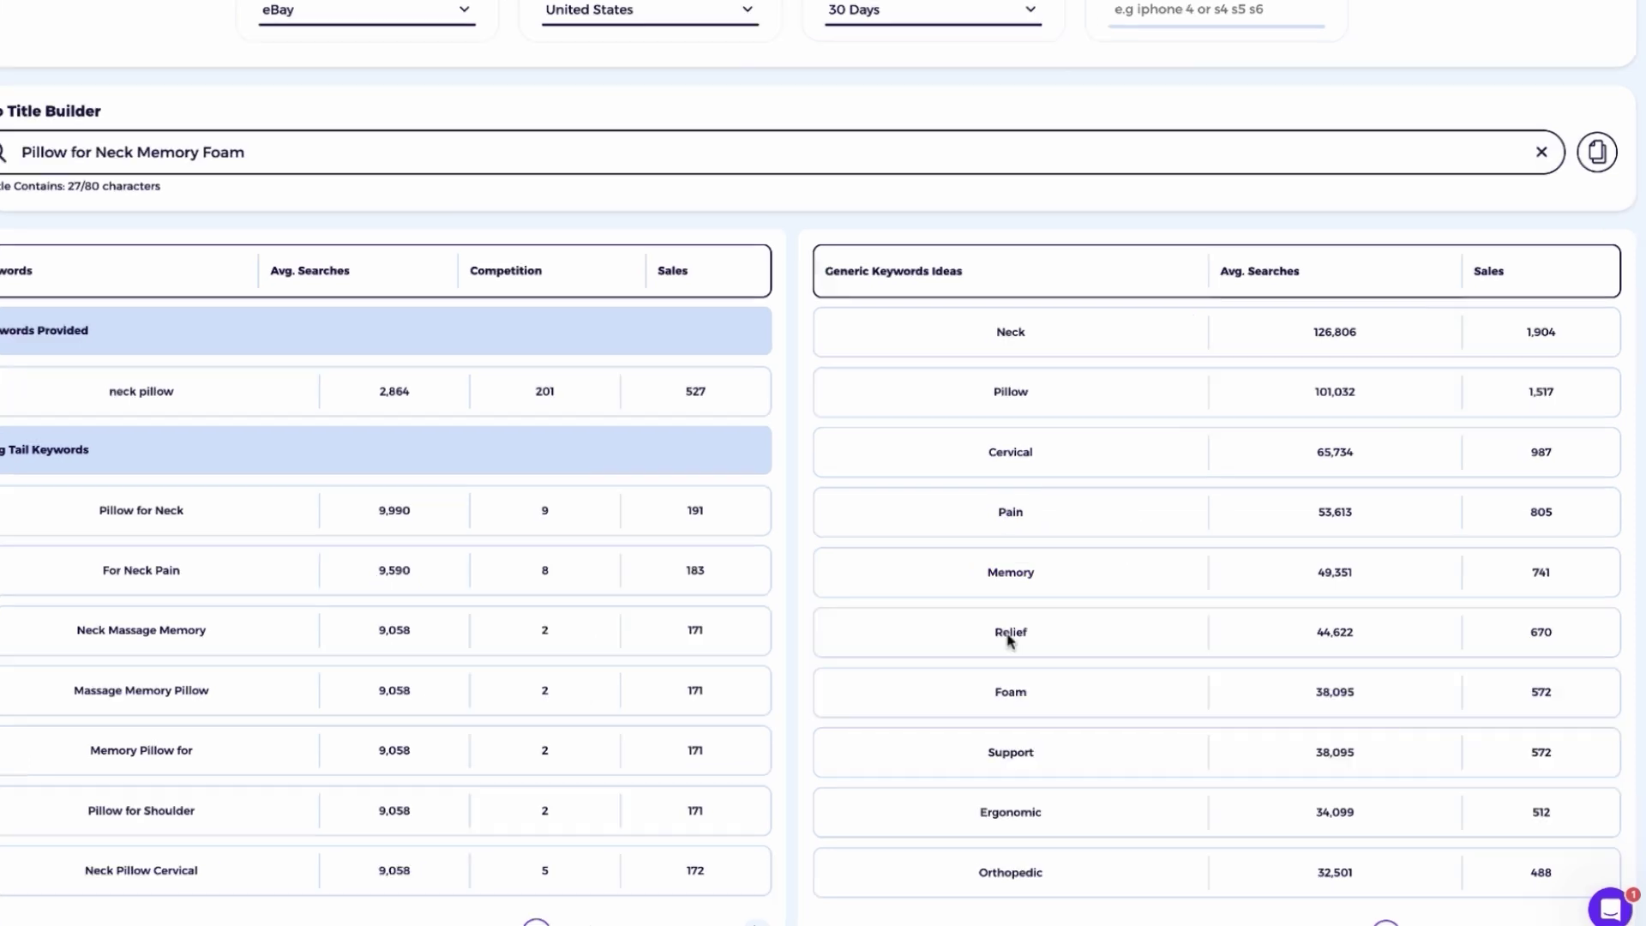
pyautogui.click(1031, 529)
pyautogui.click(1034, 644)
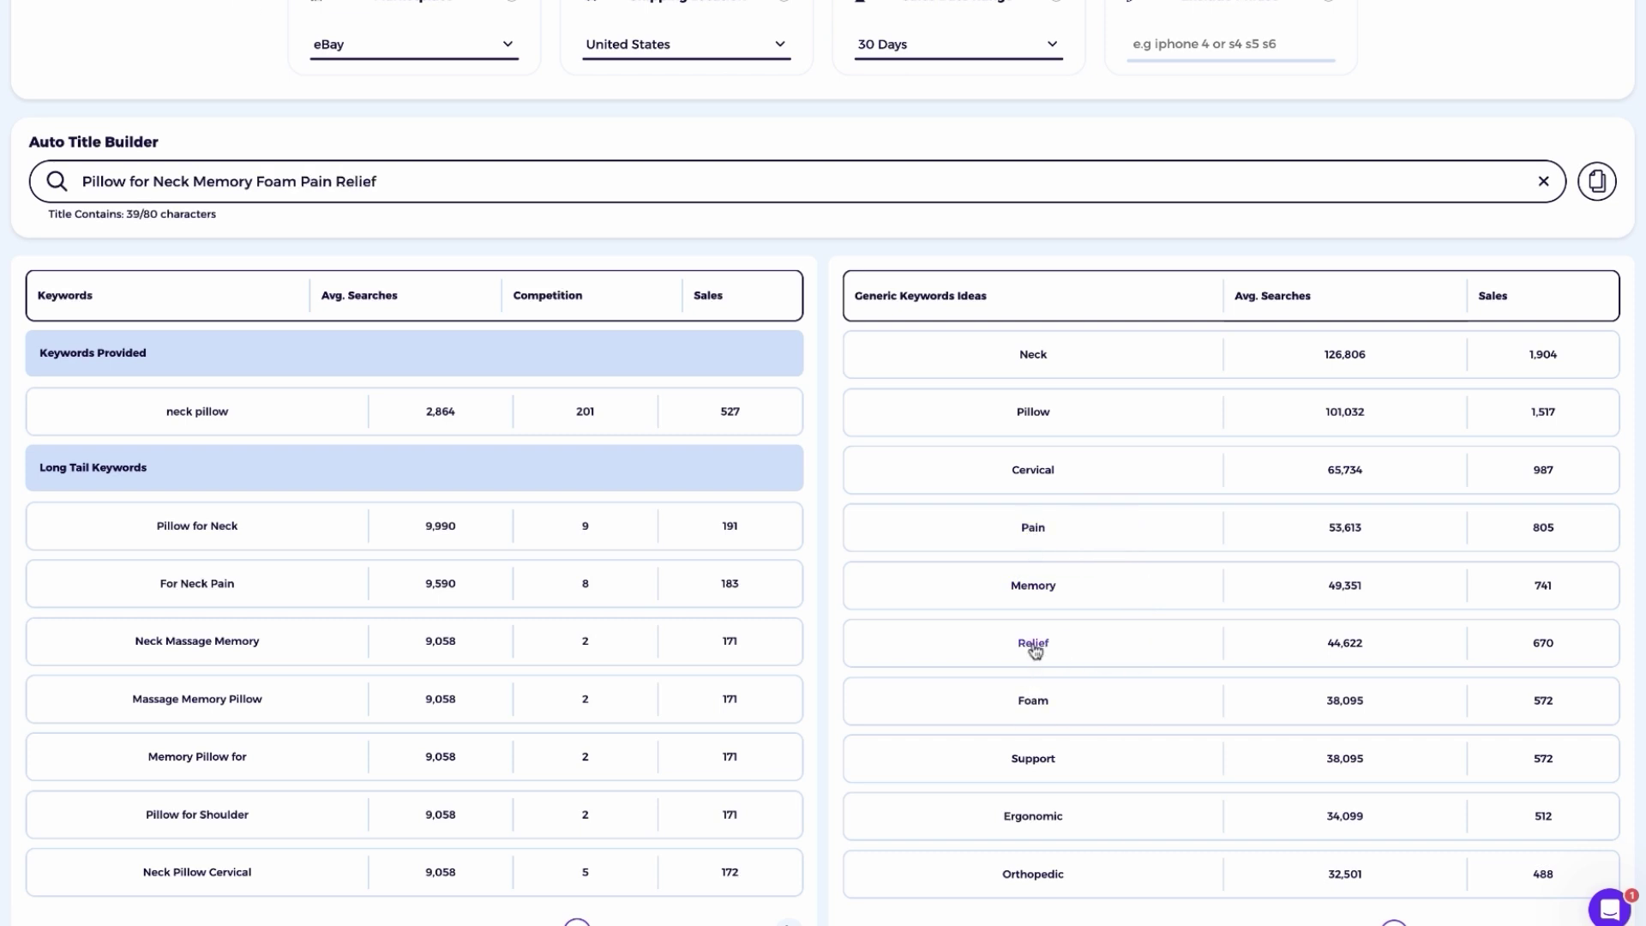
pyautogui.click(1037, 873)
pyautogui.click(1039, 763)
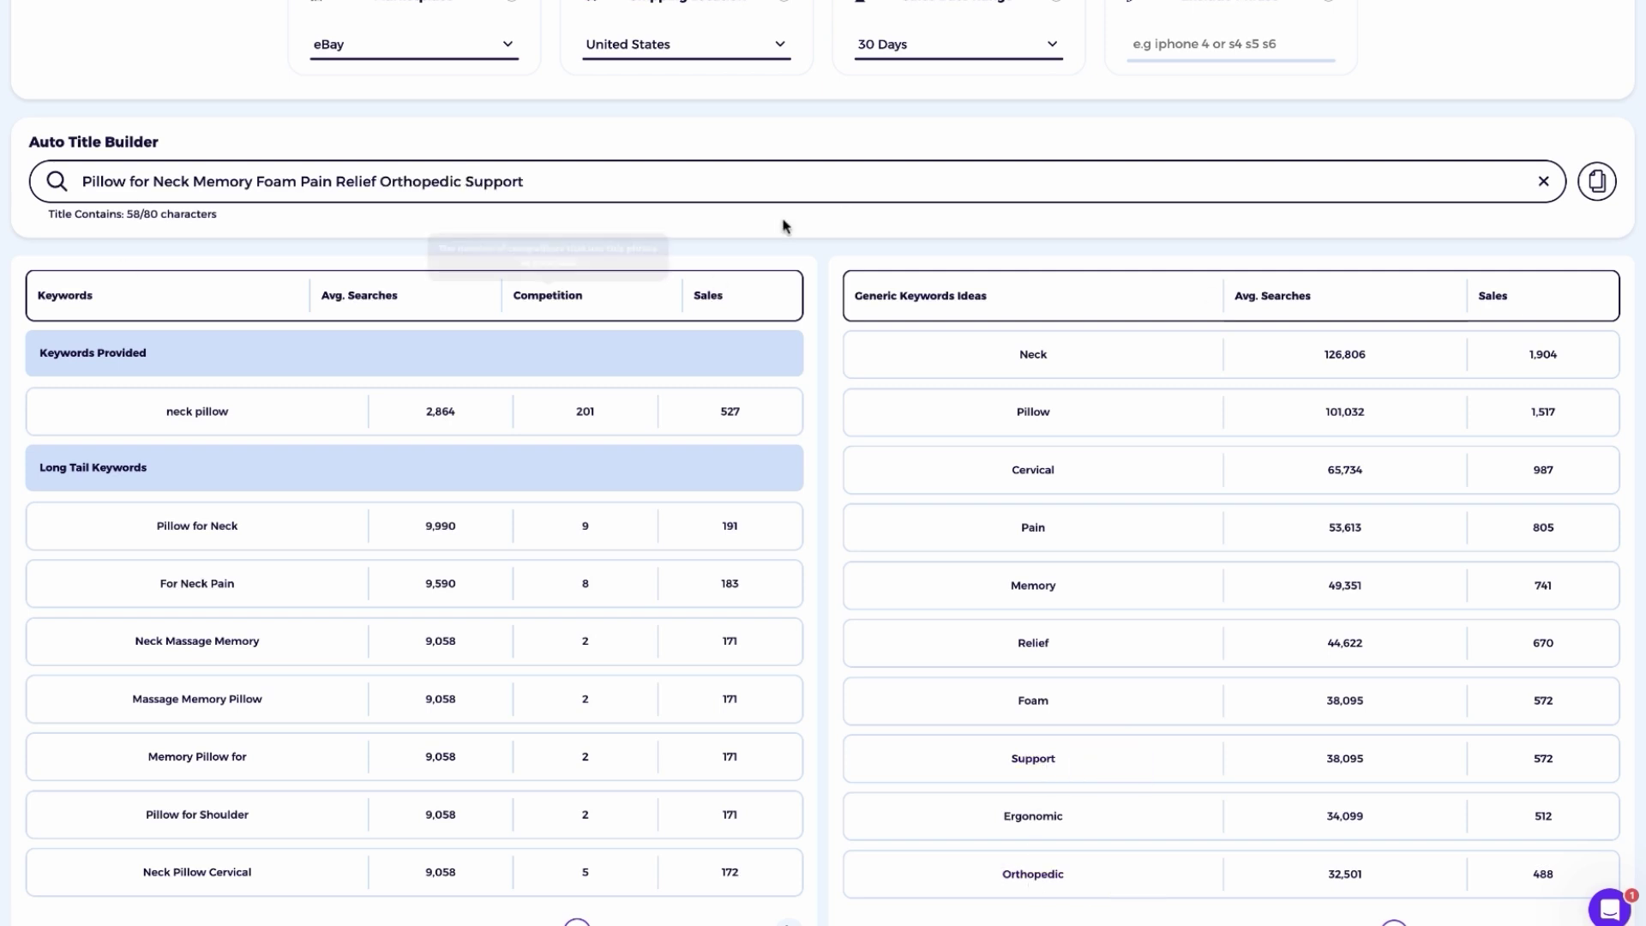
pyautogui.scroll(2, 614, 170)
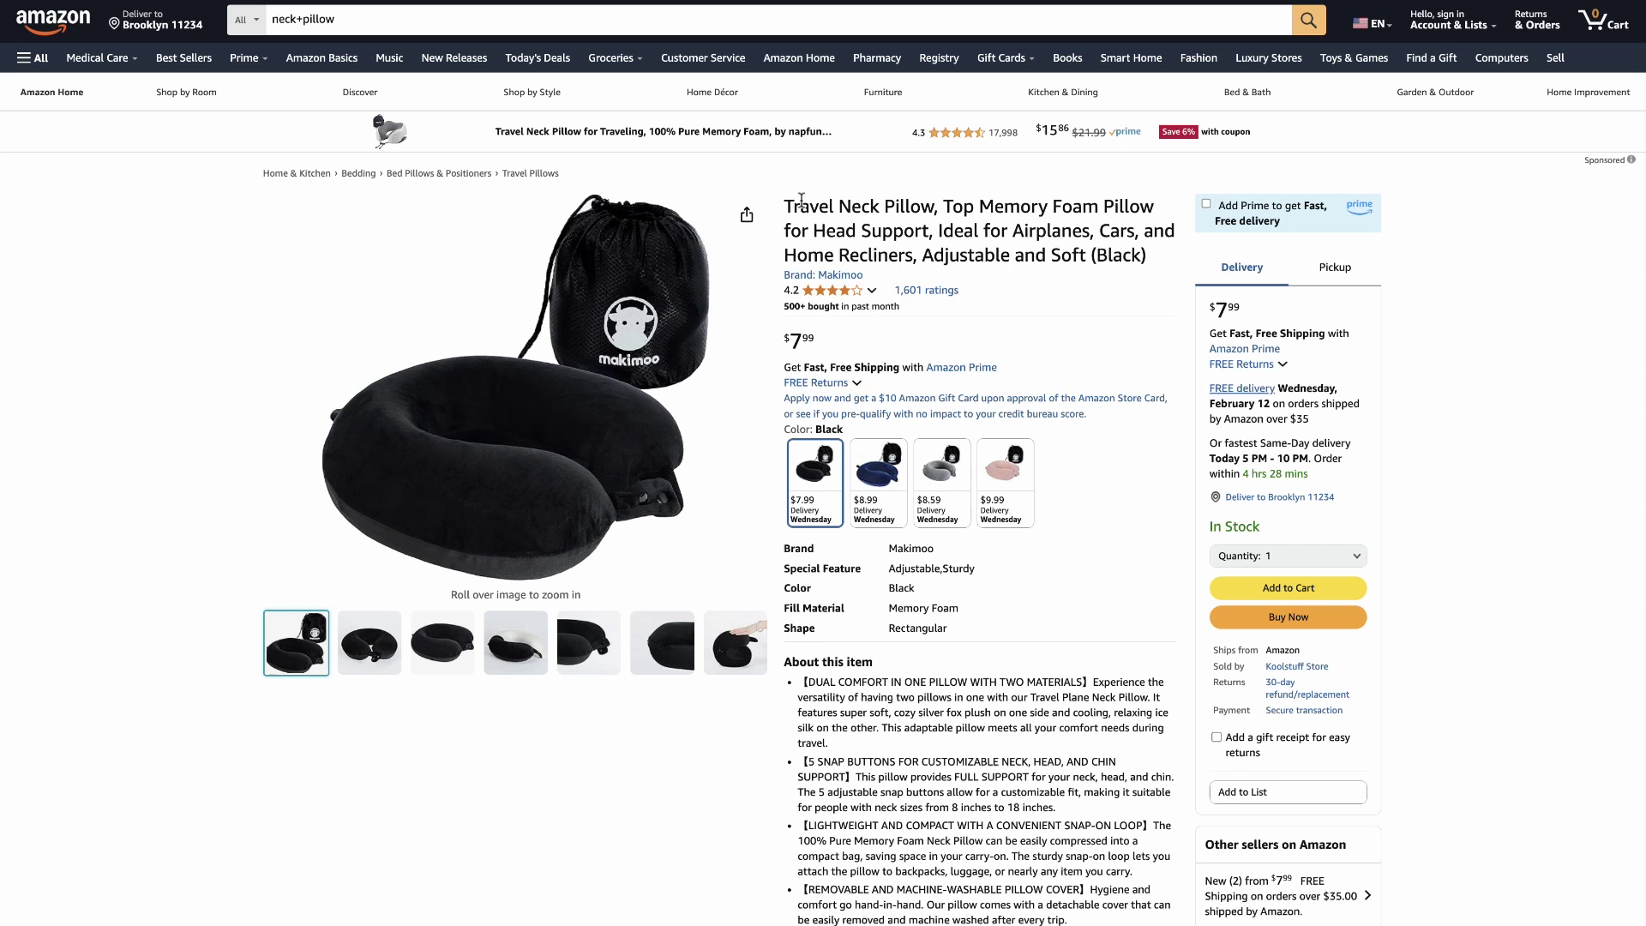
# Replace the ChatGPT prompt placeholder with the copied Amazon product title after 'rephrase:'
pyautogui.moveTo(784, 204); pyautogui.dragTo(1083, 265)
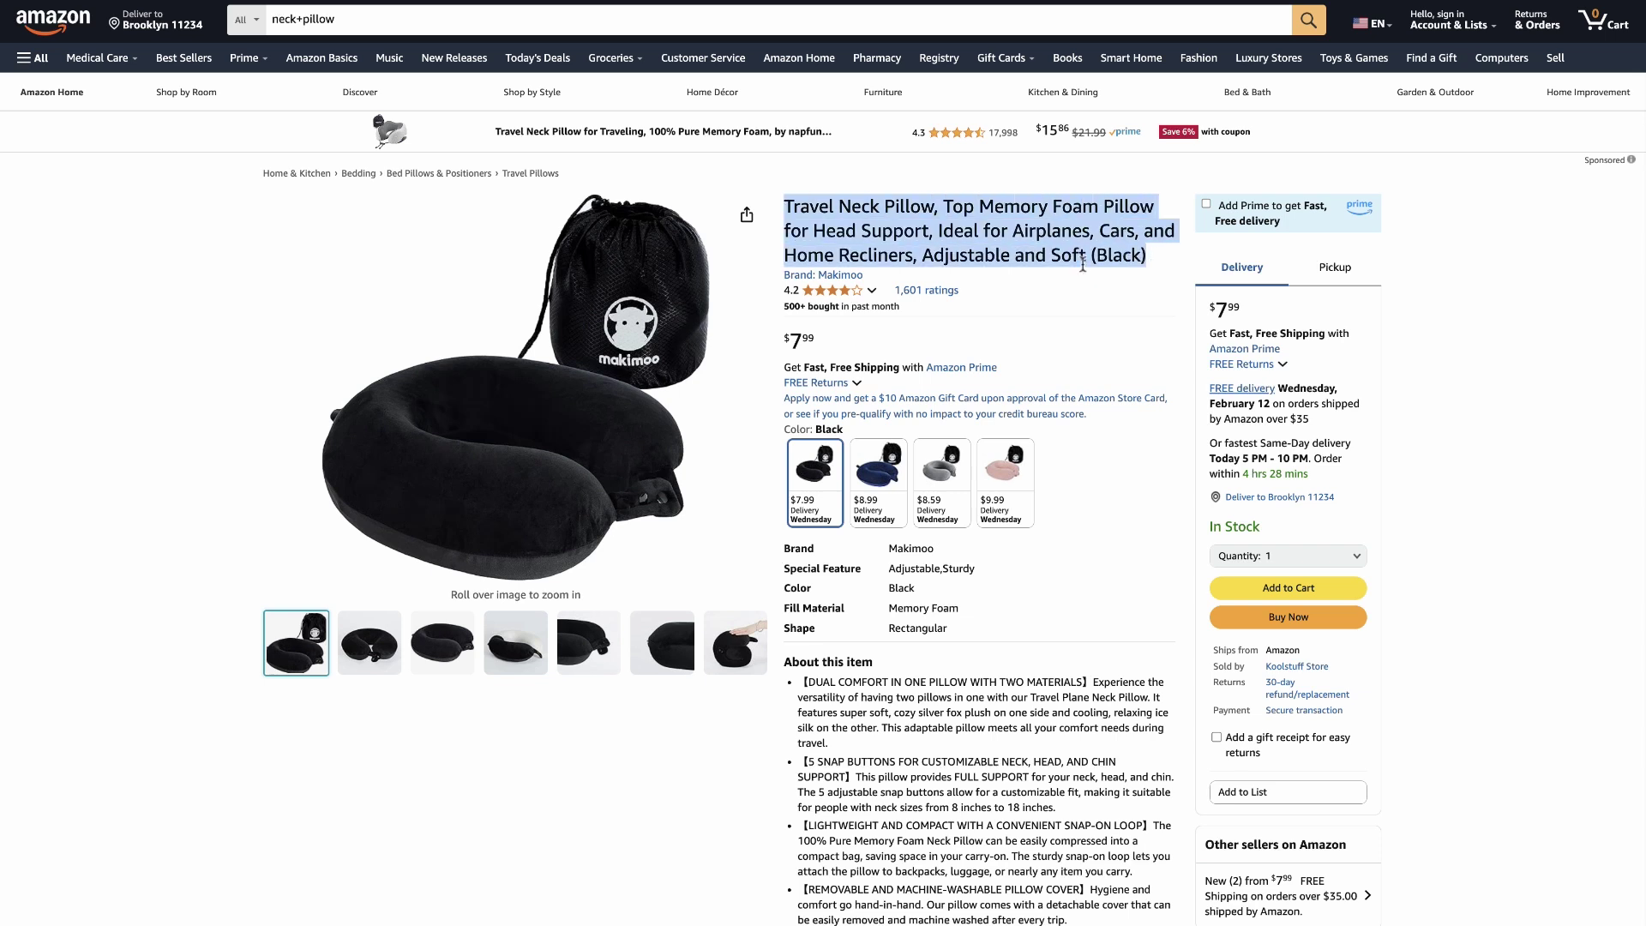
pyautogui.rightClick(1083, 265)
pyautogui.click(1108, 296)
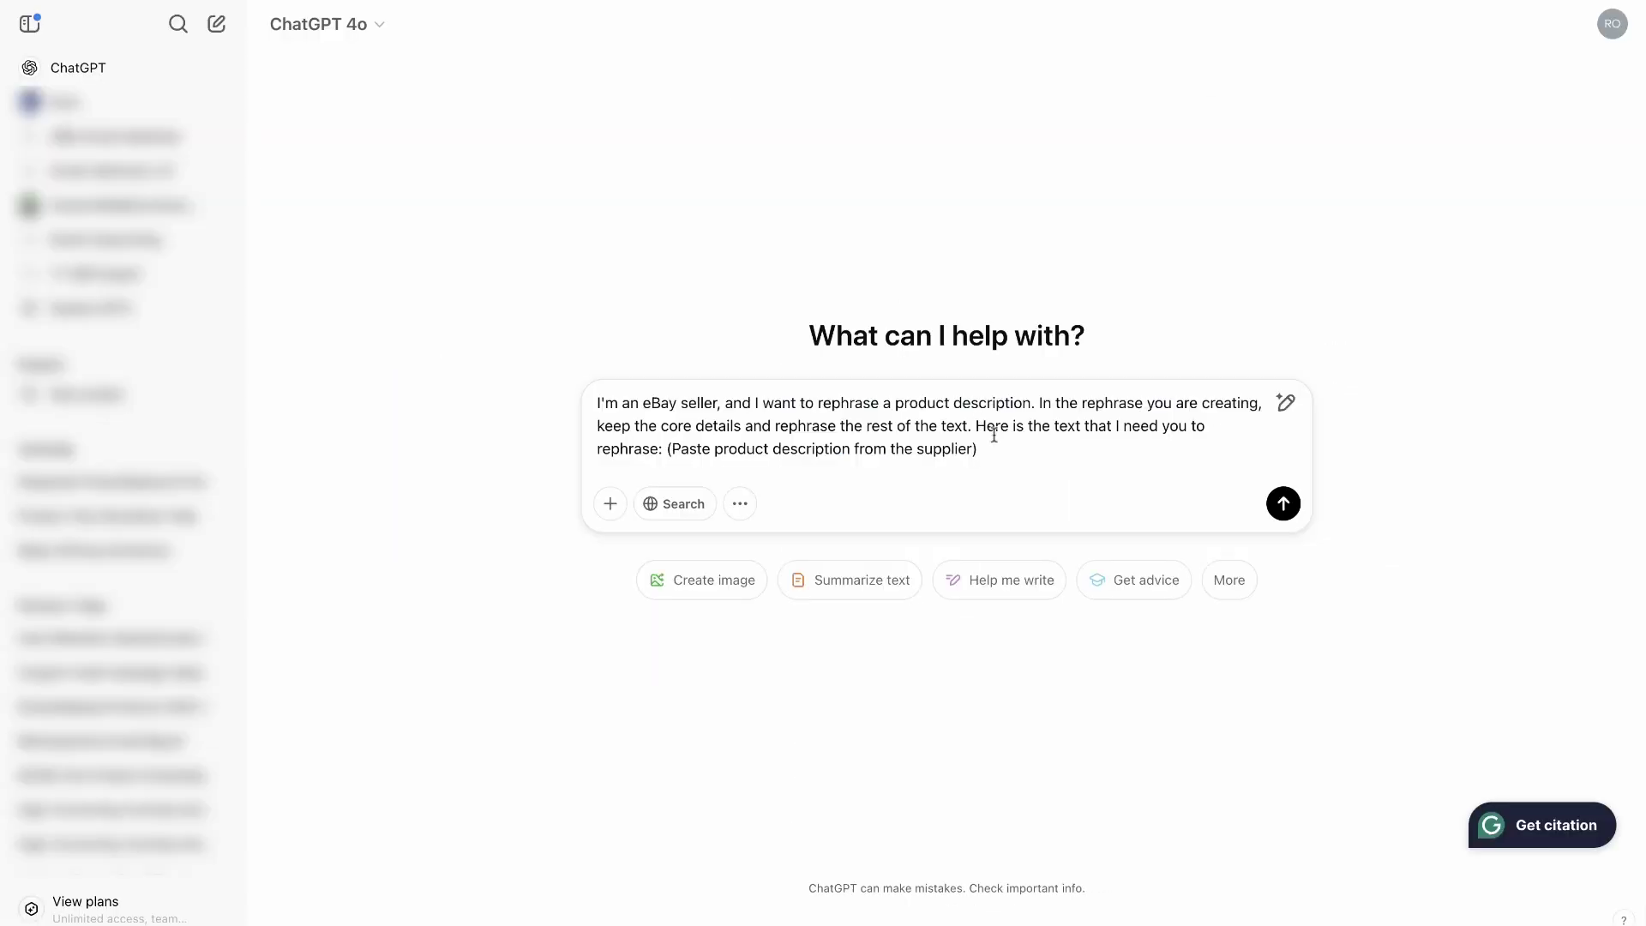
pyautogui.moveTo(980, 450); pyautogui.dragTo(669, 450)
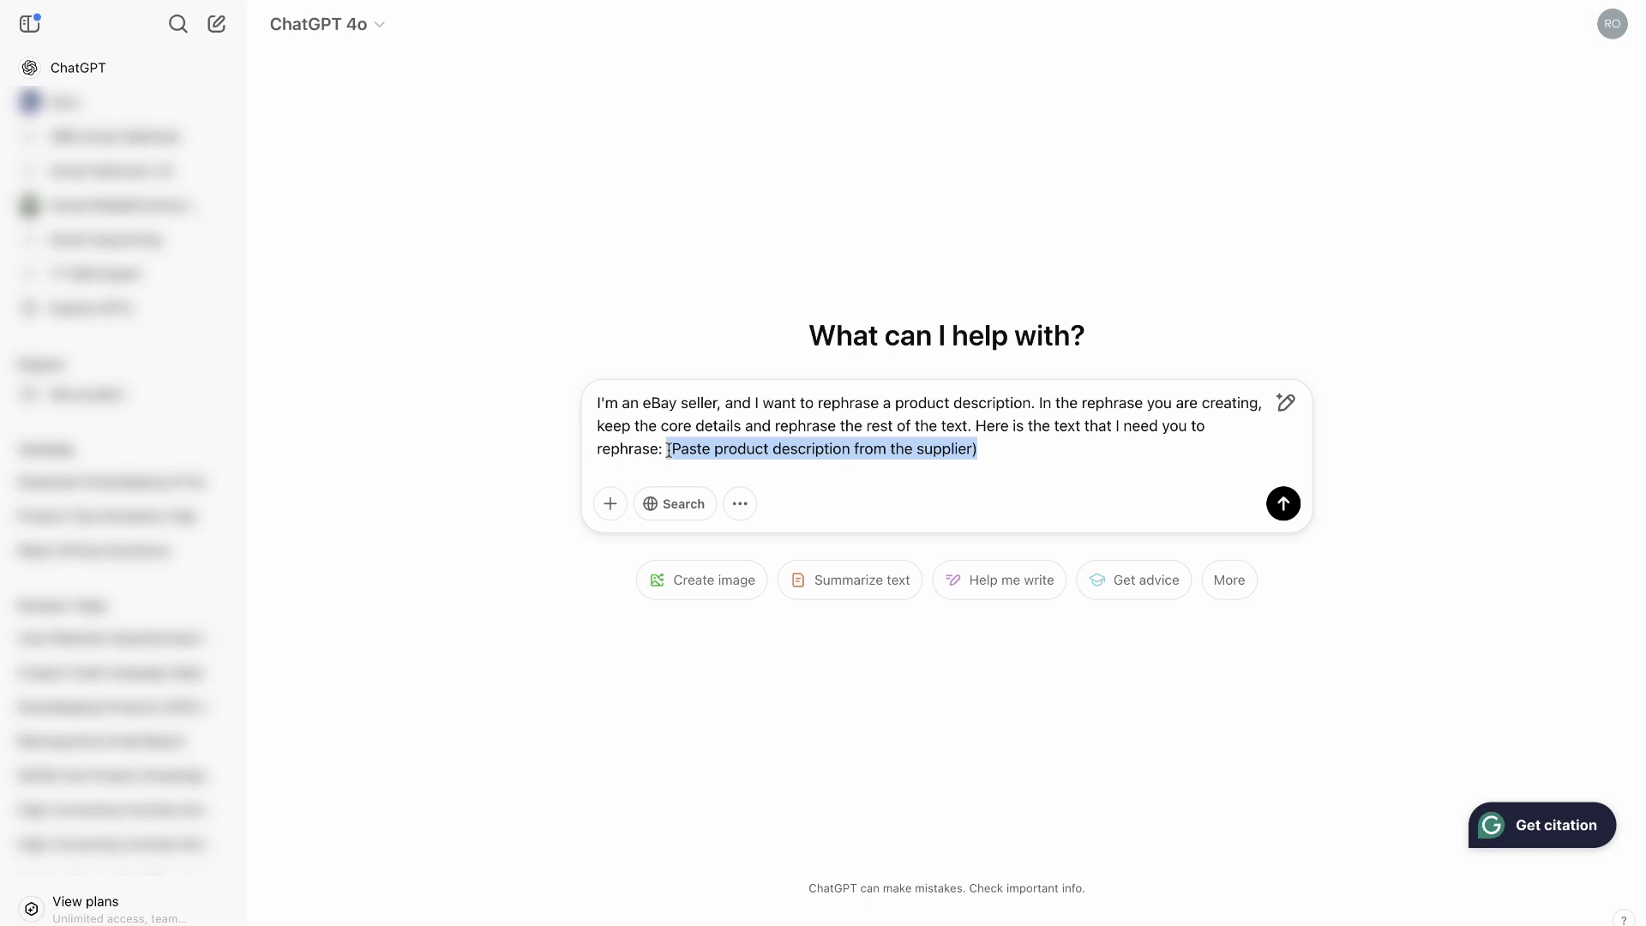
pyautogui.press('BackSpace')
pyautogui.hotkey('shift', 'Return')
pyautogui.press('super+v')
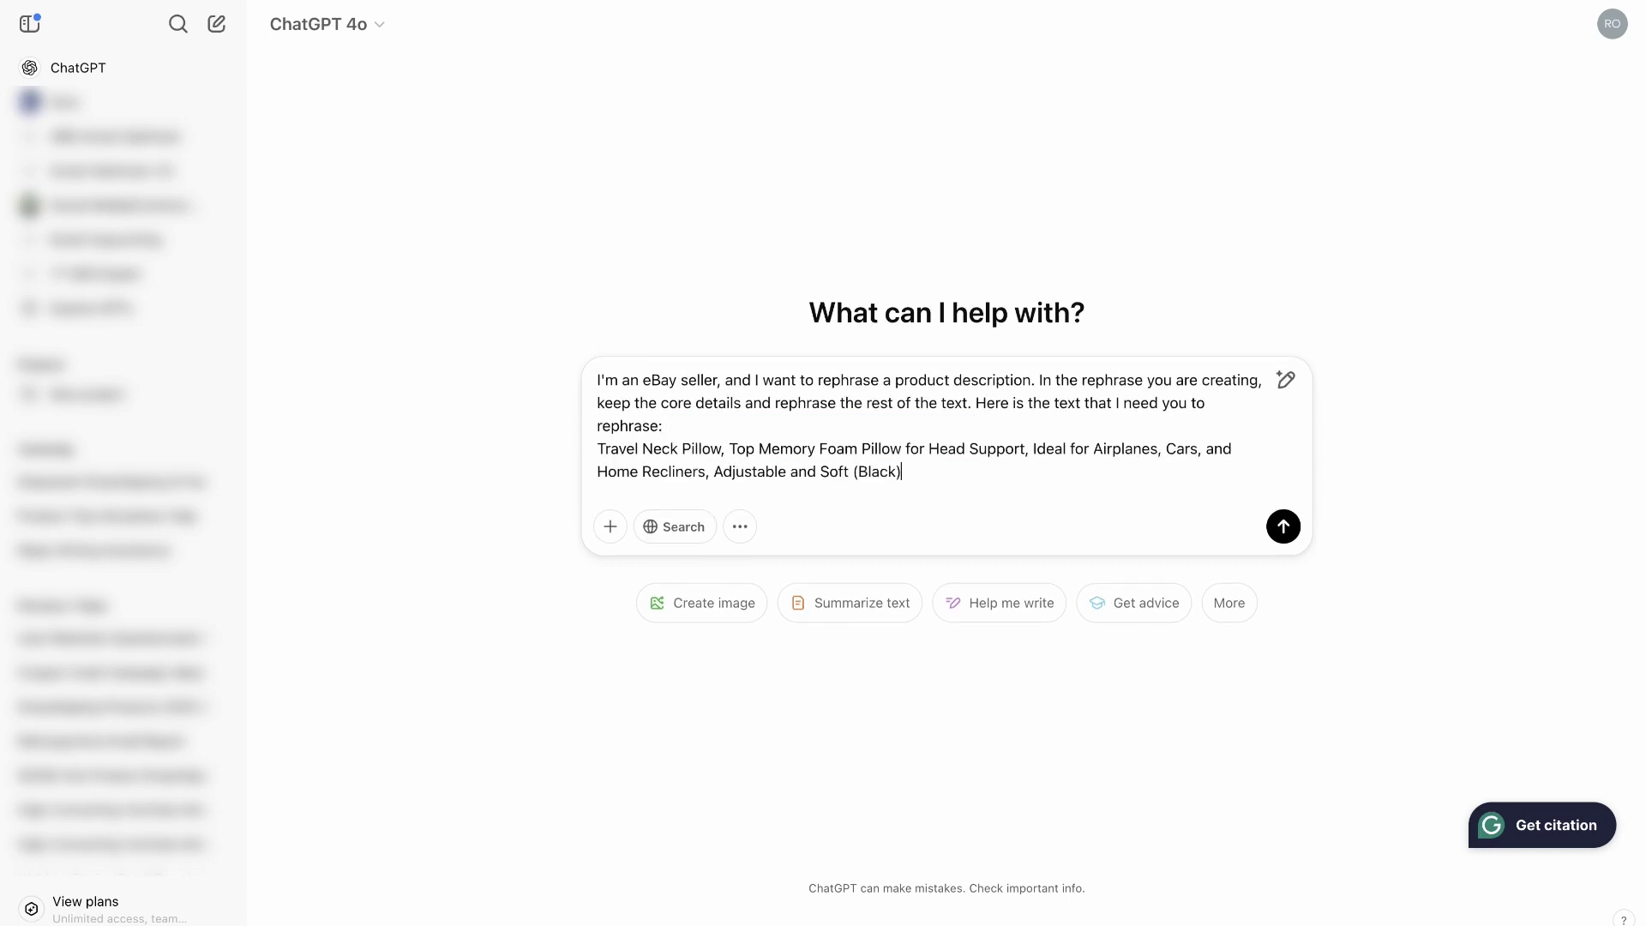
pyautogui.hotkey('shift', 'Return')
pyautogui.hotkey('shift', 'Return')
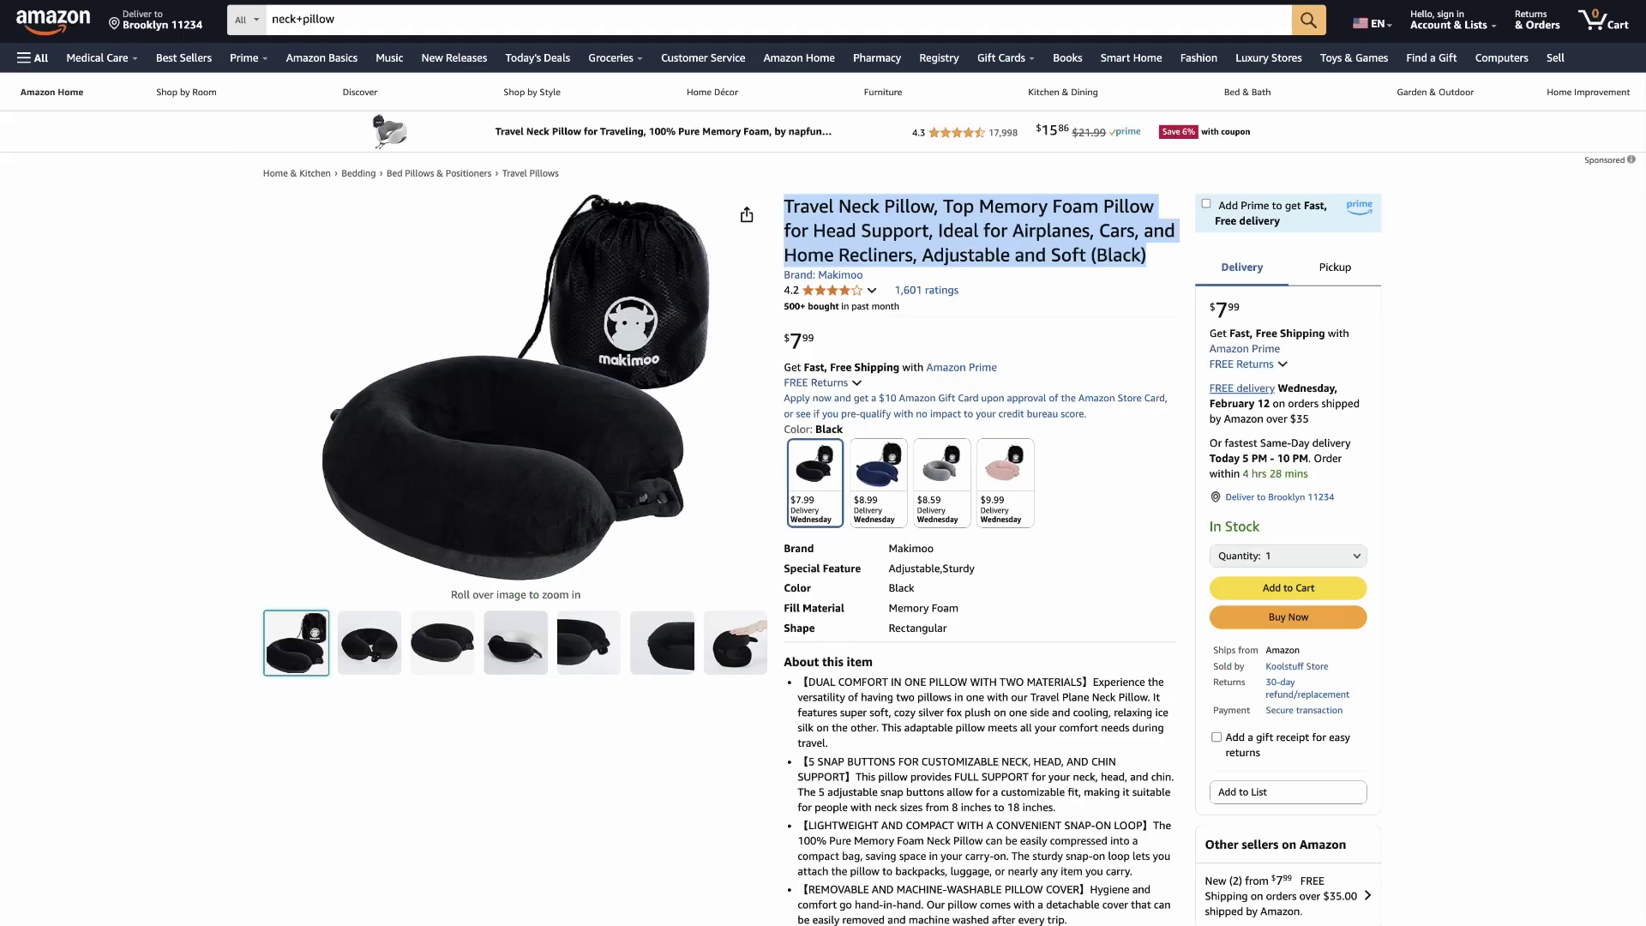
# Copy the five Amazon feature bullets into the prompt
pyautogui.scroll(-3, 902, 435)
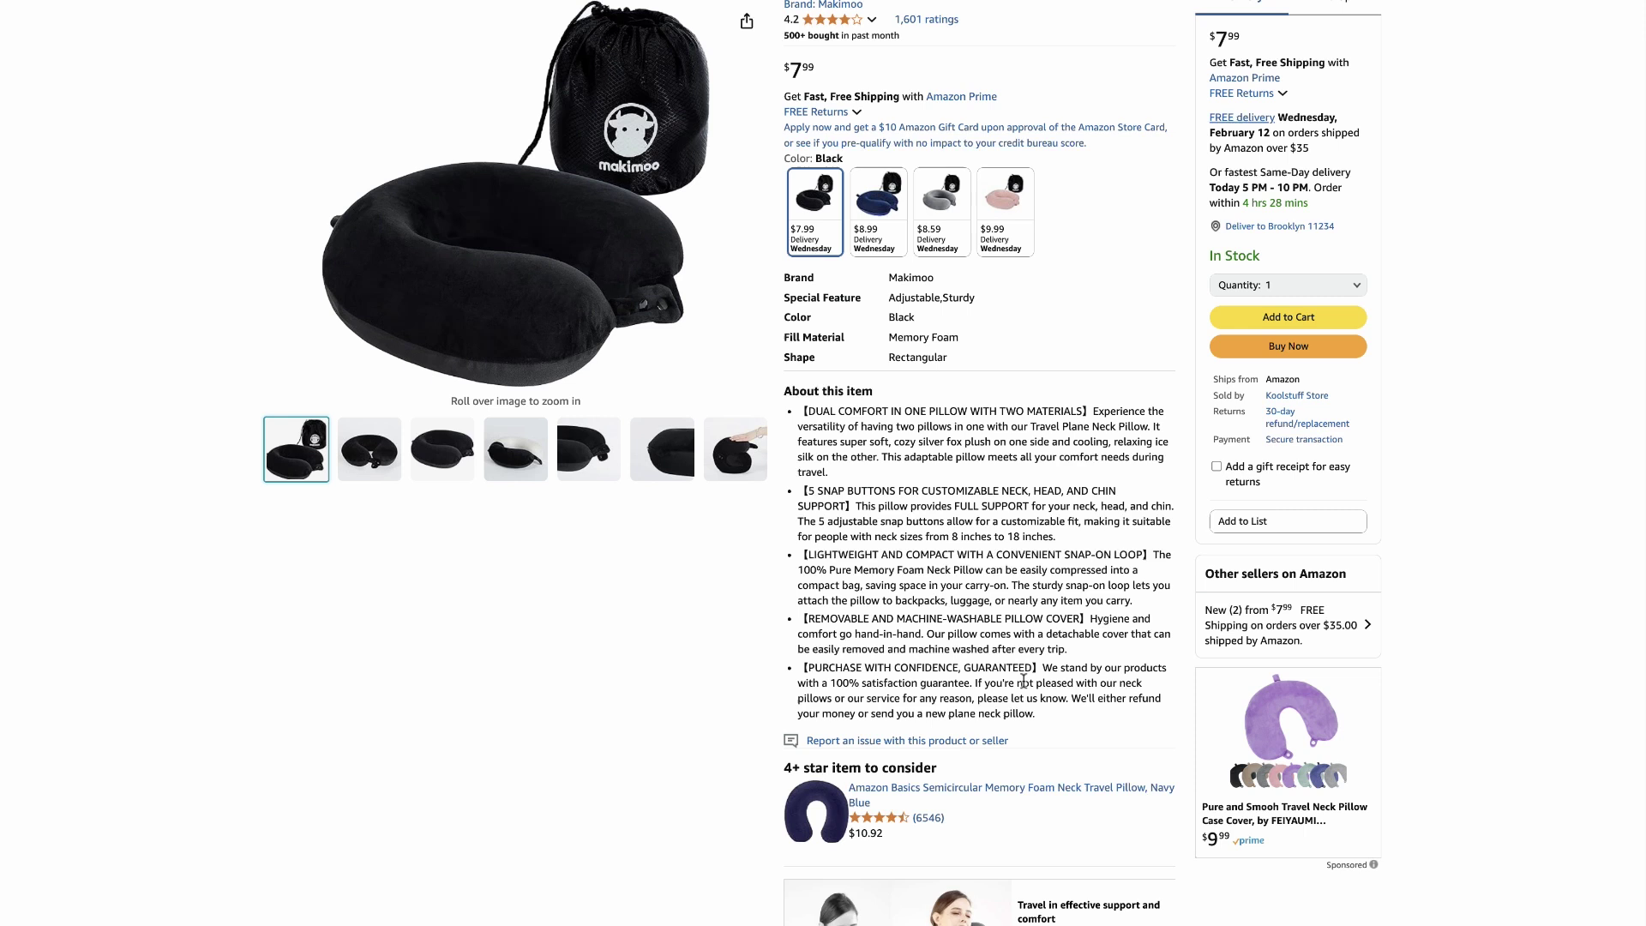
pyautogui.moveTo(1036, 714); pyautogui.dragTo(800, 410)
pyautogui.press('super+c')
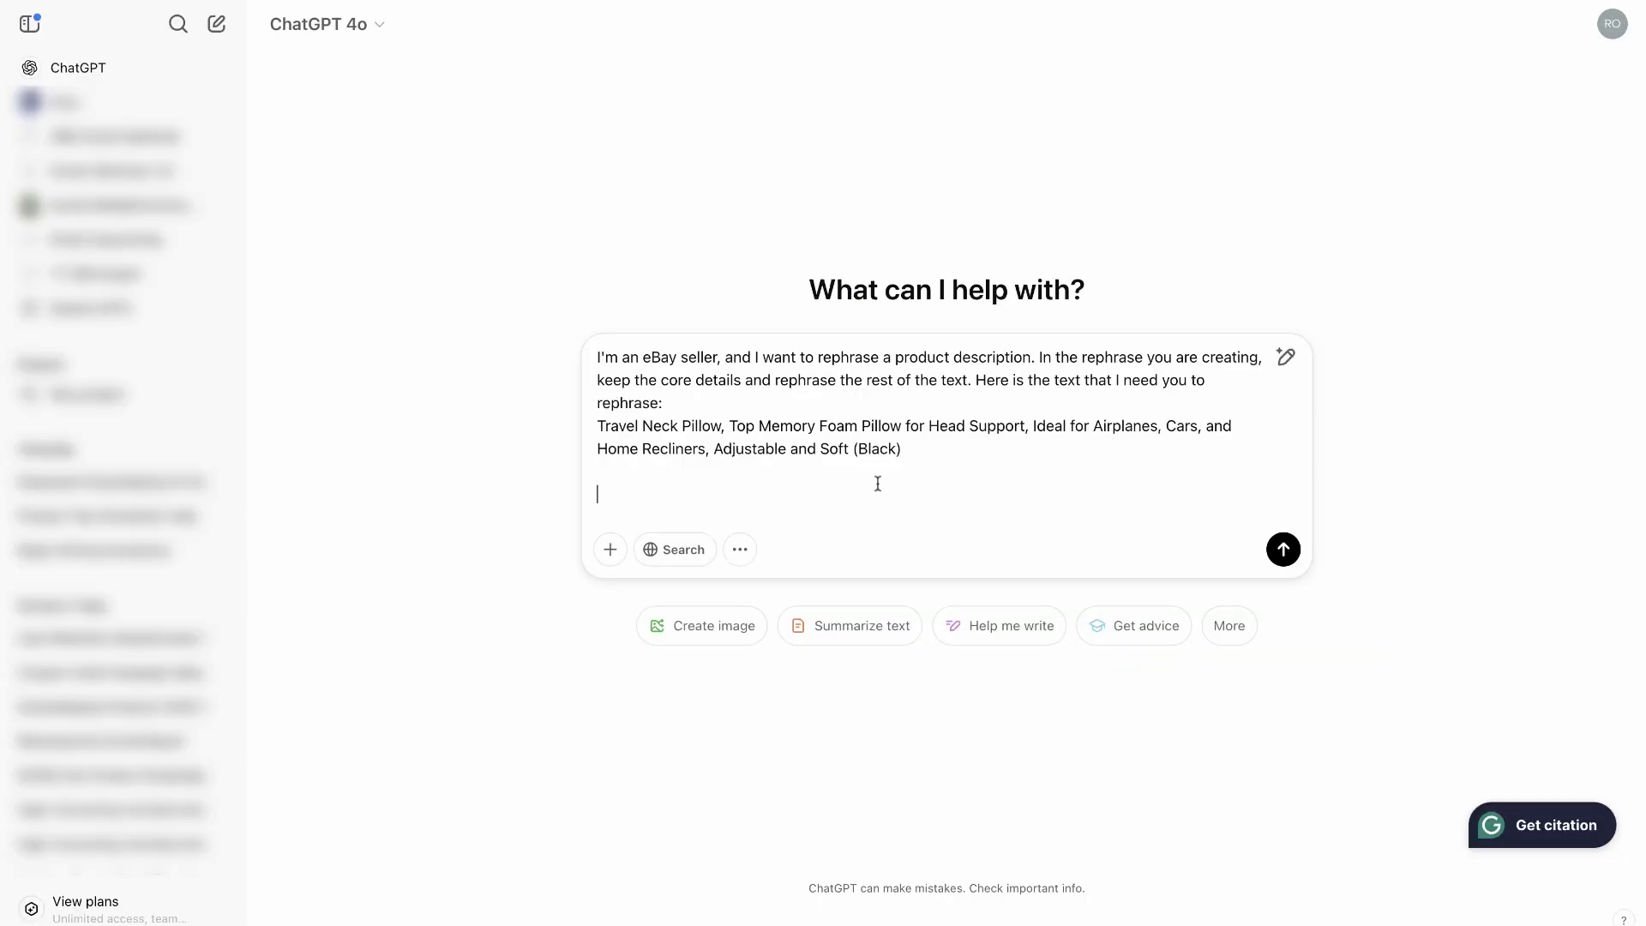
pyautogui.press('super+v')
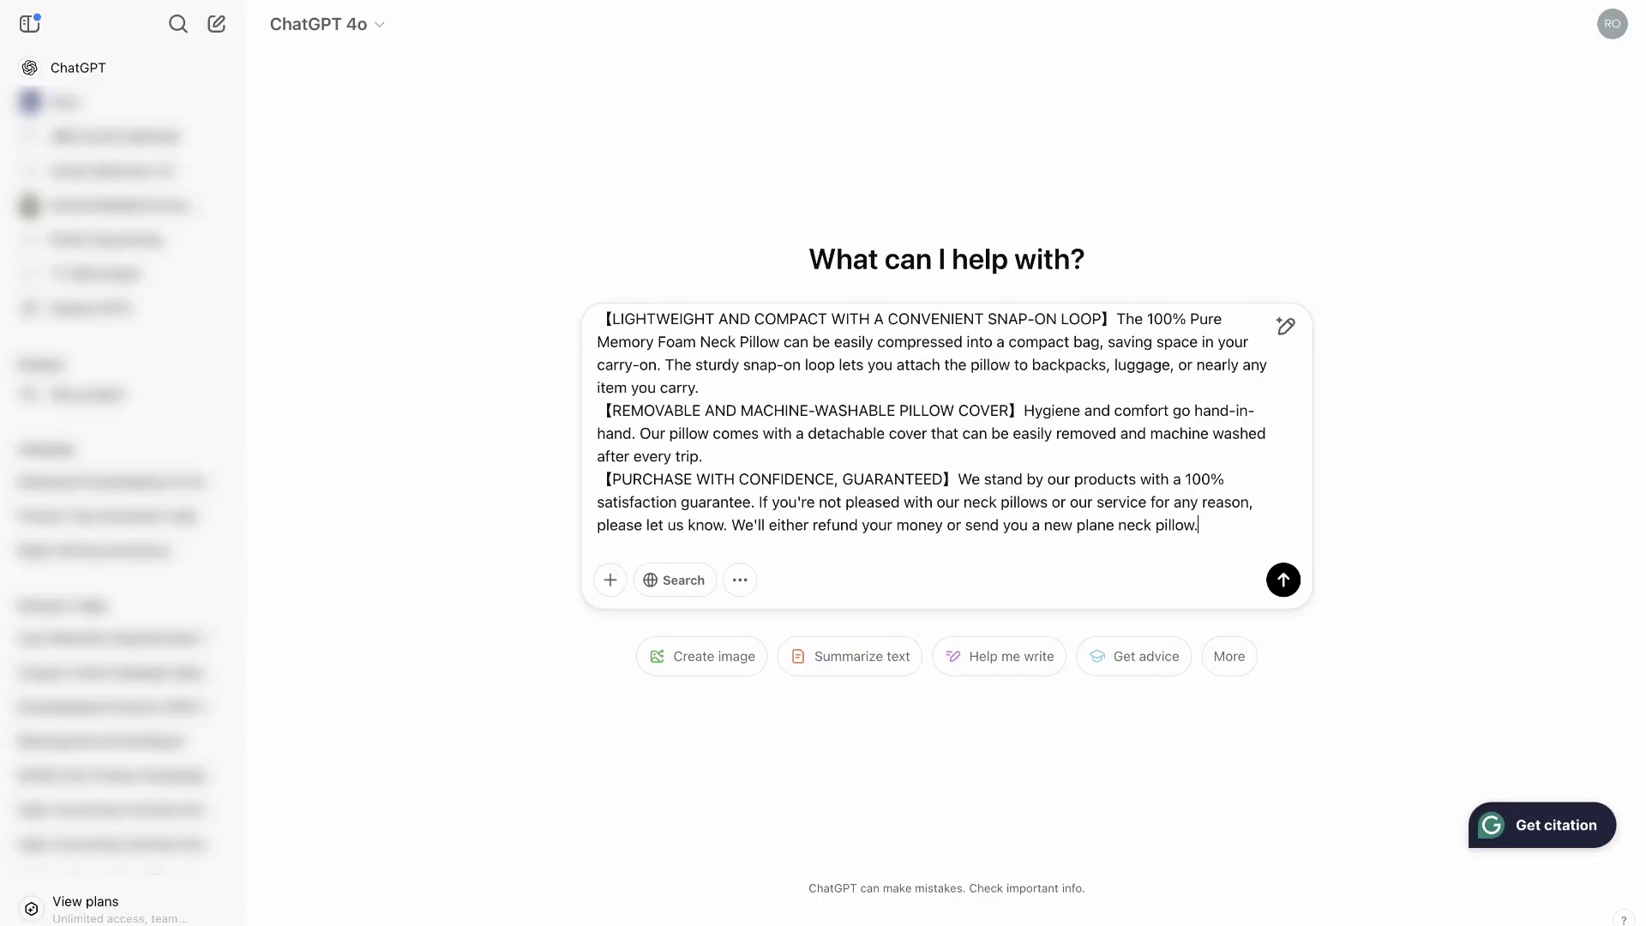
pyautogui.hotkey('shift', 'Return')
pyautogui.hotkey('shift', 'Return')
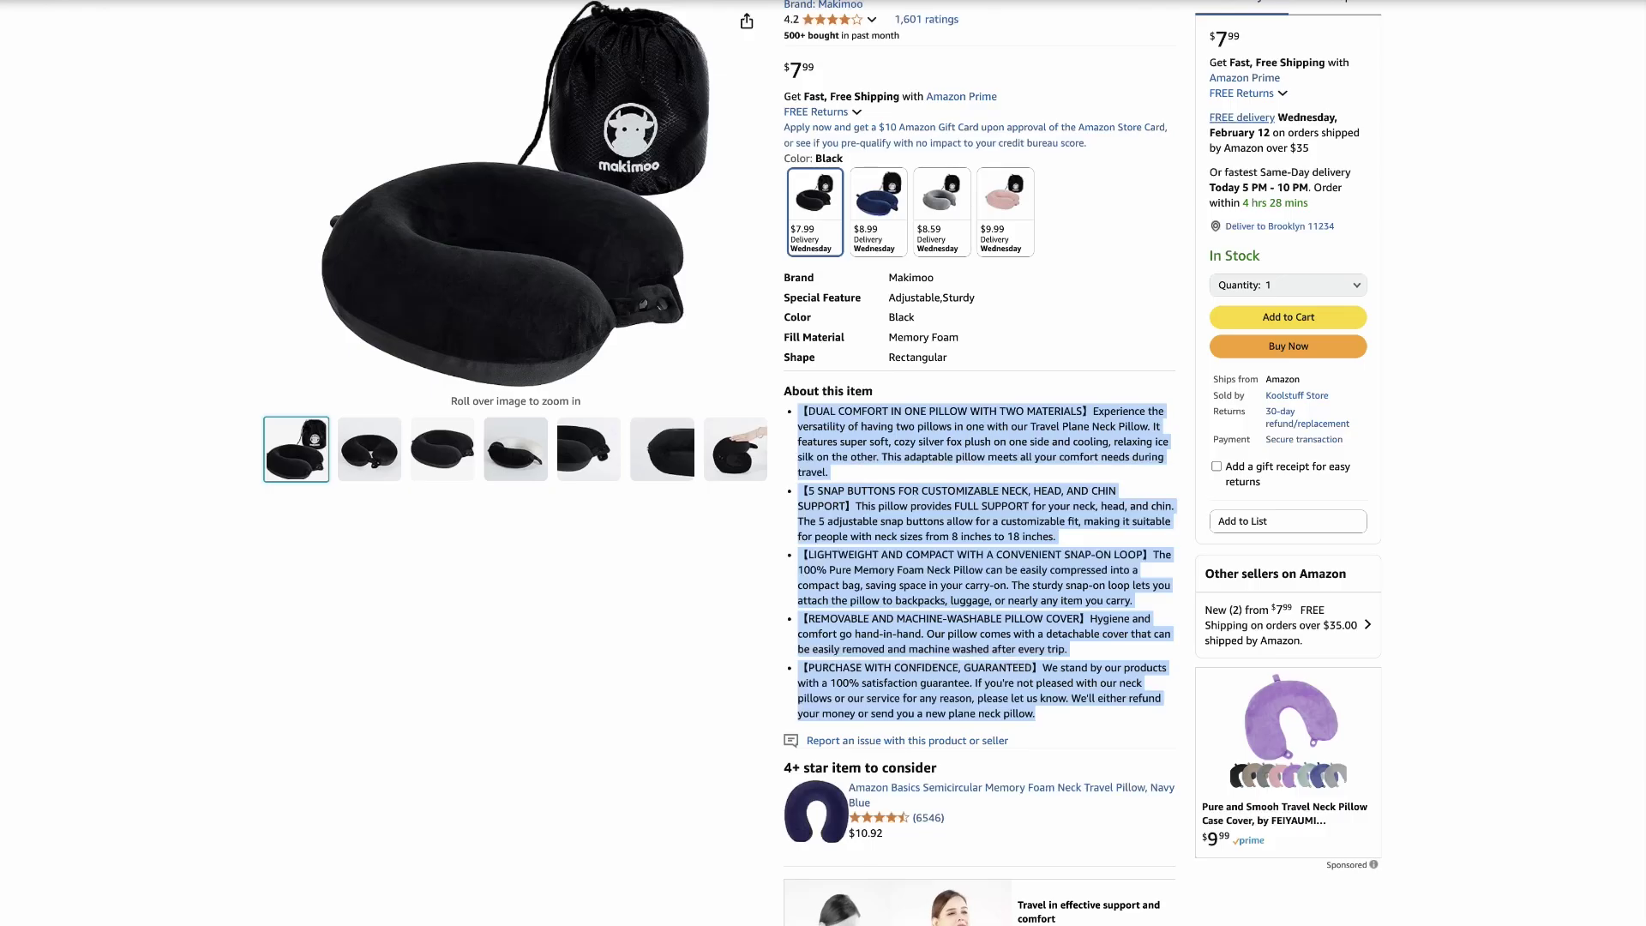
# Add the Amazon product description to the prompt and send the rephrase request
pyautogui.scroll(-20, 779, 448)
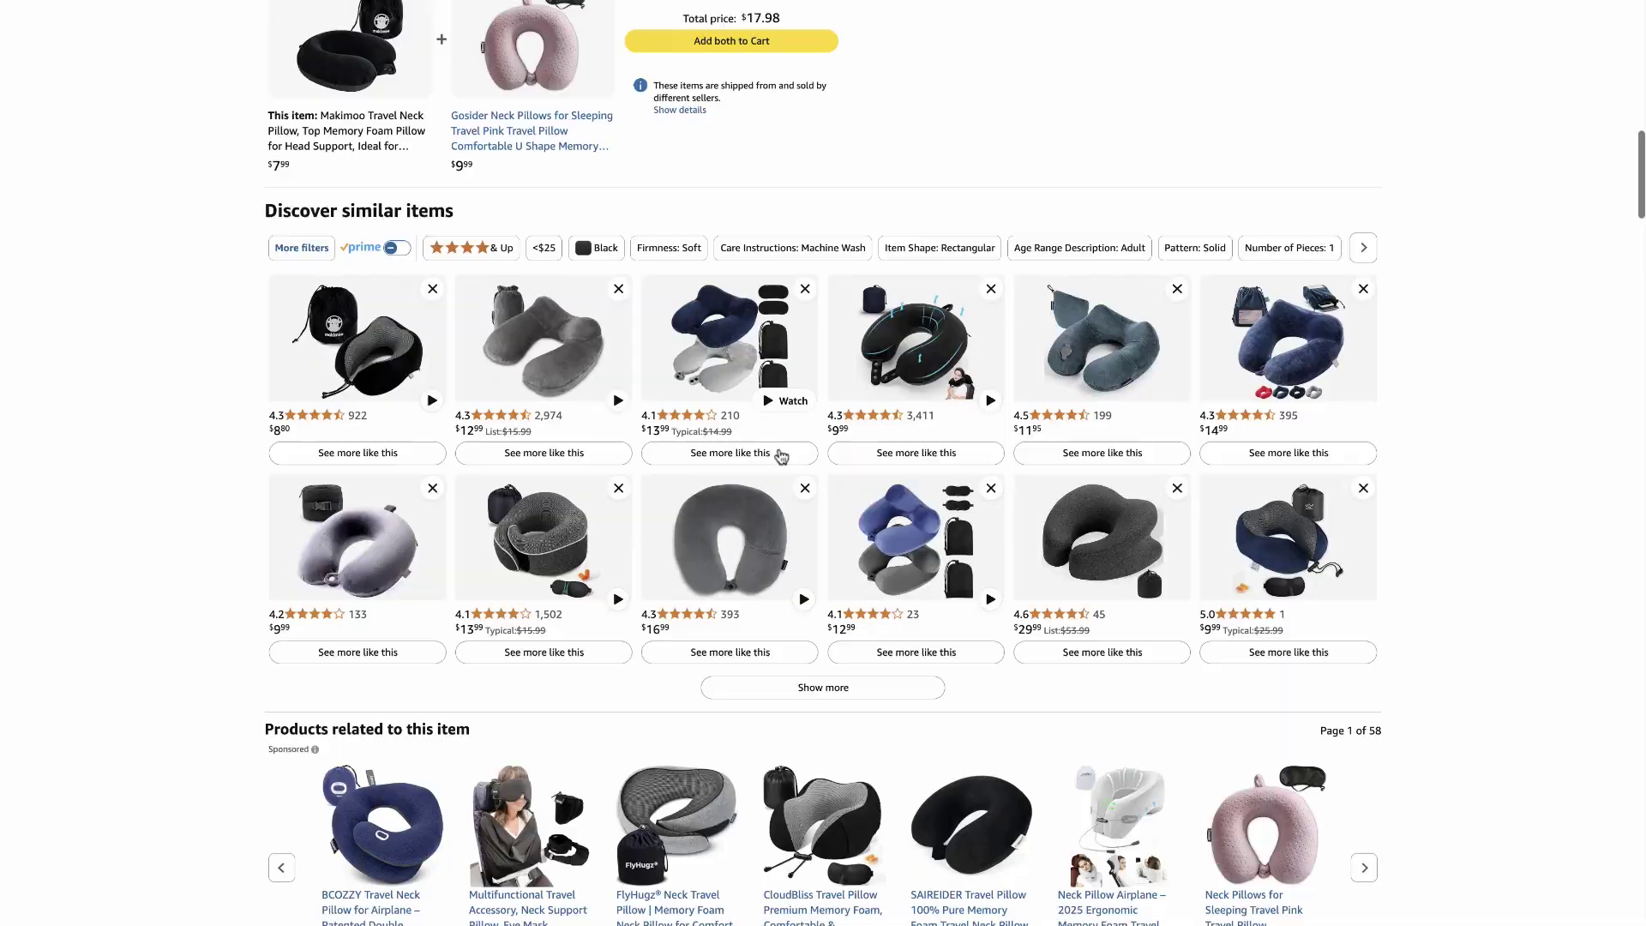
pyautogui.scroll(-6, 779, 448)
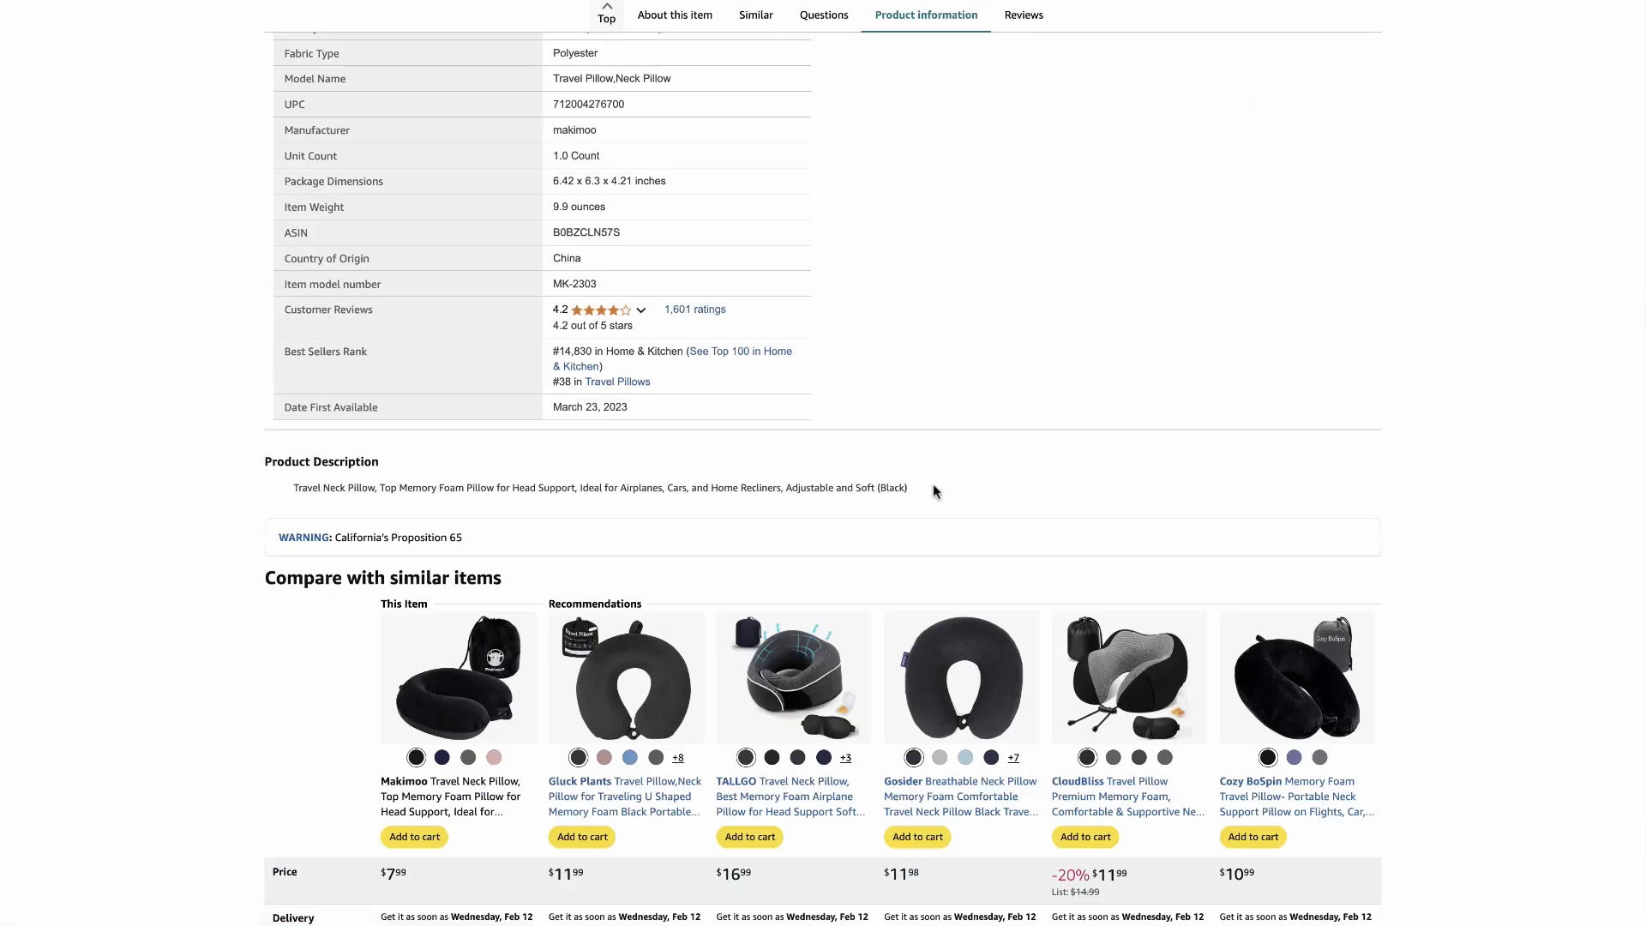
pyautogui.moveTo(934, 489); pyautogui.dragTo(305, 480)
pyautogui.rightClick(345, 479)
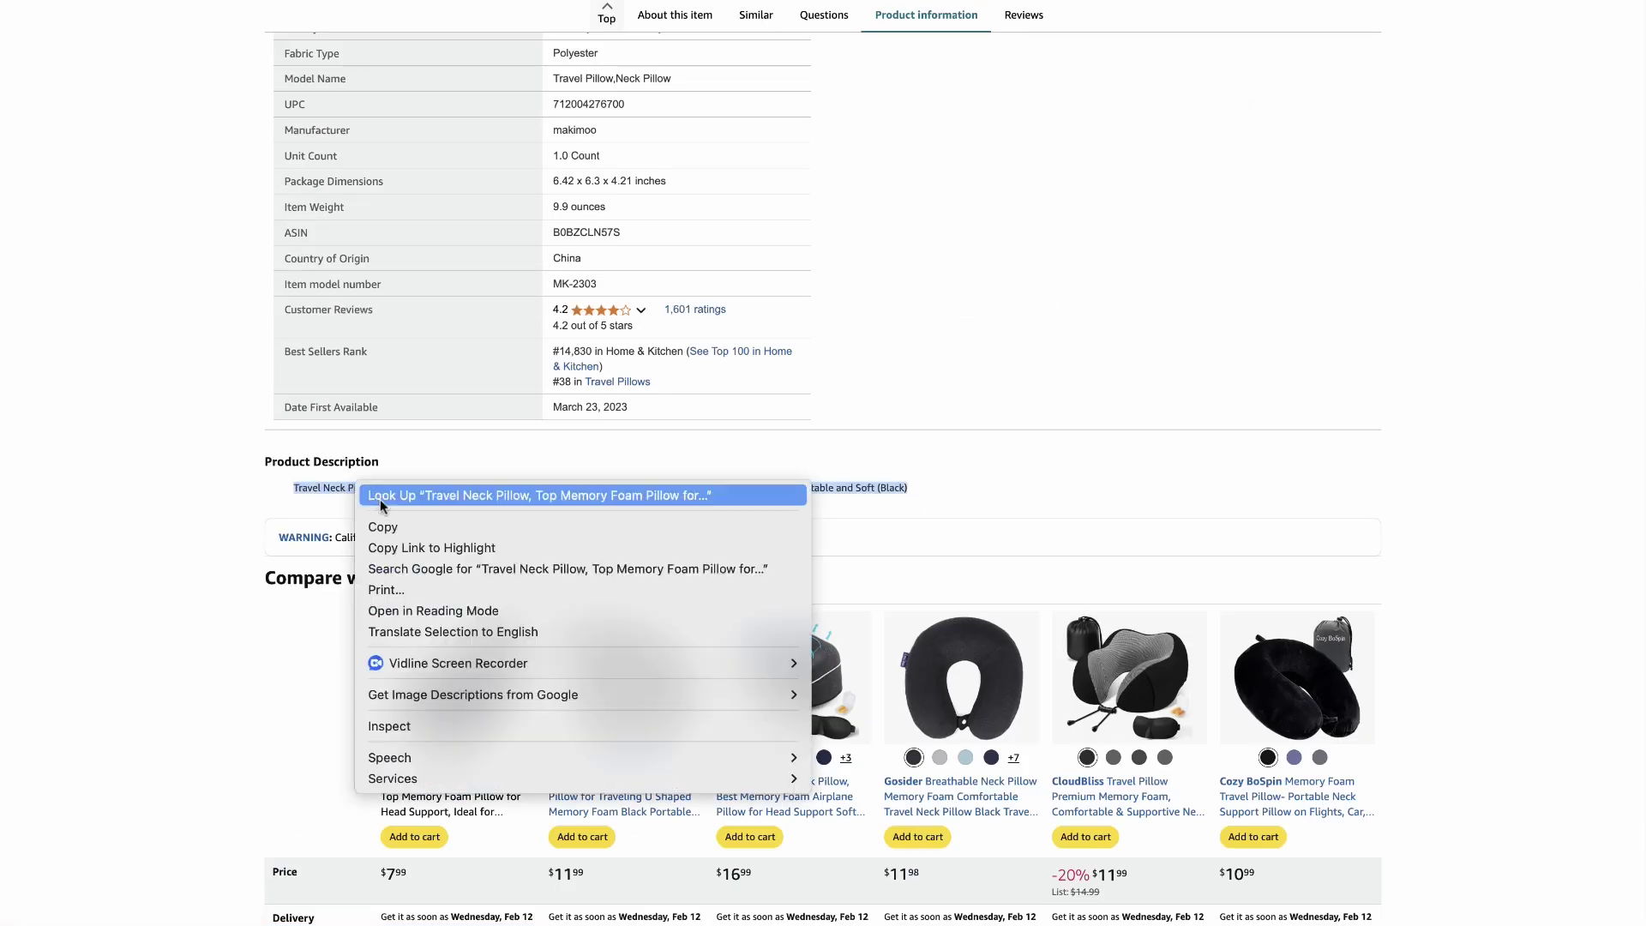
pyautogui.click(371, 523)
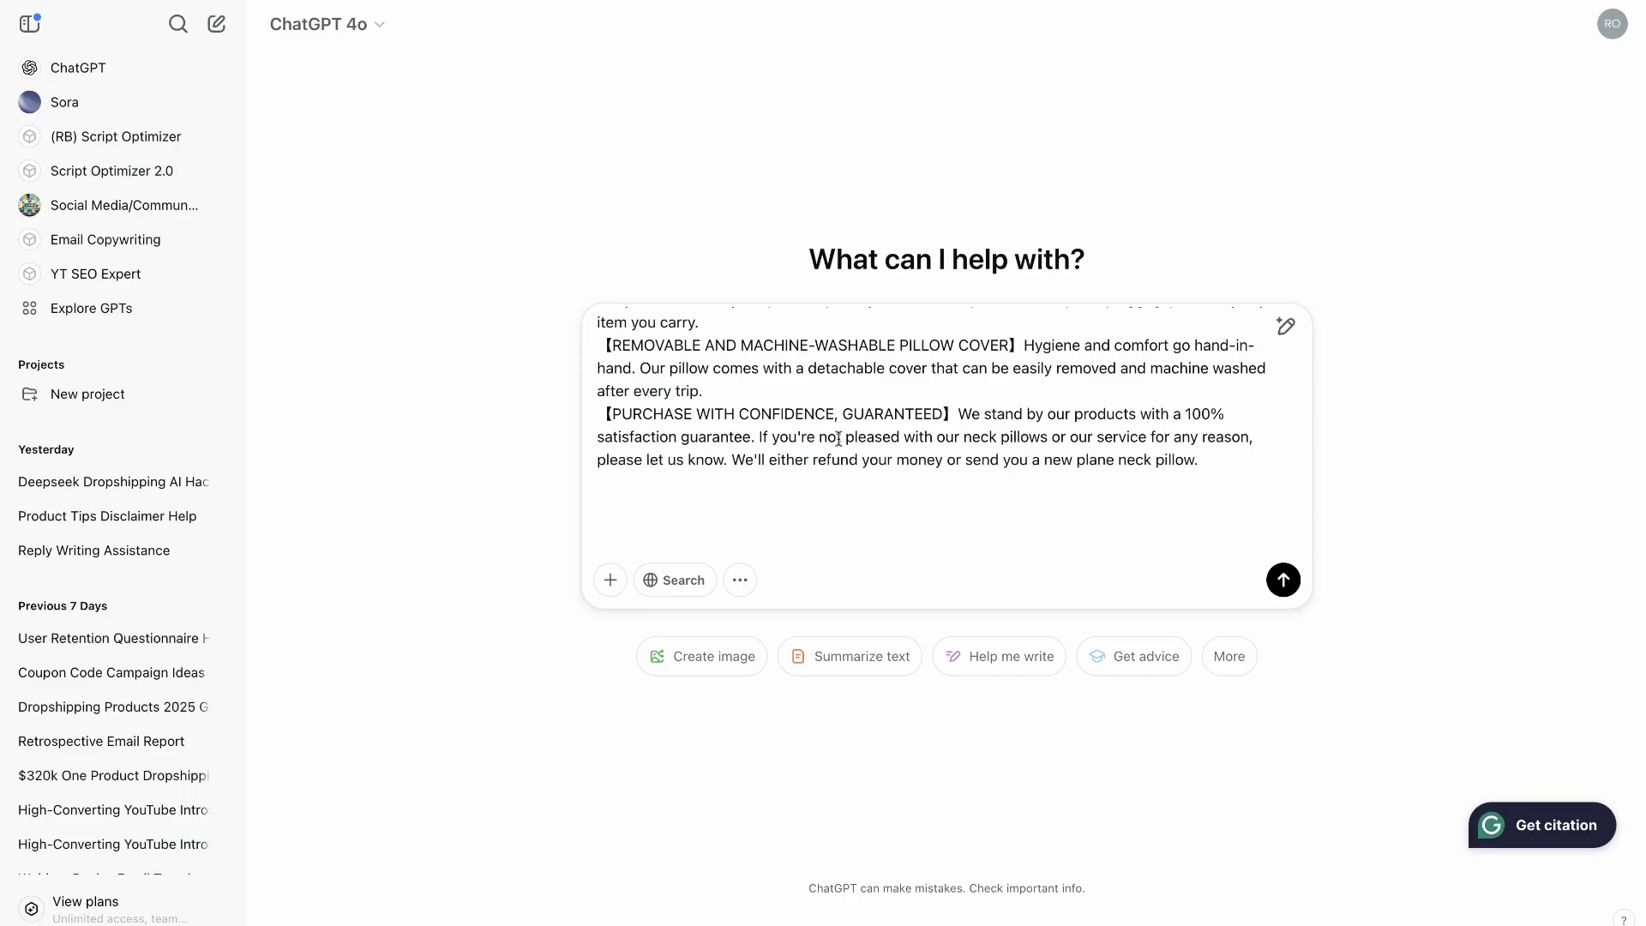
pyautogui.hotkey('shift', 'Return')
pyautogui.rightClick(853, 500)
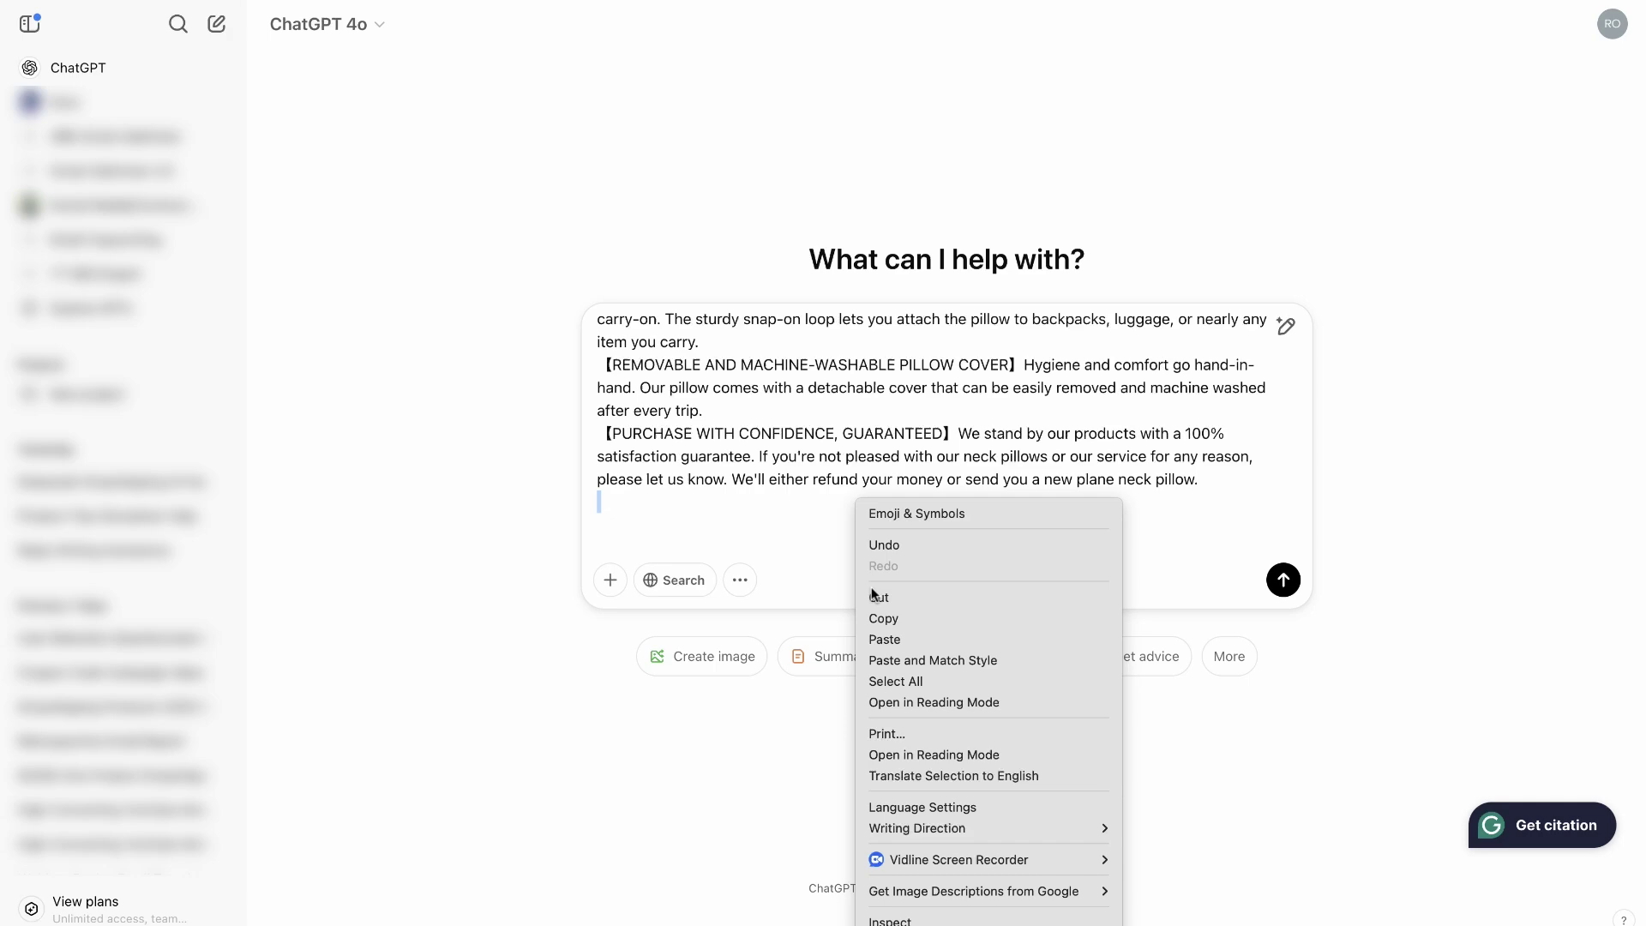
pyautogui.click(876, 640)
pyautogui.press('Return')
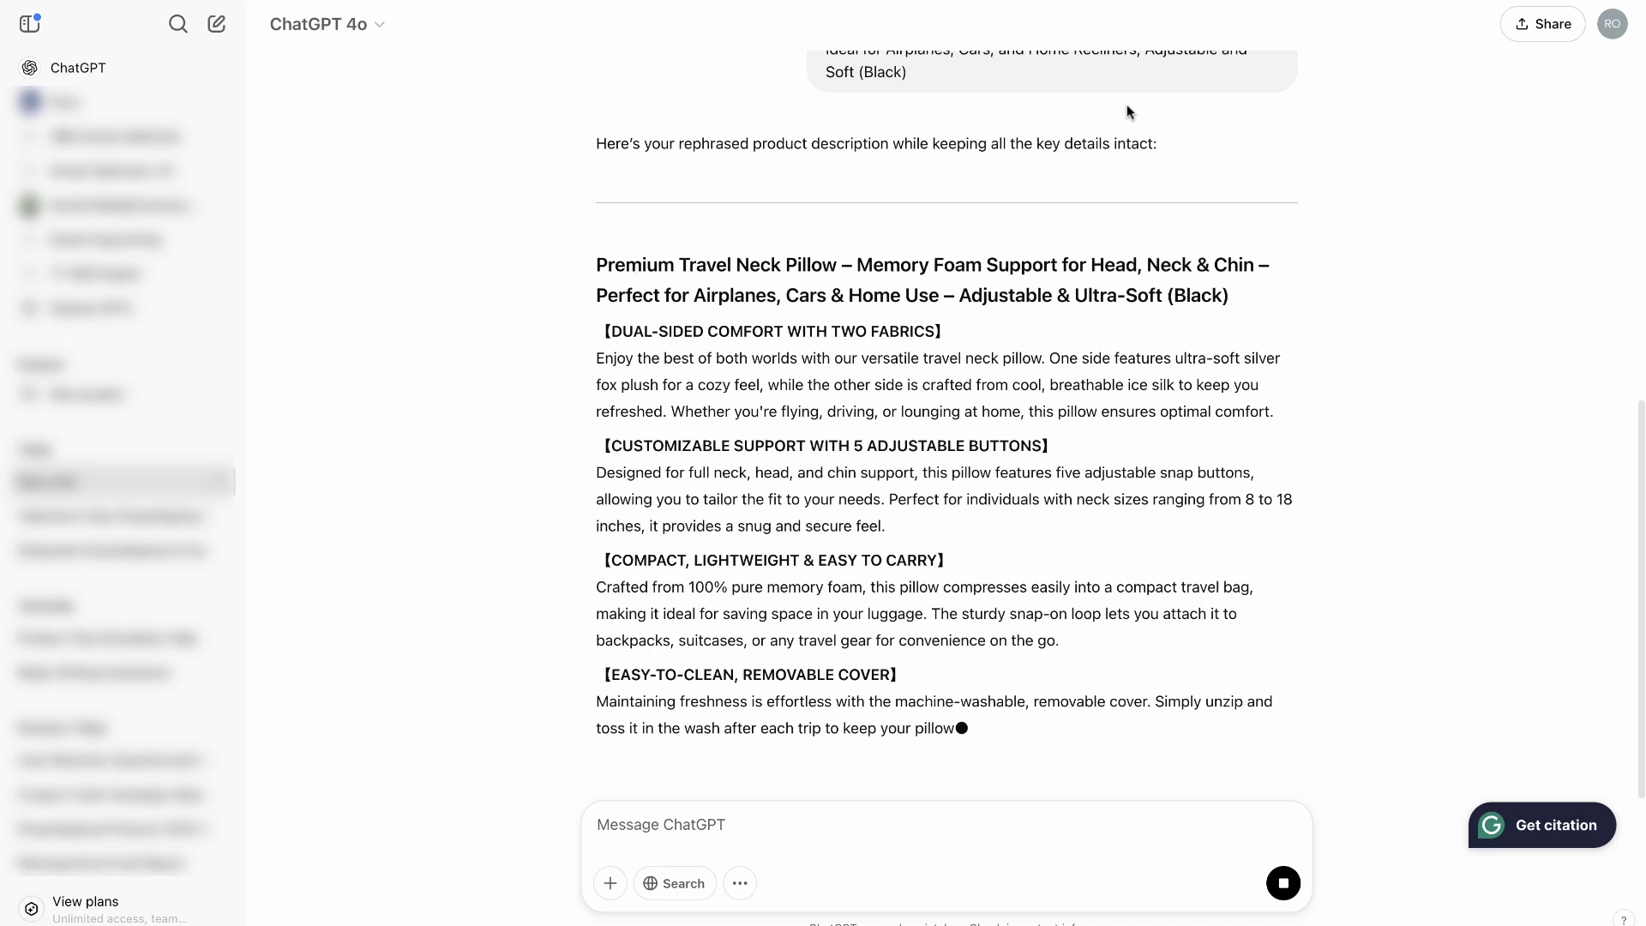
# Select ChatGPT's rephrased title and description
pyautogui.scroll(-3, 958, 247)
pyautogui.scroll(2, 858, 258)
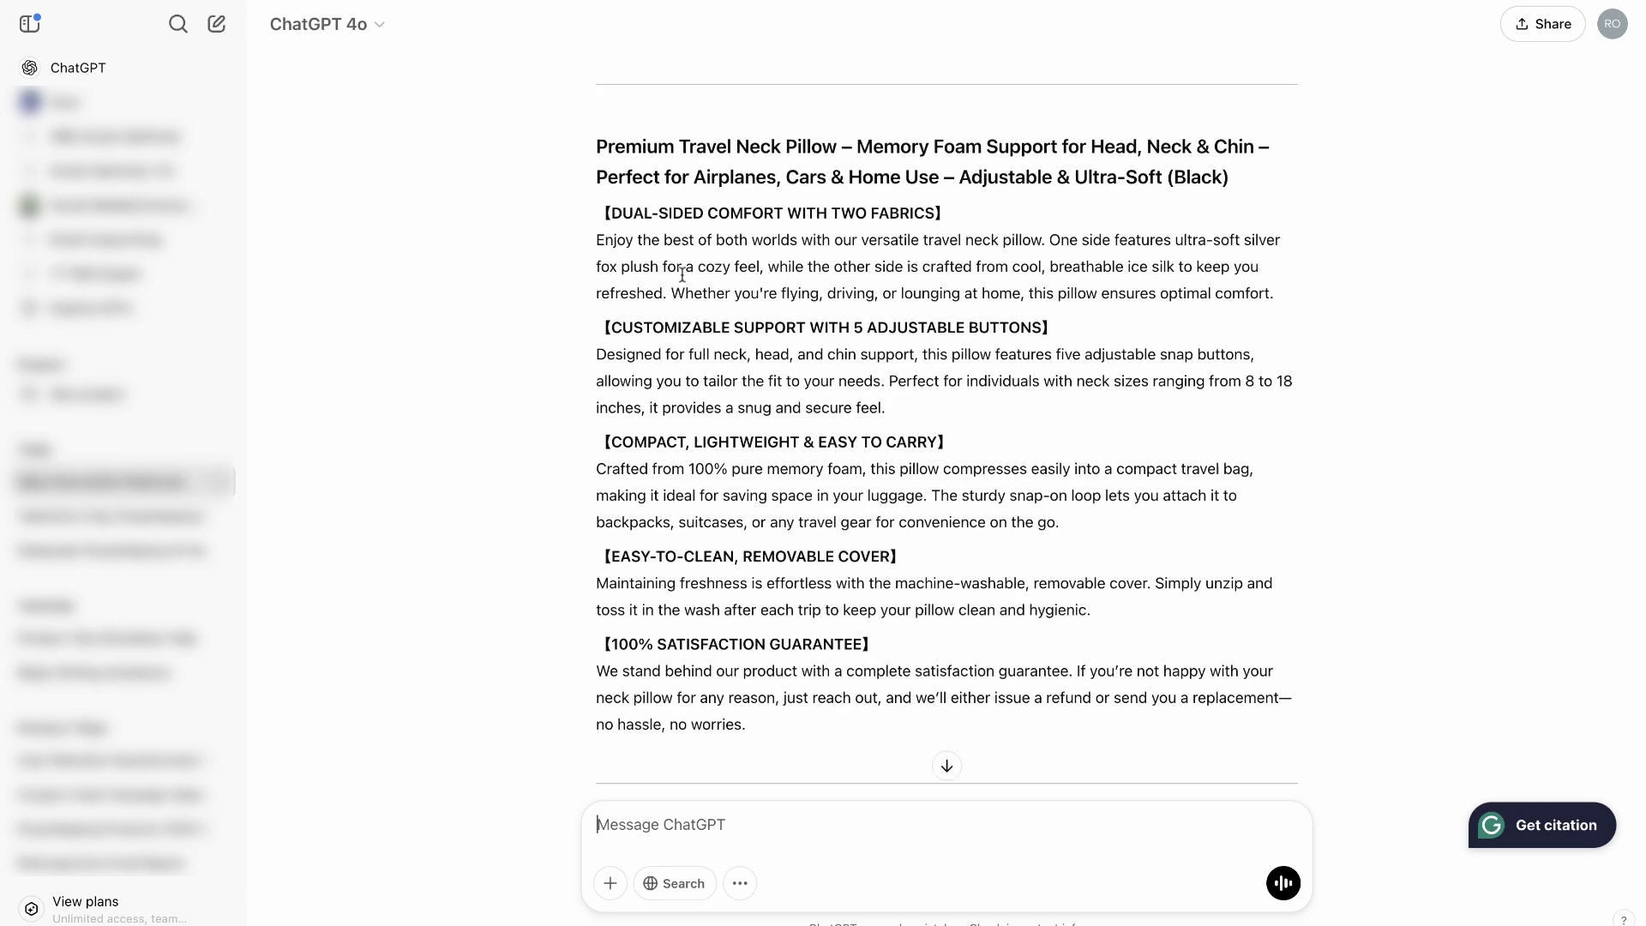
pyautogui.tripleClick(596, 159)
pyautogui.moveTo(718, 227); pyautogui.dragTo(900, 712)
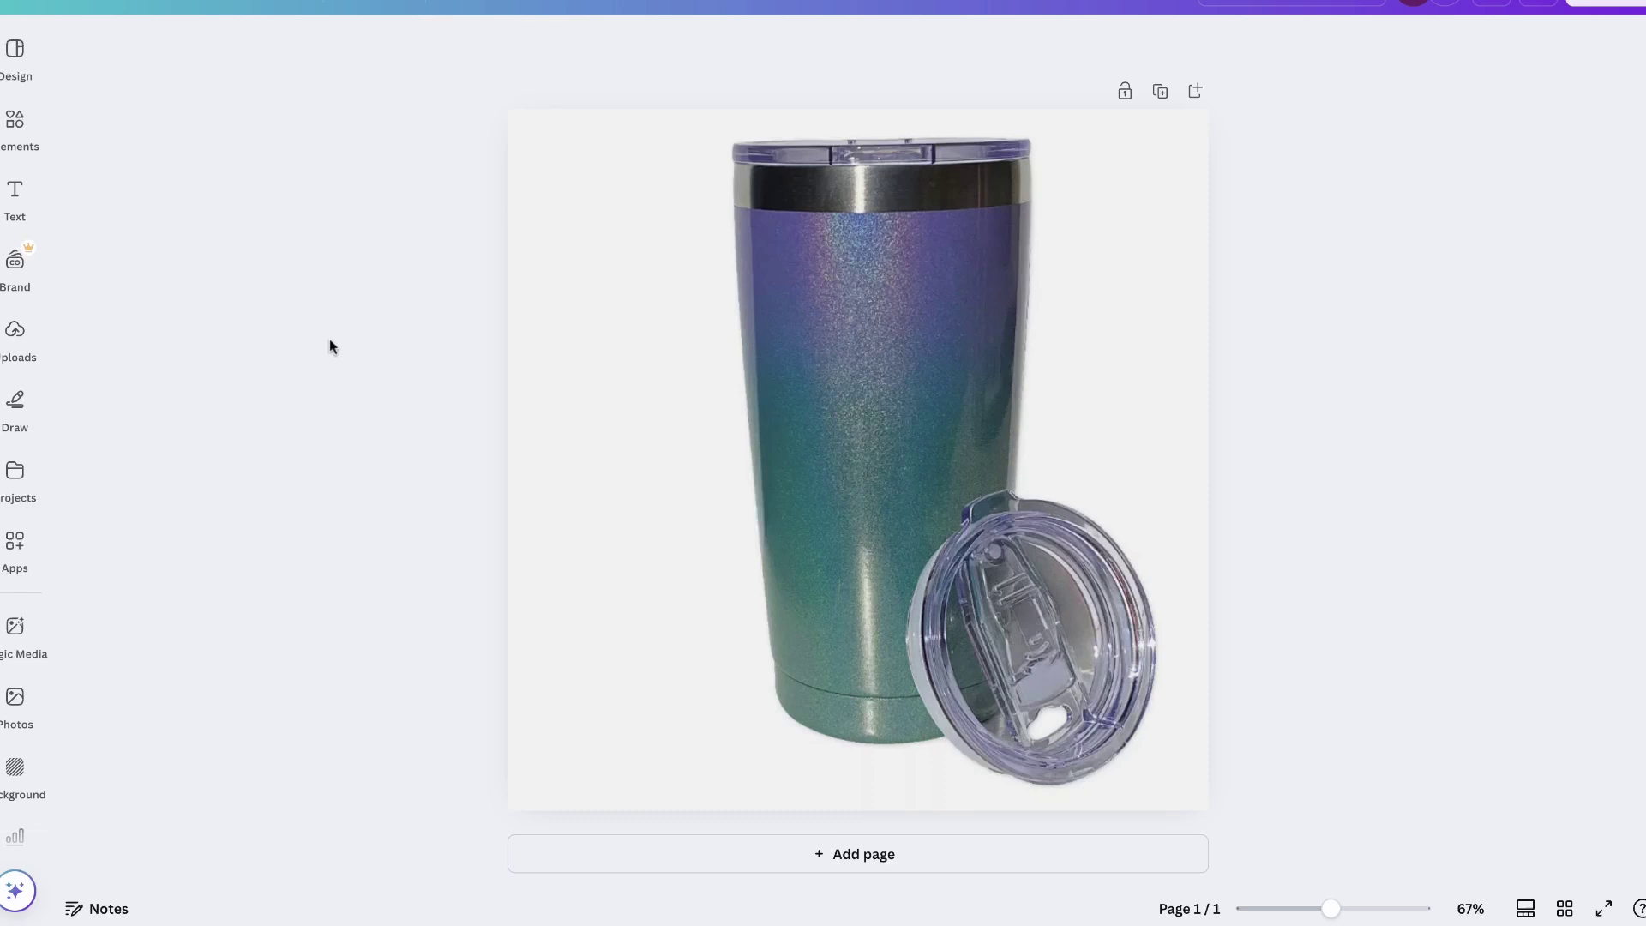
# Paste the FREE DELIVERY truck graphic, shrink it and place it at the tumbler image's top-left
pyautogui.hotkey('ctrl', 'v')
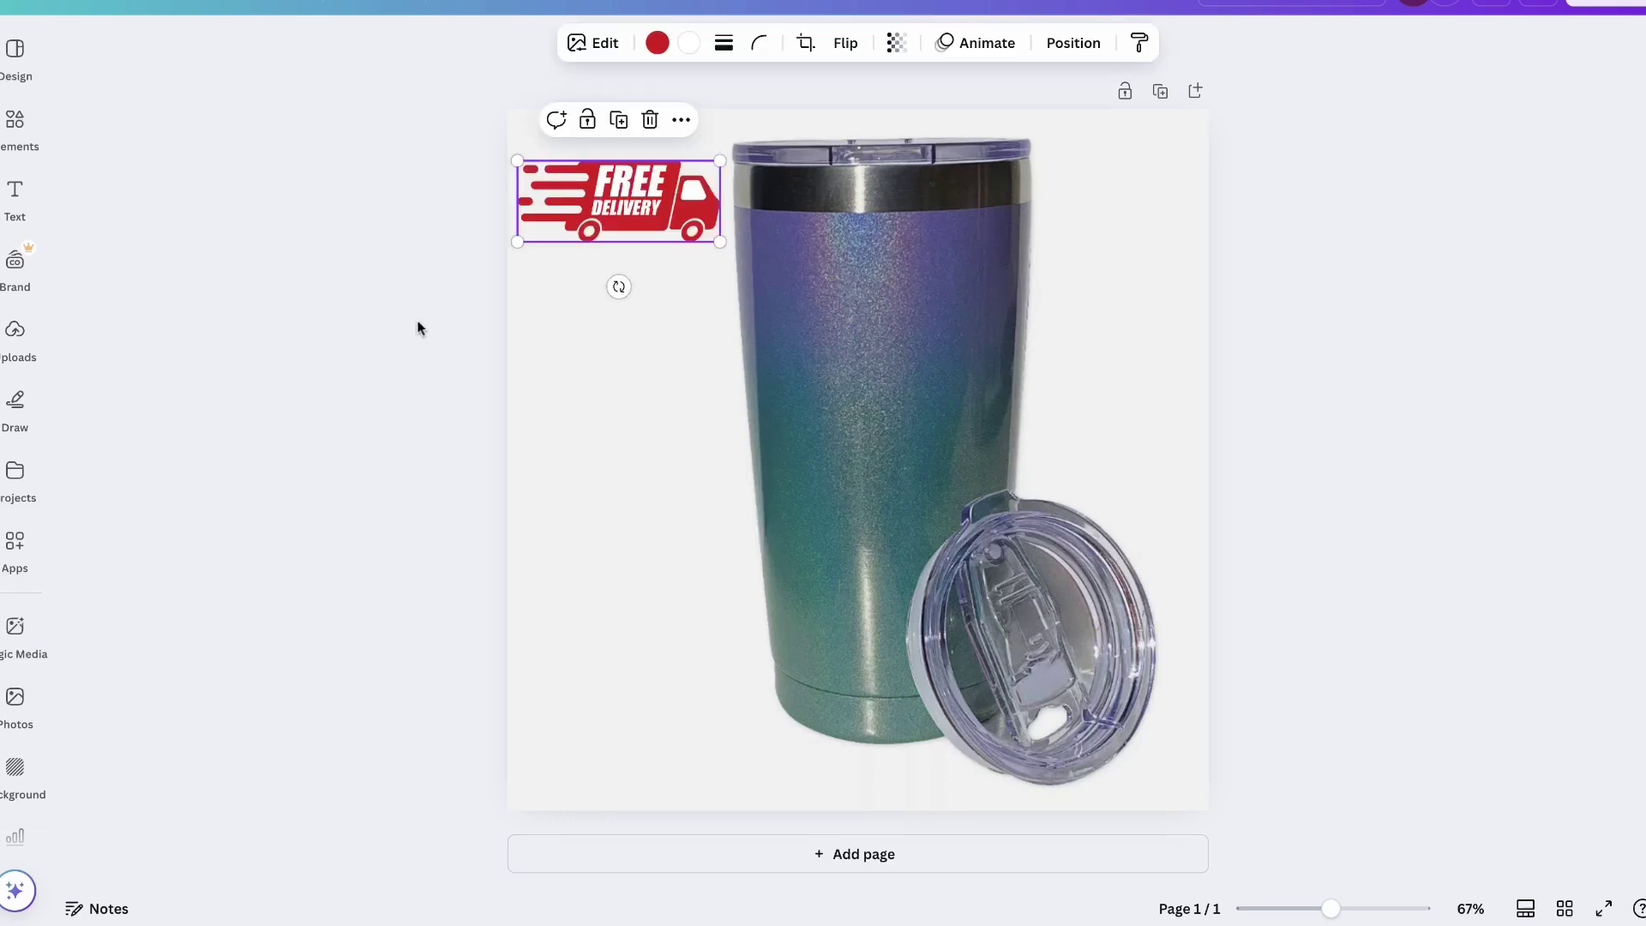
pyautogui.moveTo(557, 212); pyautogui.dragTo(566, 420)
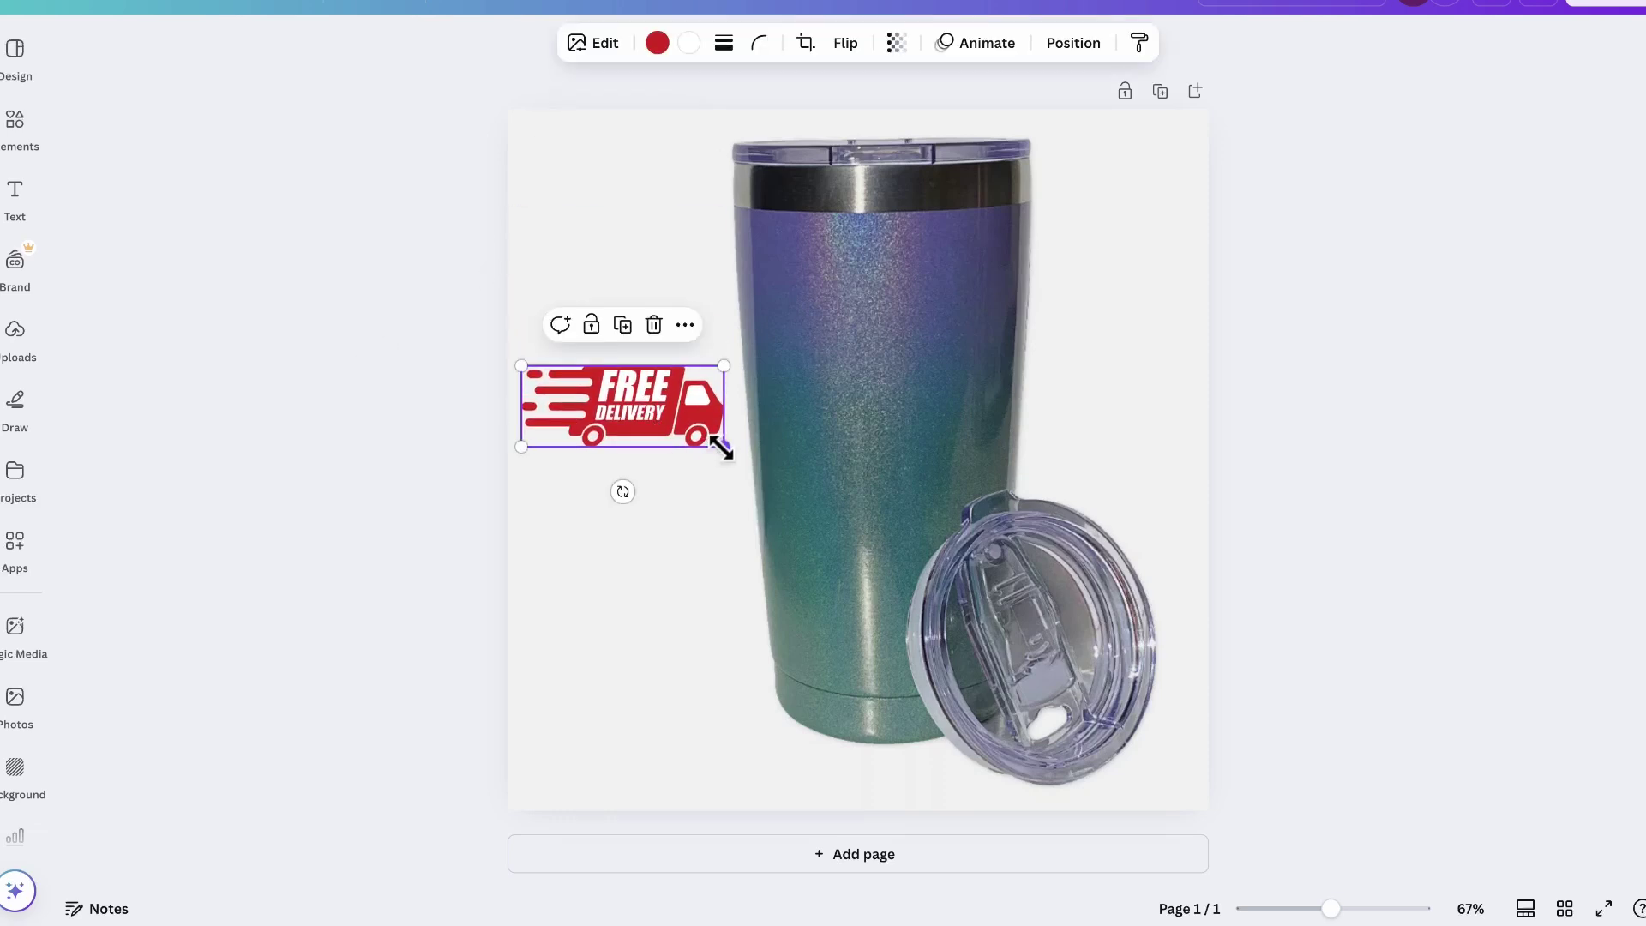
pyautogui.moveTo(724, 447); pyautogui.dragTo(680, 429)
pyautogui.moveTo(588, 399); pyautogui.dragTo(602, 200)
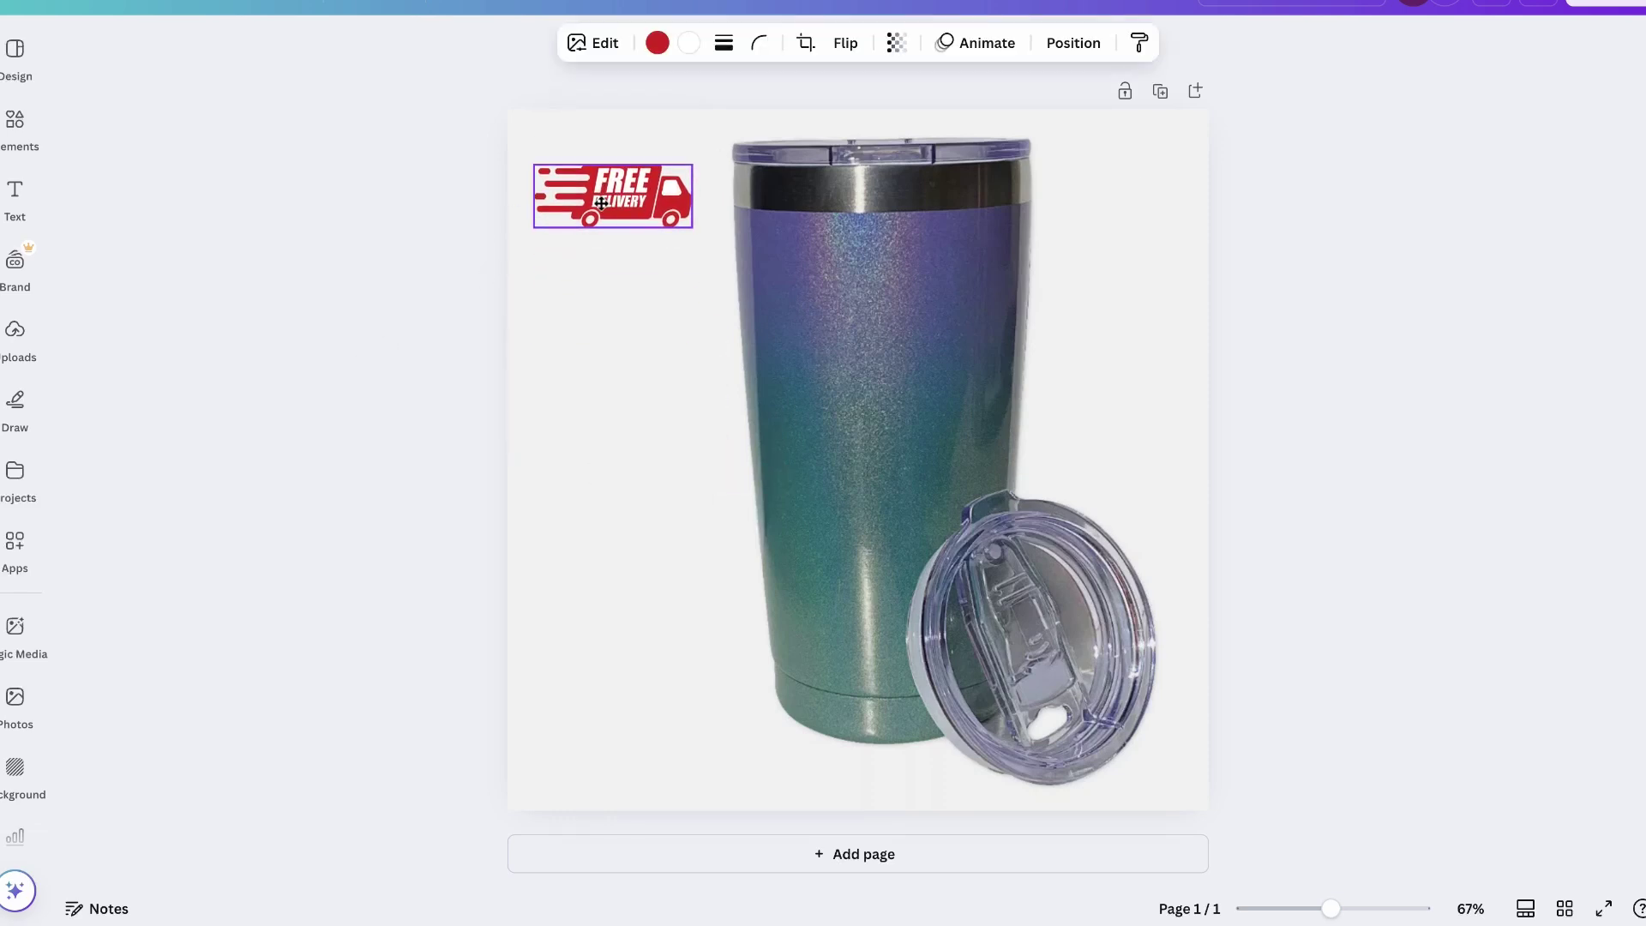
pyautogui.click(406, 350)
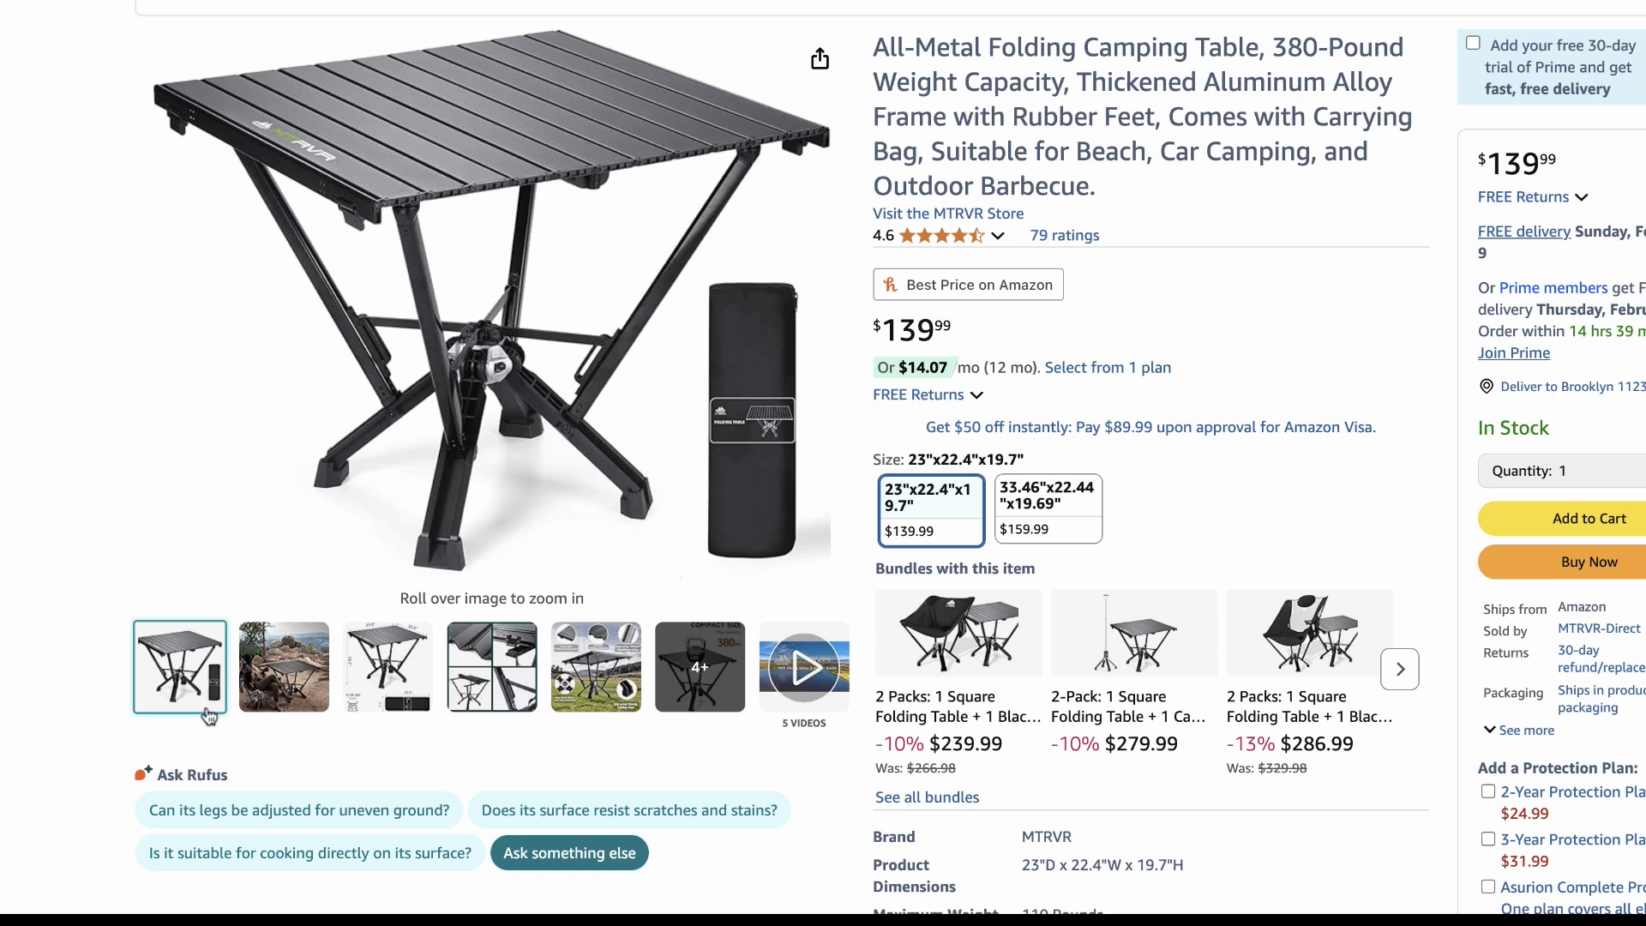
# Preview the camping table's second, third and fourth gallery photos to find the dimensions image
pyautogui.moveTo(271, 717)
pyautogui.moveTo(380, 703)
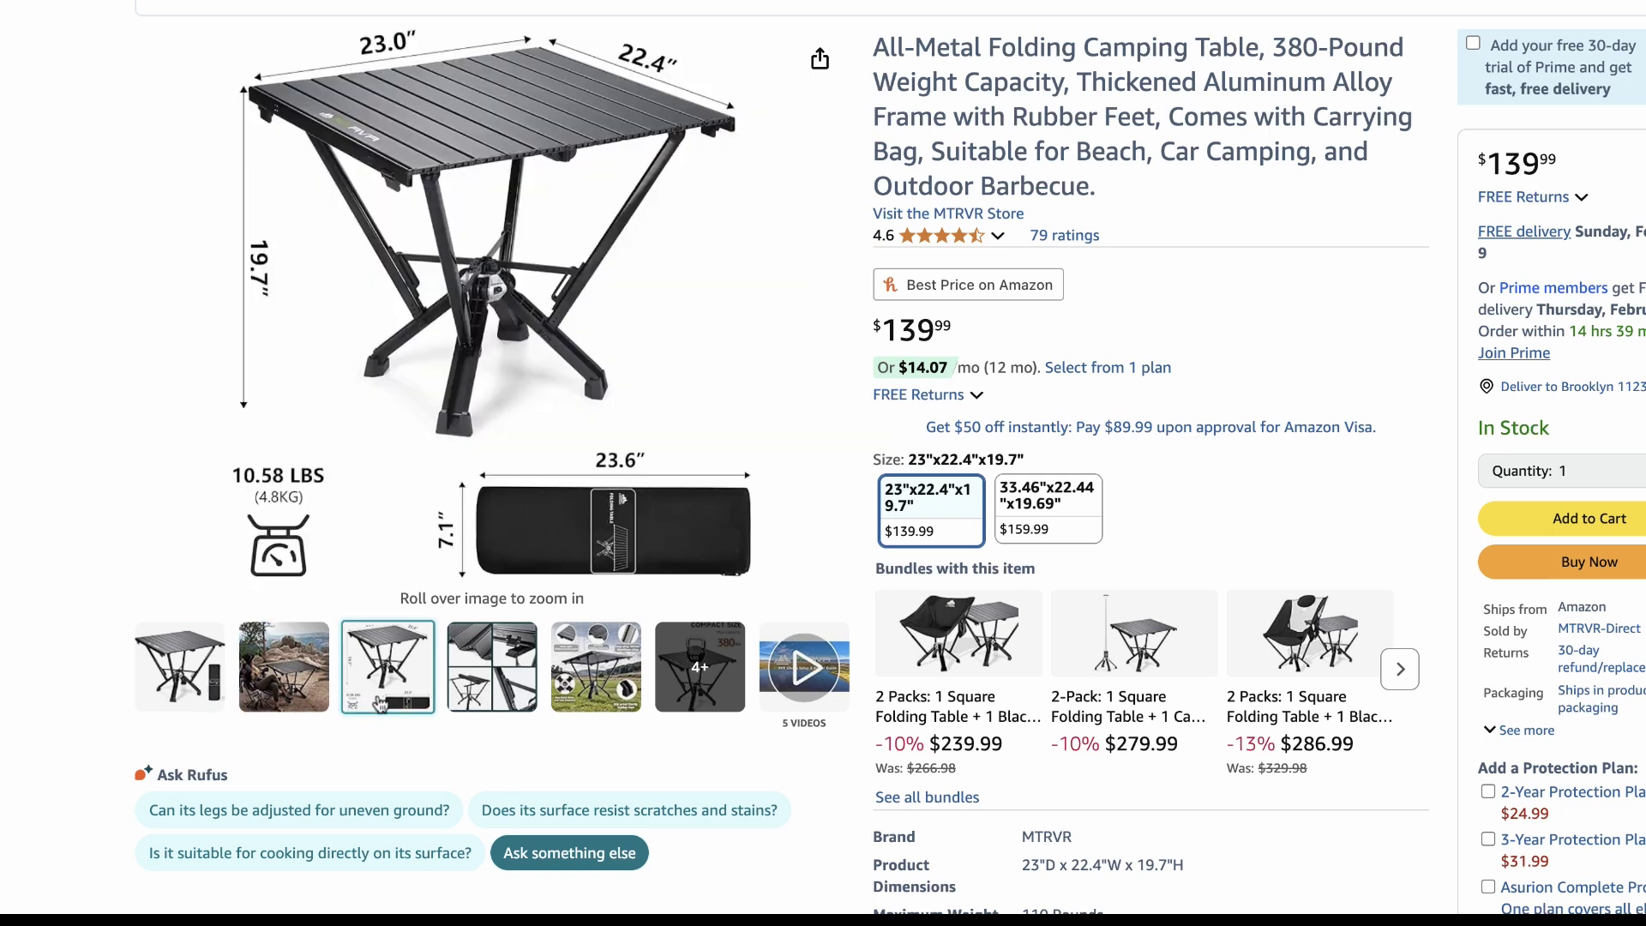
pyautogui.moveTo(490, 704)
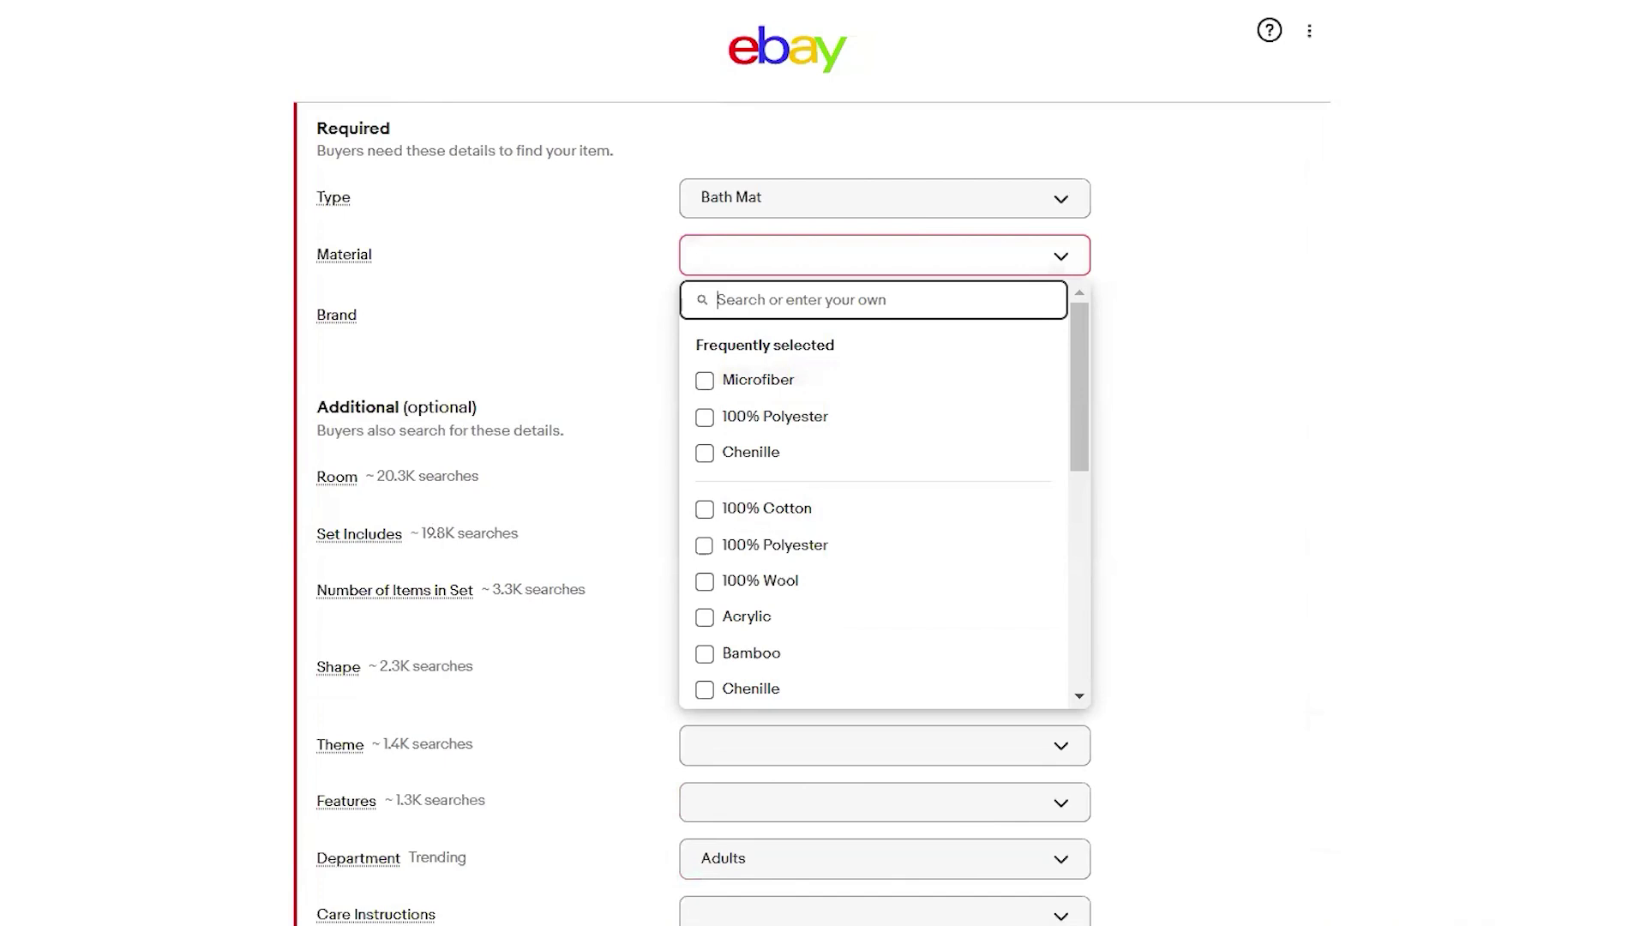
# Set Material to Microfiber, Brand to Unbranded and a custom Number of Items of 1
pyautogui.click(723, 380)
pyautogui.scroll(-1, 995, 369)
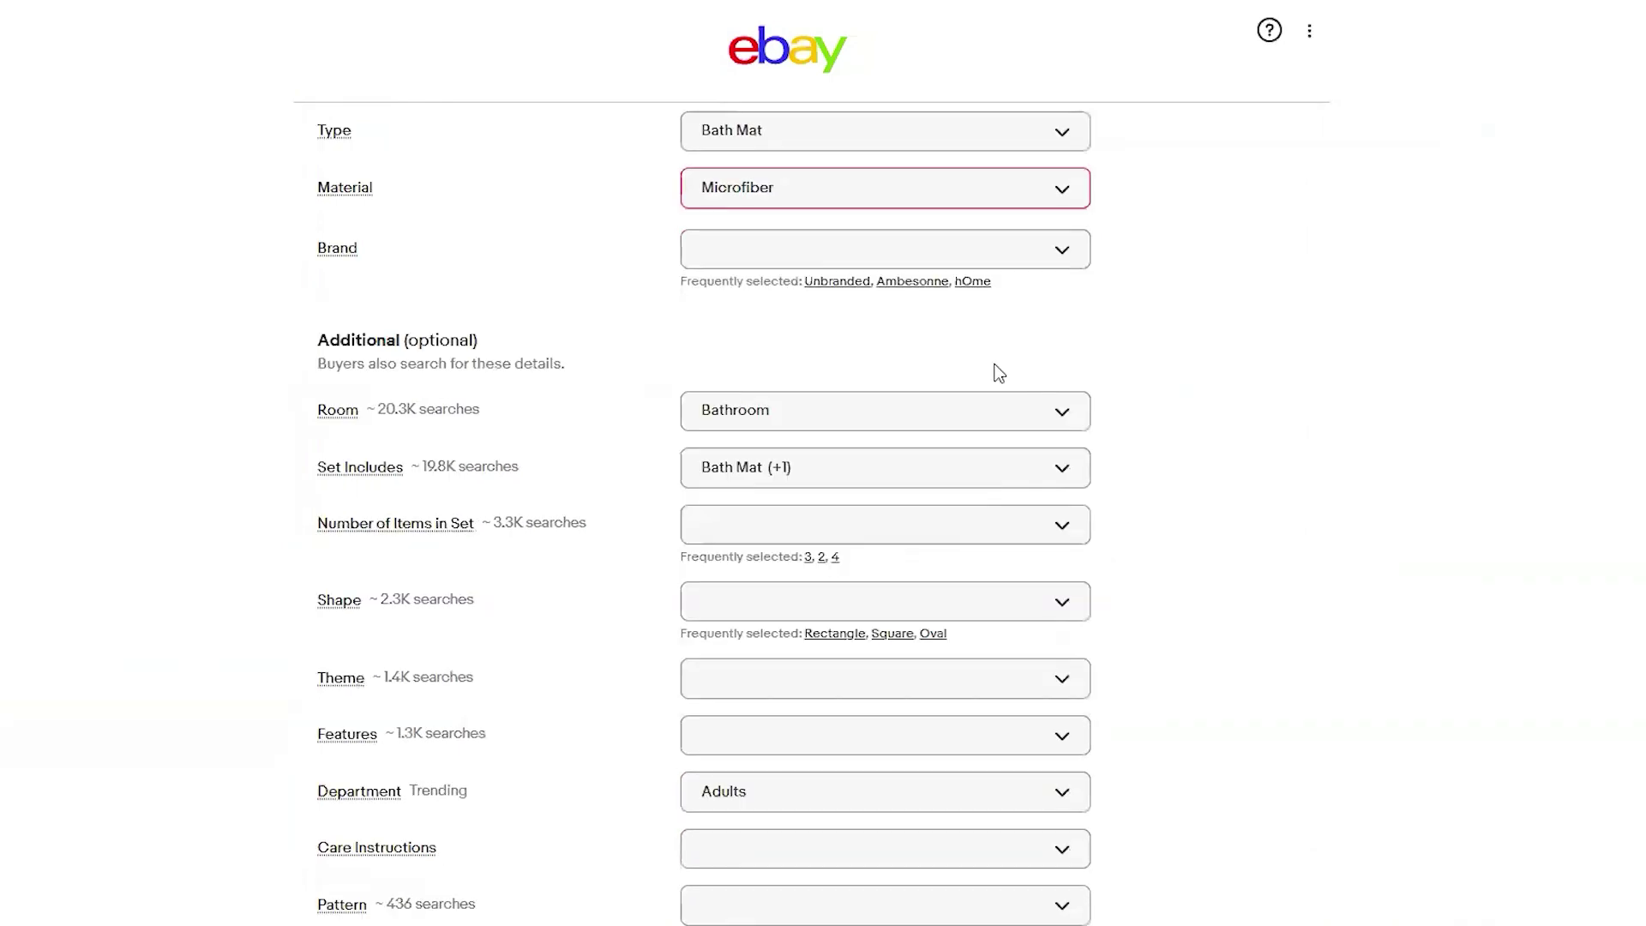
pyautogui.click(978, 256)
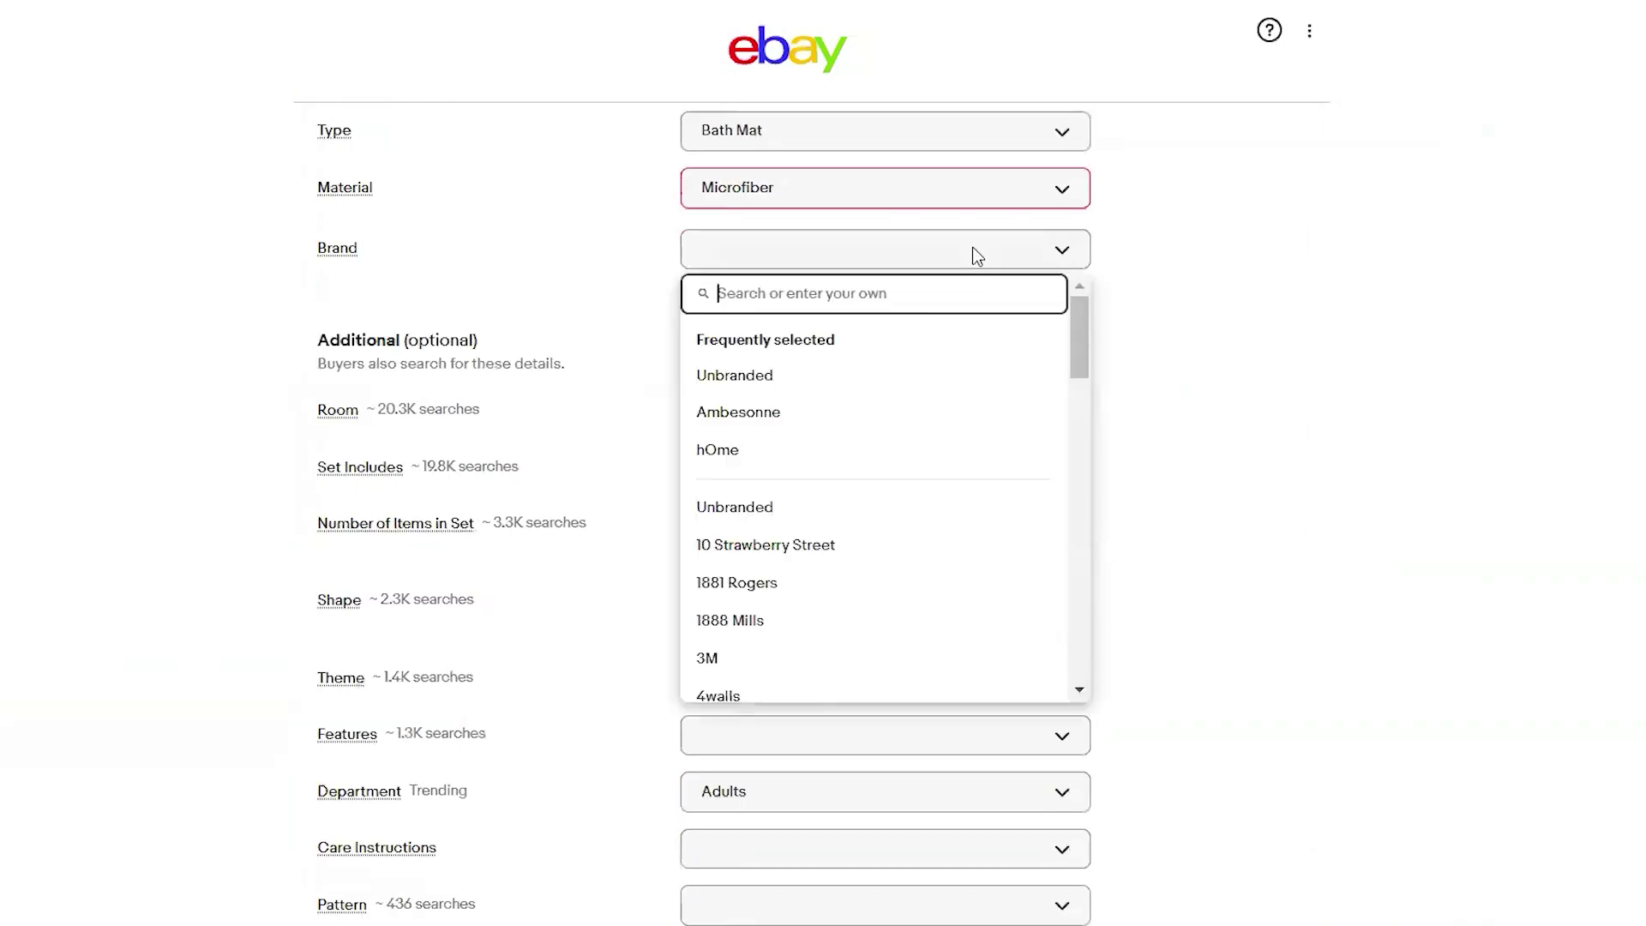
pyautogui.click(825, 377)
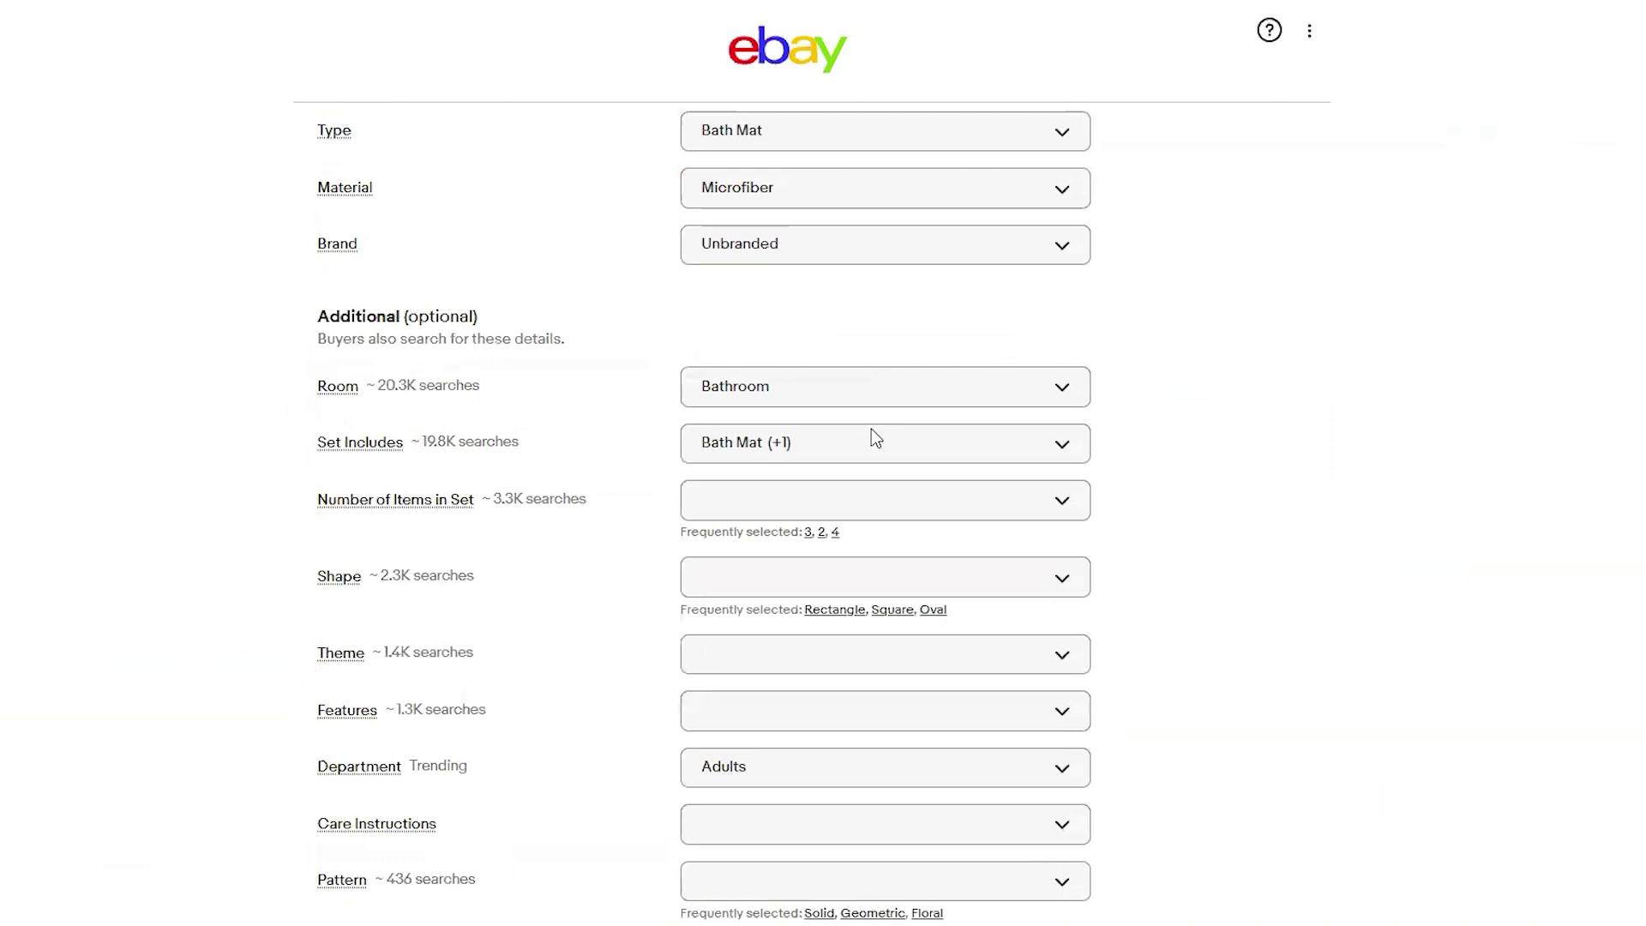
pyautogui.click(866, 501)
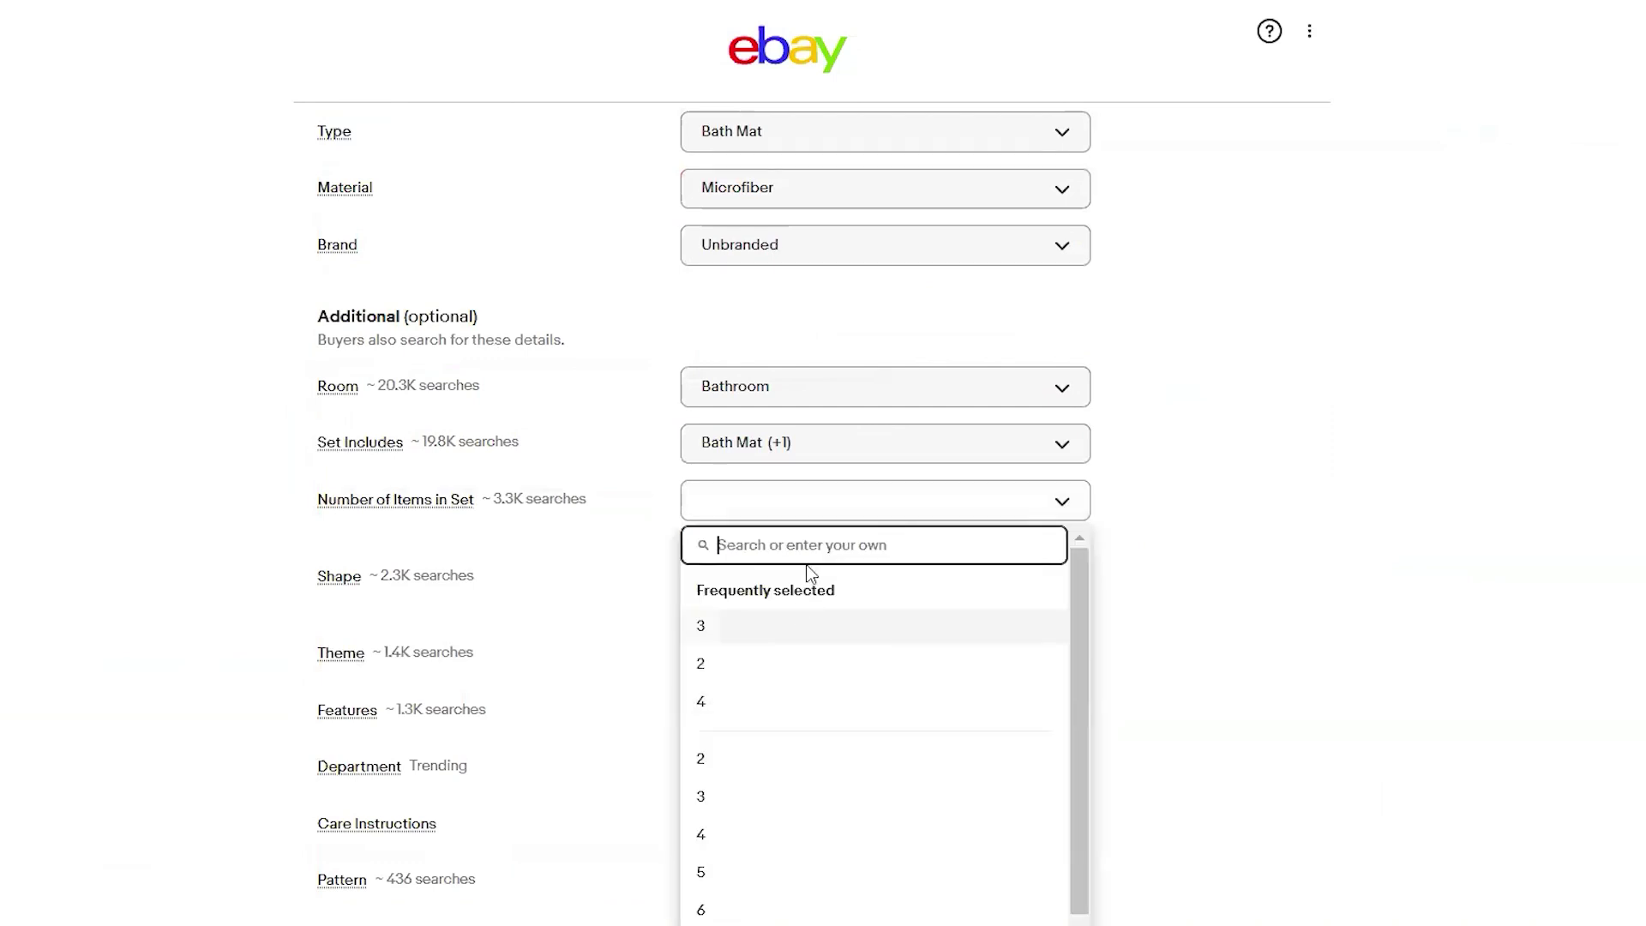
pyautogui.click(1297, 522)
pyautogui.scroll(-2, 1042, 511)
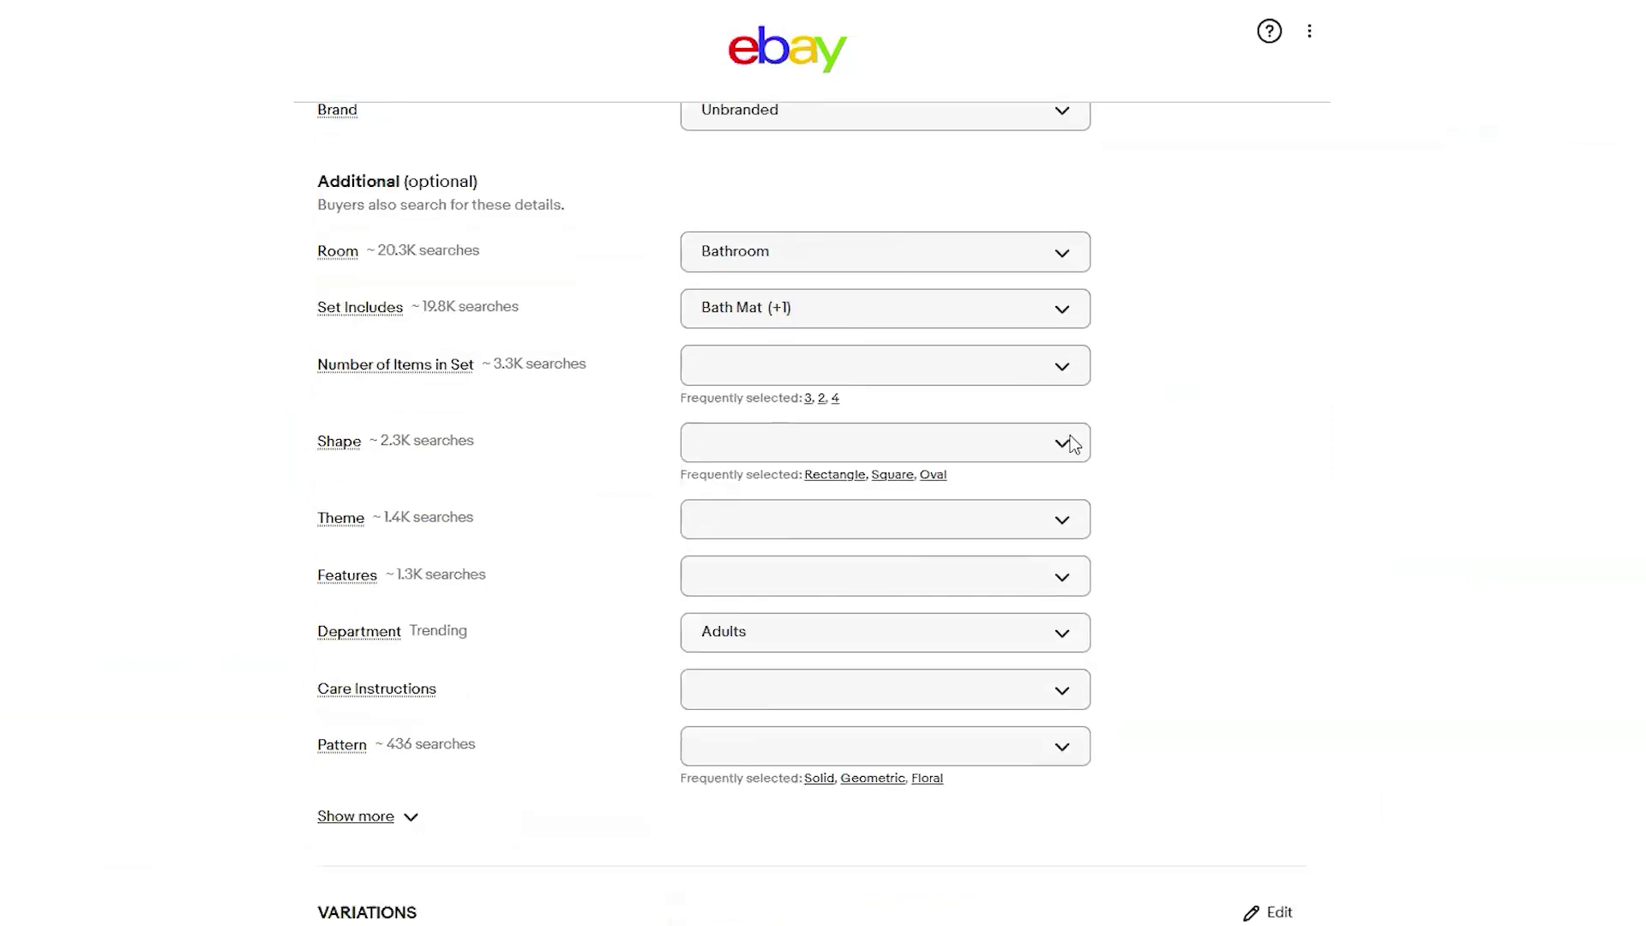
pyautogui.click(1058, 377)
pyautogui.write('1')
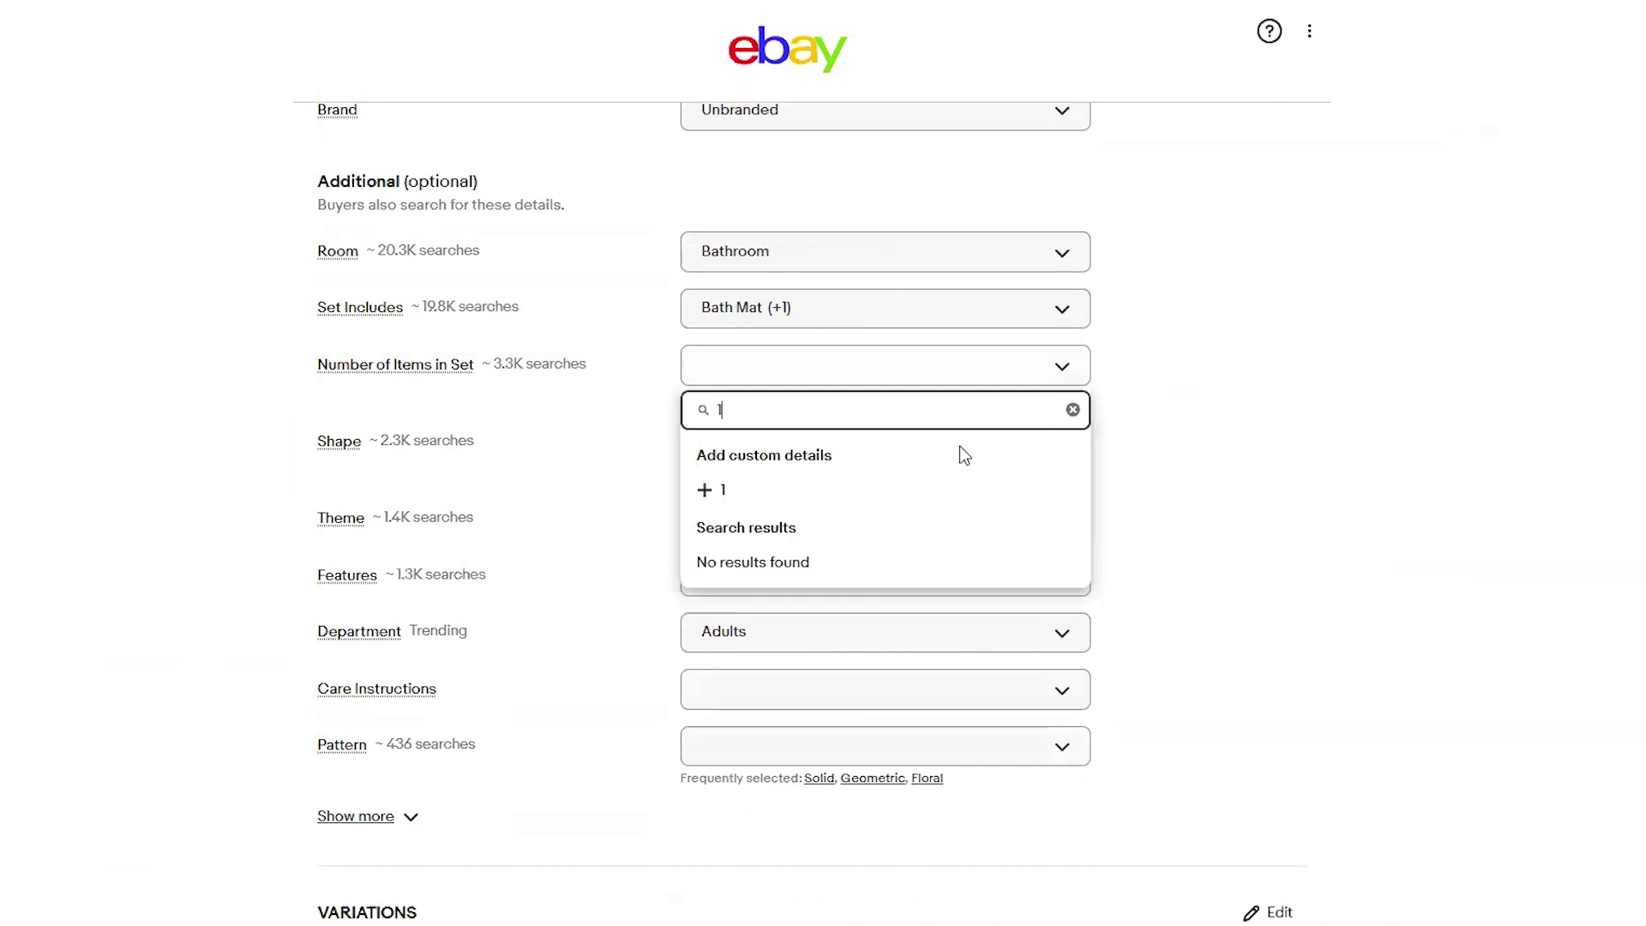
pyautogui.click(847, 487)
# Set Shape to Rectangle, skip Theme, and mark Features as Anti-Slip
pyautogui.click(834, 454)
pyautogui.scroll(-3, 930, 283)
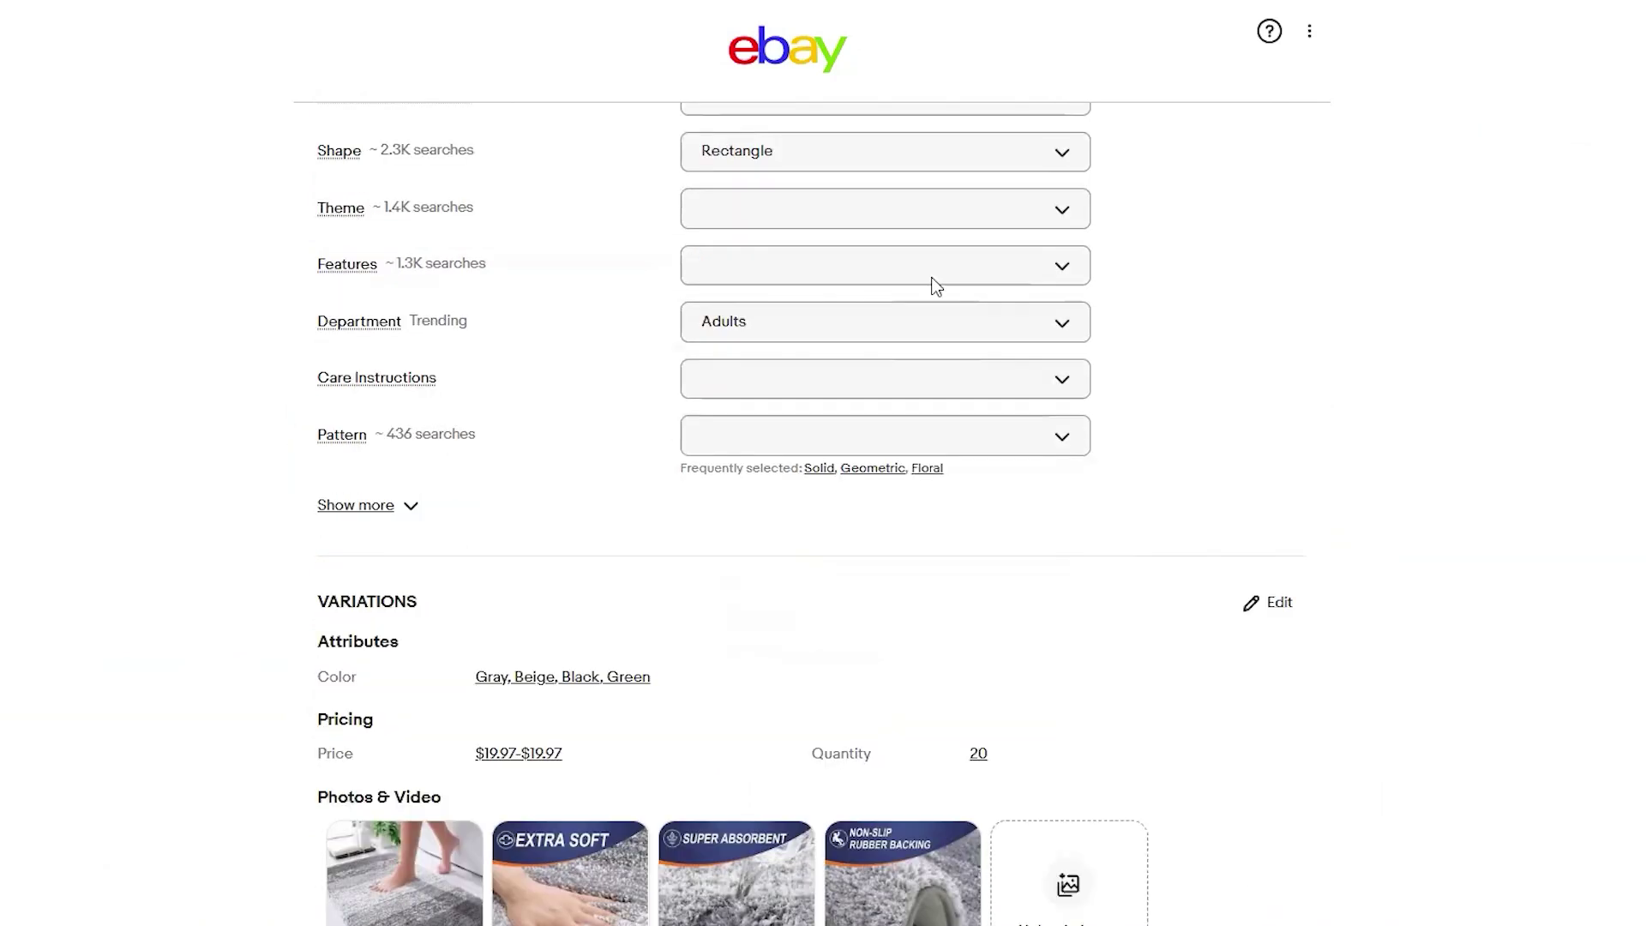
pyautogui.click(947, 222)
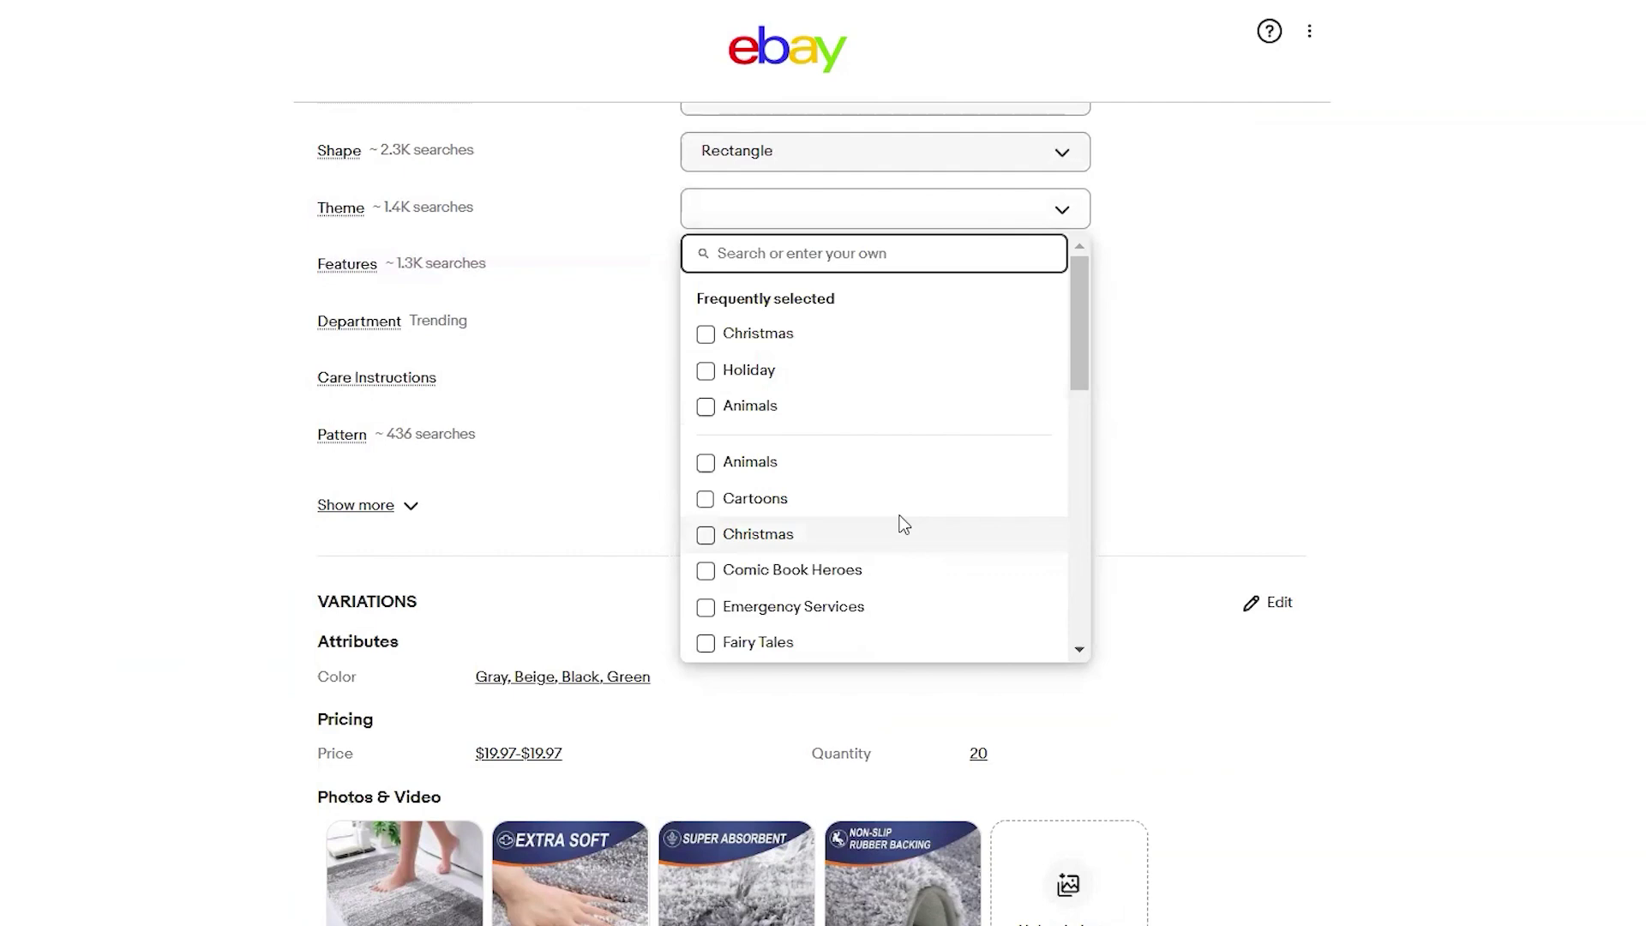
pyautogui.scroll(-3, 897, 515)
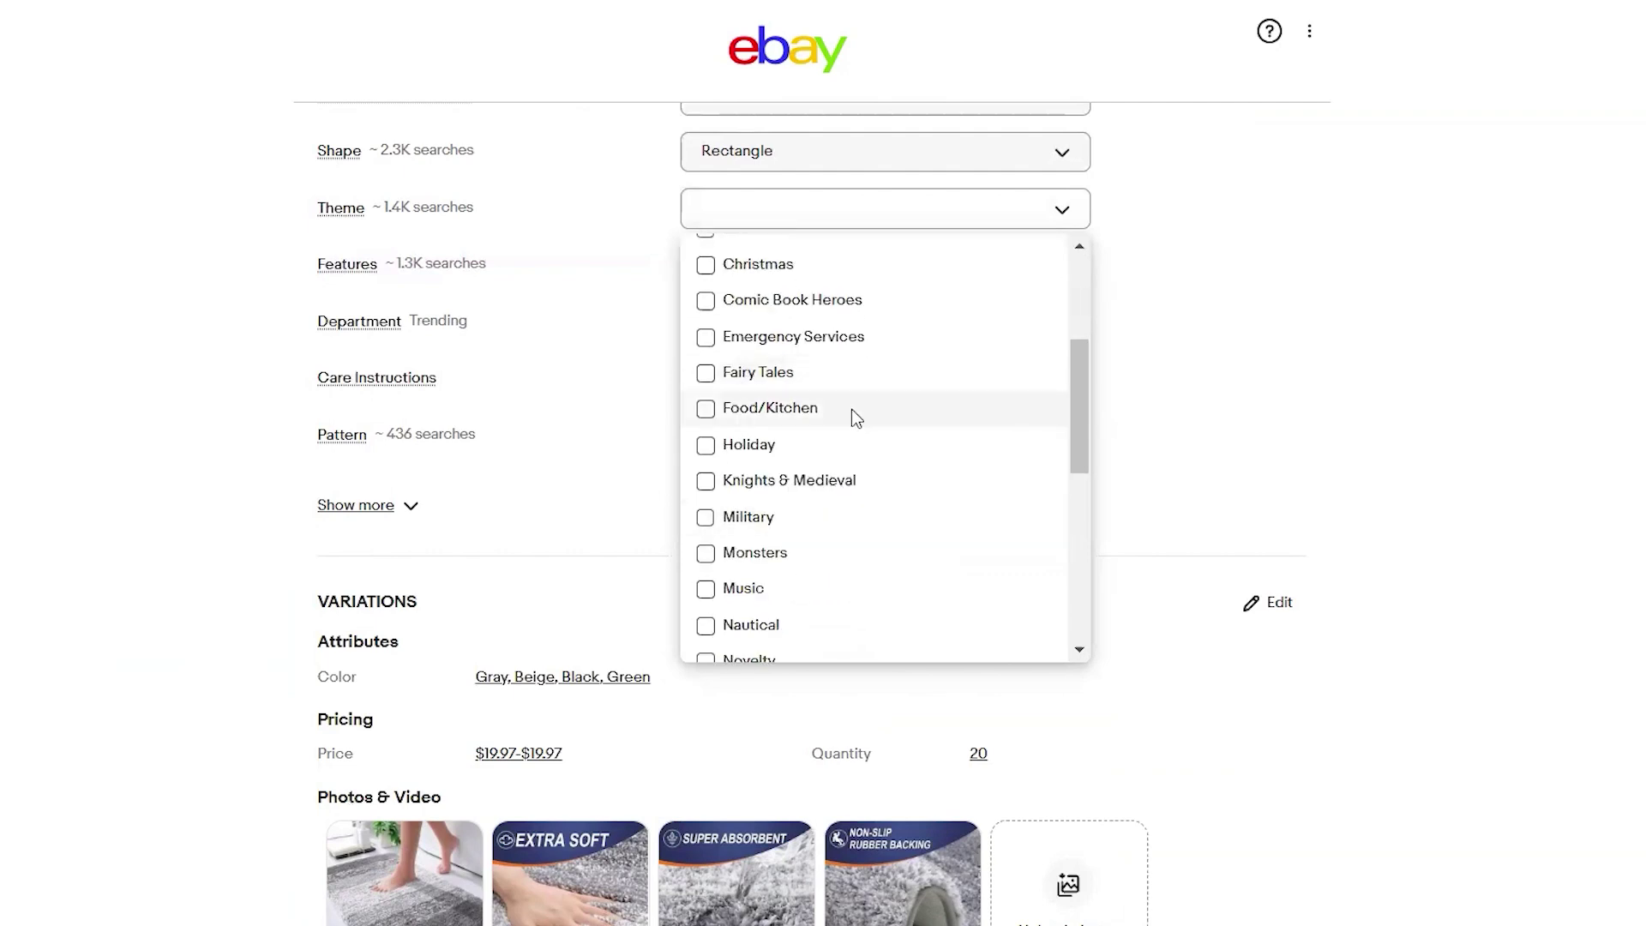
pyautogui.moveTo(1083, 393); pyautogui.dragTo(1082, 481)
pyautogui.click(414, 275)
pyautogui.click(755, 266)
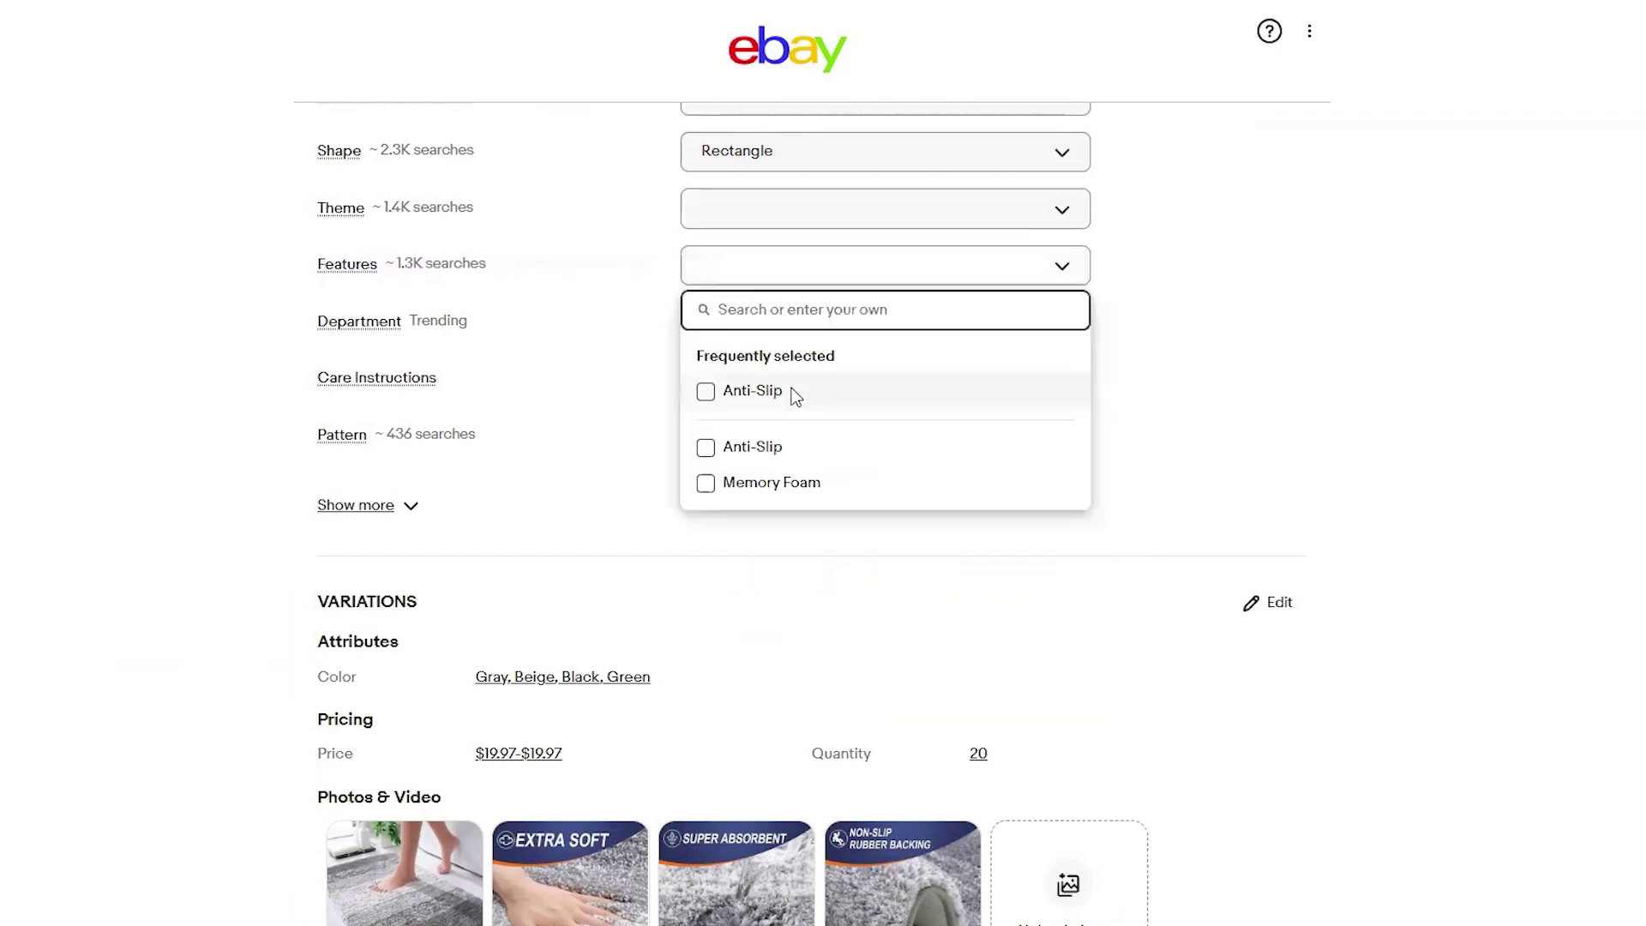
pyautogui.click(795, 394)
# Tick Boys, Girls, Kids, Teens and Unisex Baby & Toddler departments; set Care to Machine Wash
pyautogui.click(897, 322)
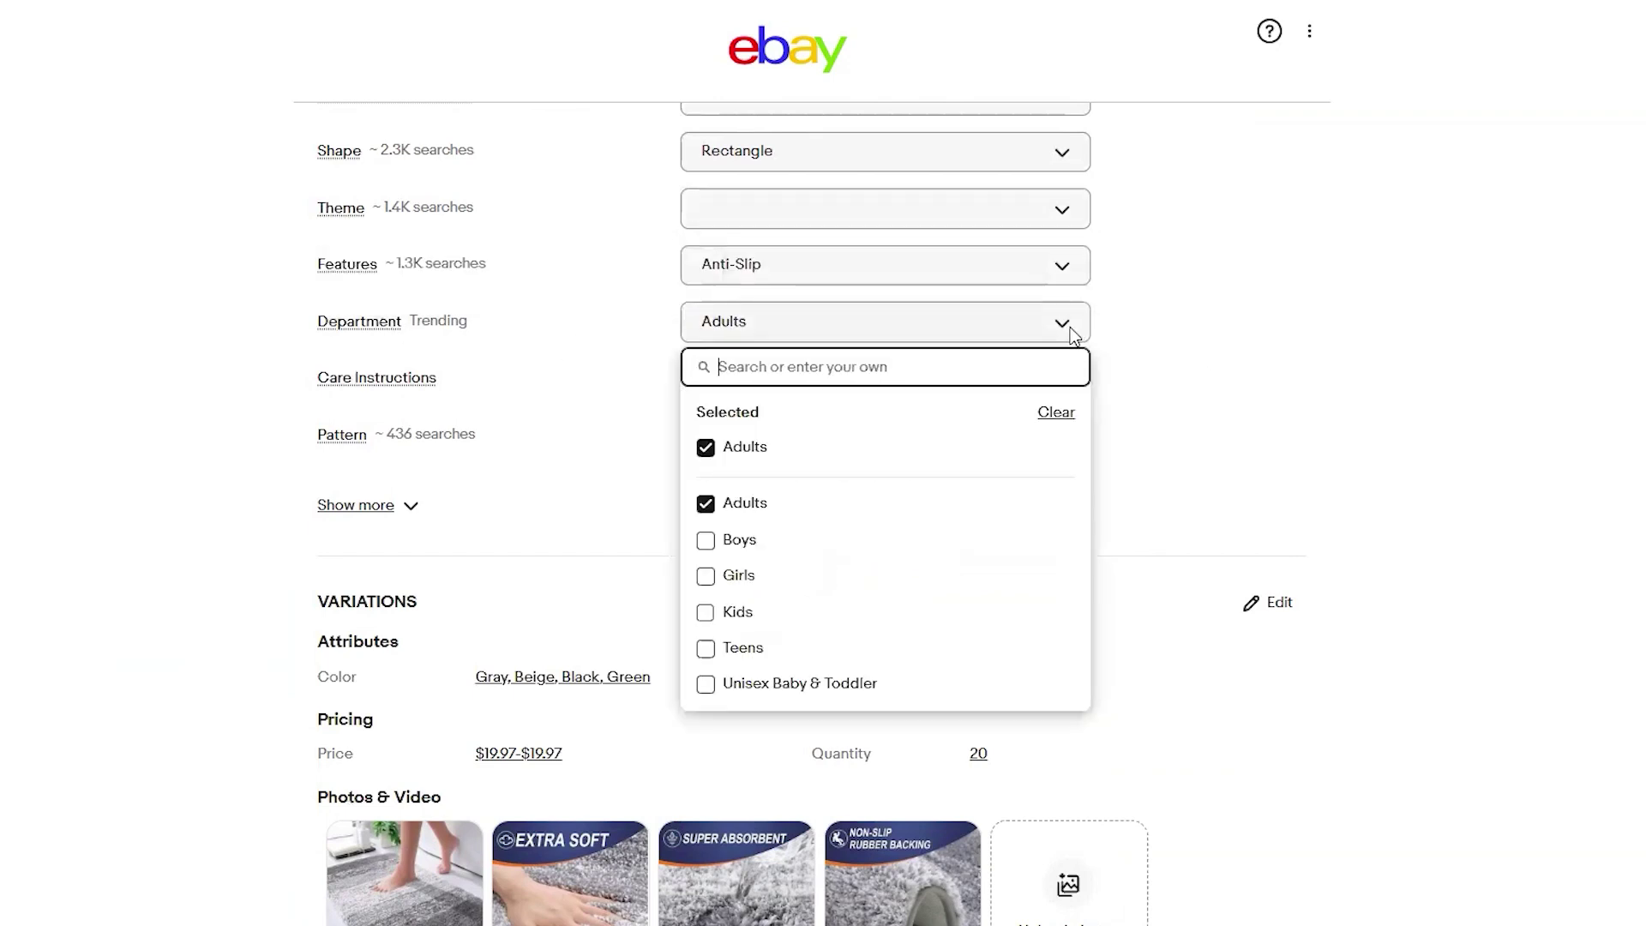
pyautogui.click(708, 543)
pyautogui.click(709, 577)
pyautogui.click(708, 614)
pyautogui.click(708, 650)
pyautogui.click(708, 686)
pyautogui.click(1372, 325)
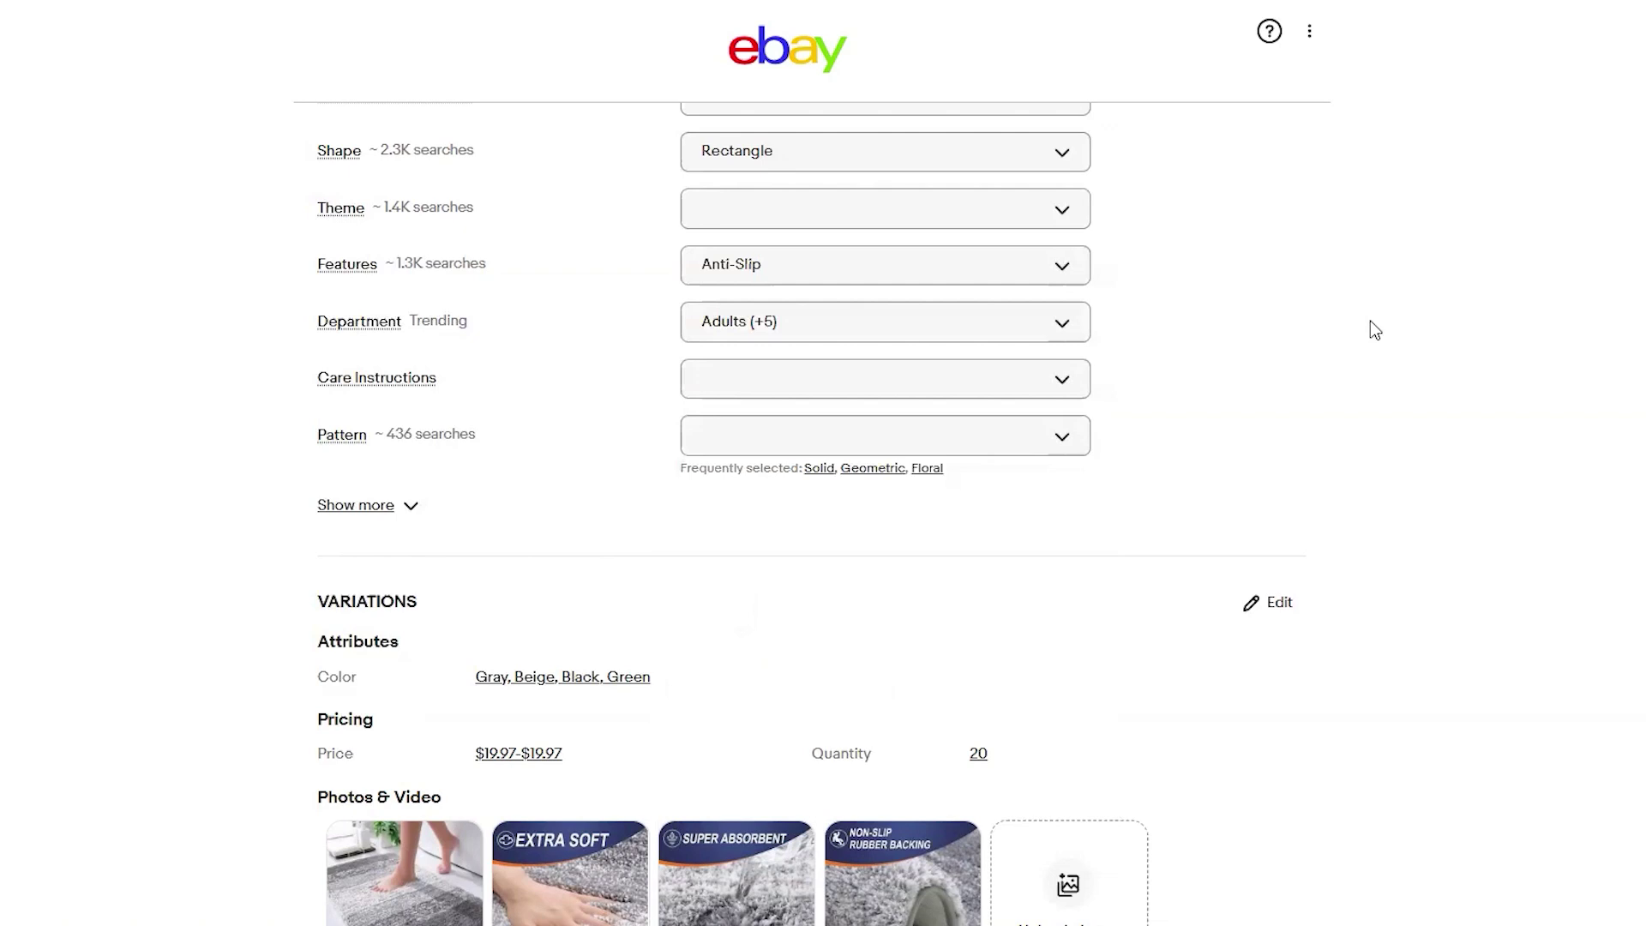
pyautogui.click(1065, 378)
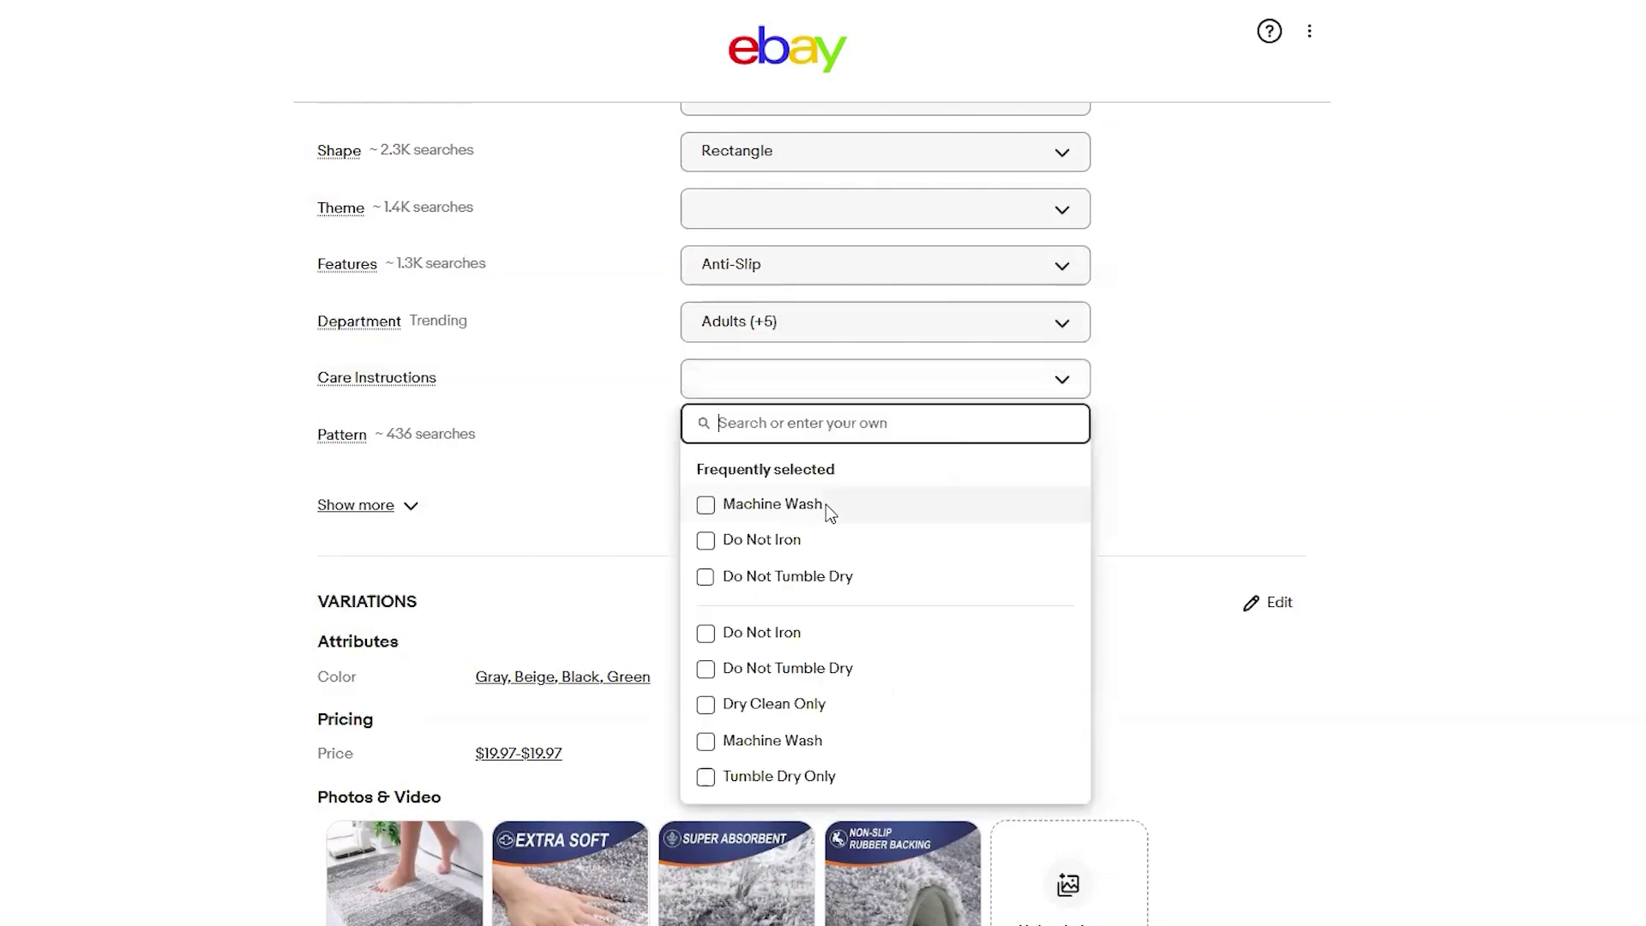
pyautogui.click(705, 505)
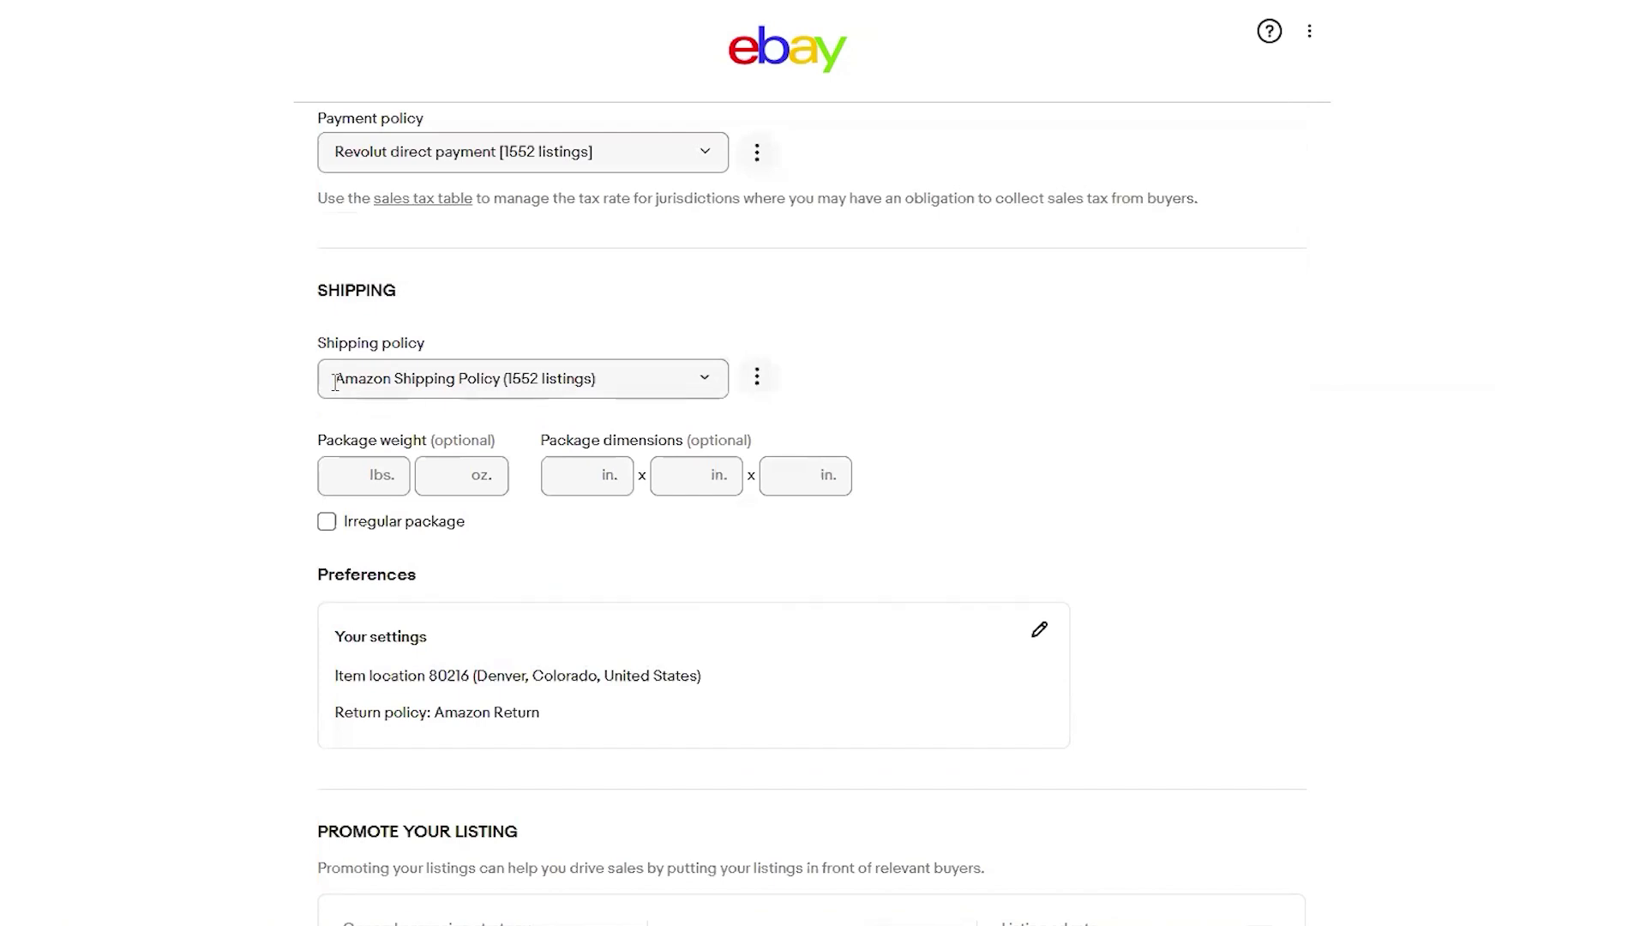
# Keep Amazon Shipping Policy as the listing's shipping policy
pyautogui.moveTo(324, 348); pyautogui.dragTo(469, 347)
pyautogui.click(476, 344)
pyautogui.scroll(1, 709, 382)
pyautogui.click(709, 419)
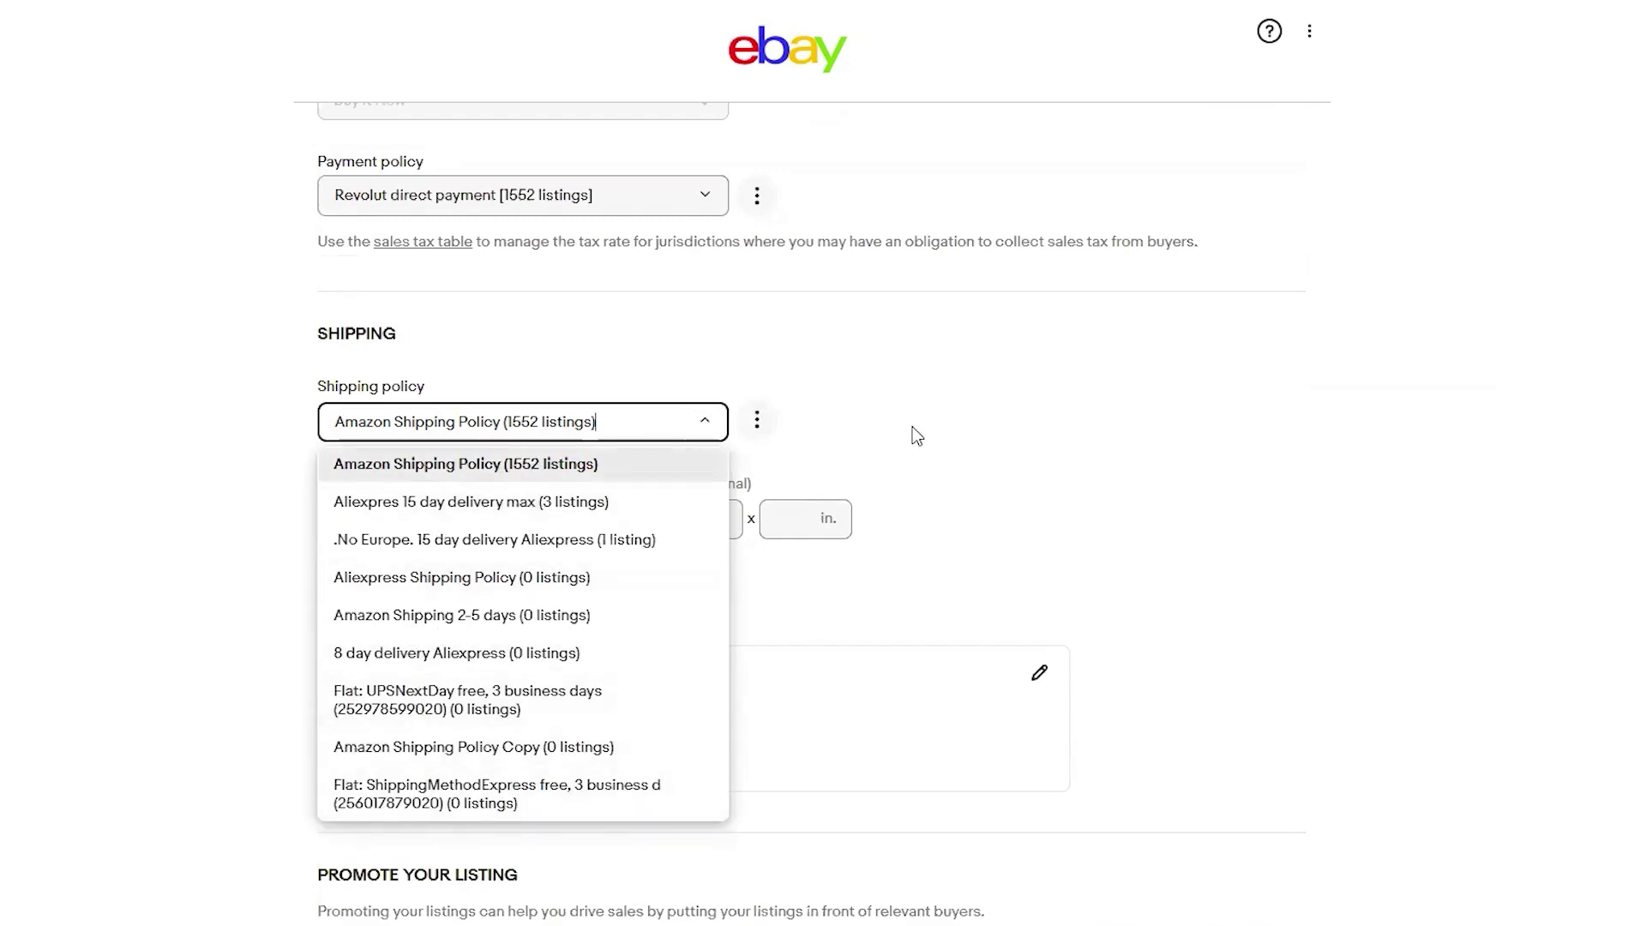
pyautogui.click(584, 471)
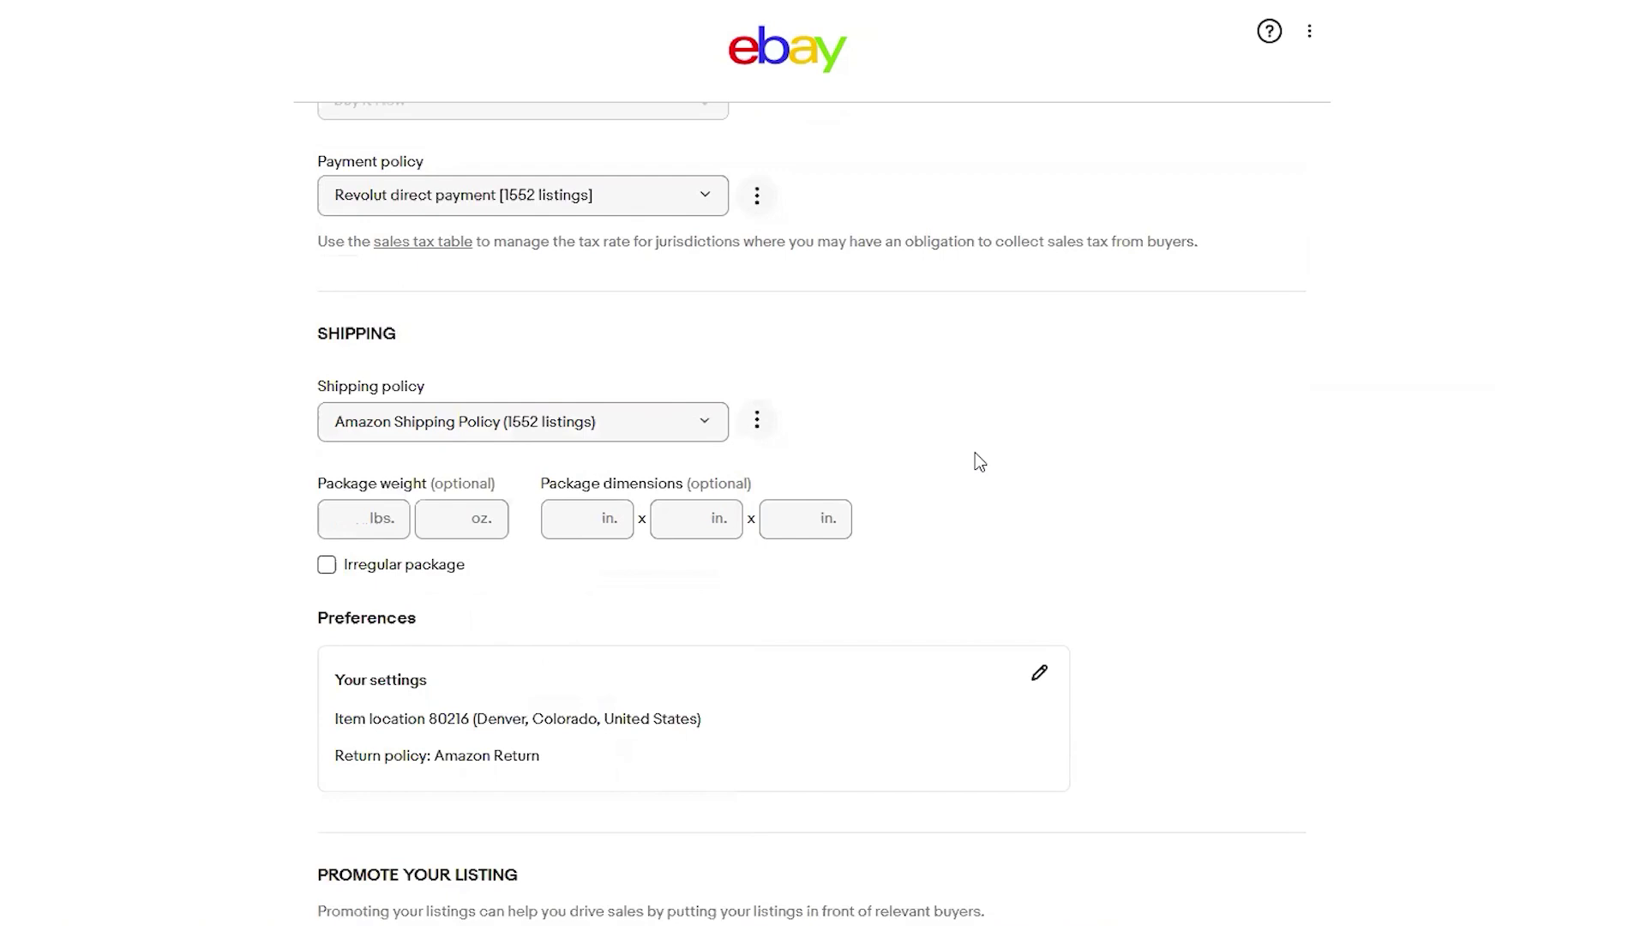
# Bring up the item location and return policy settings under Preferences
pyautogui.scroll(-3, 980, 461)
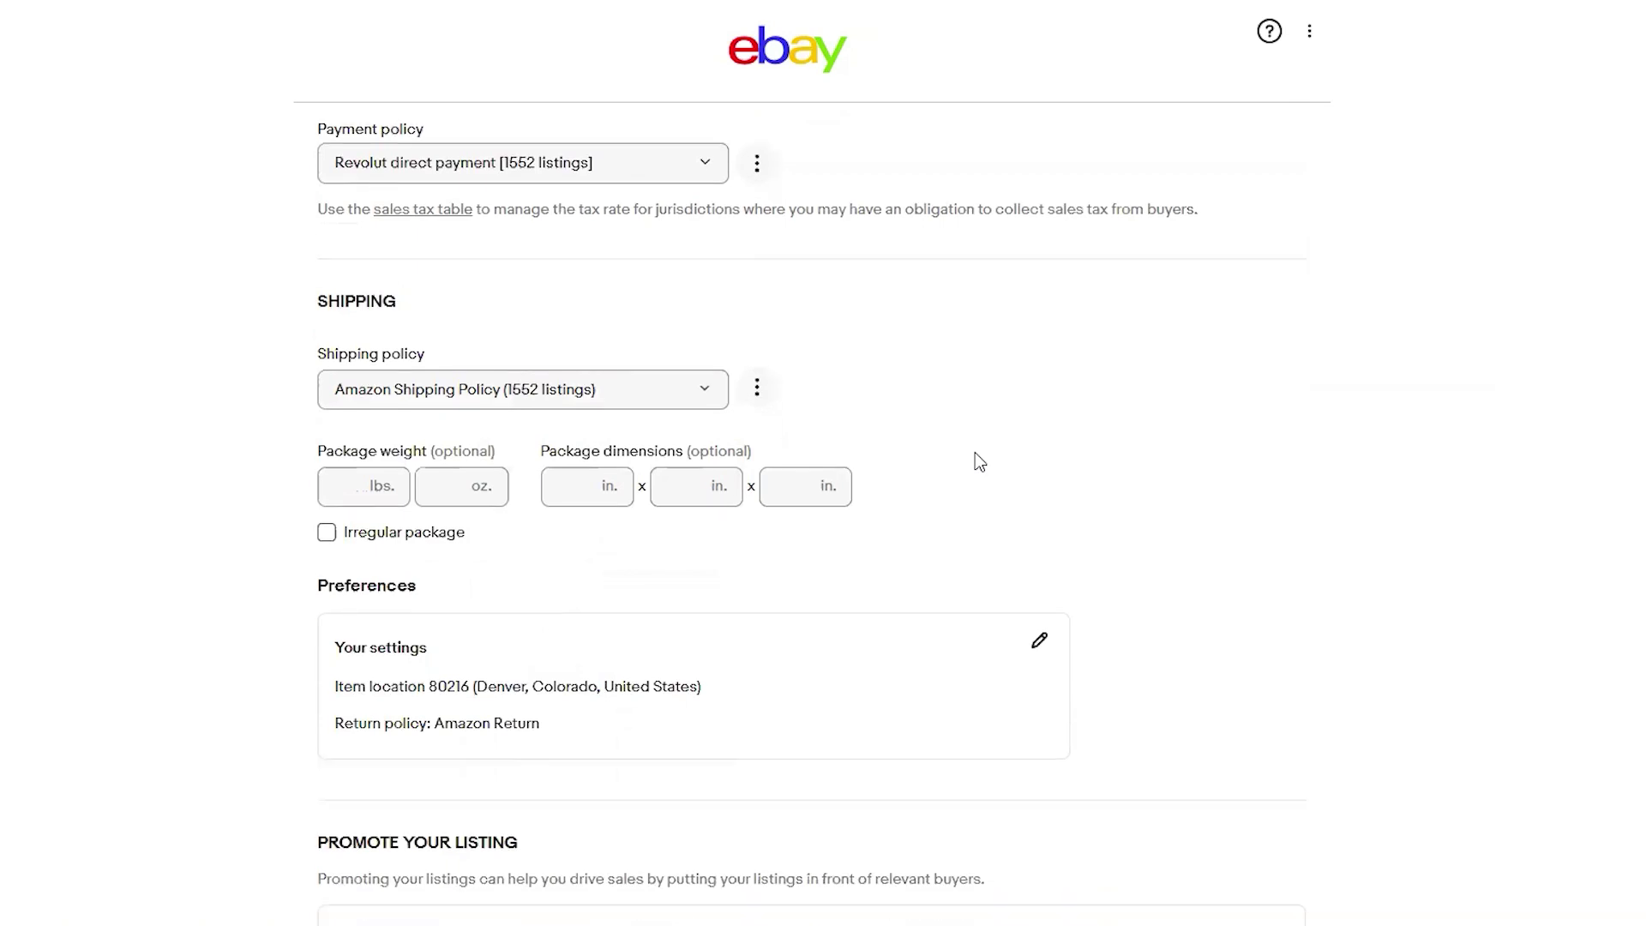
pyautogui.moveTo(319, 483); pyautogui.dragTo(456, 494)
pyautogui.click(456, 485)
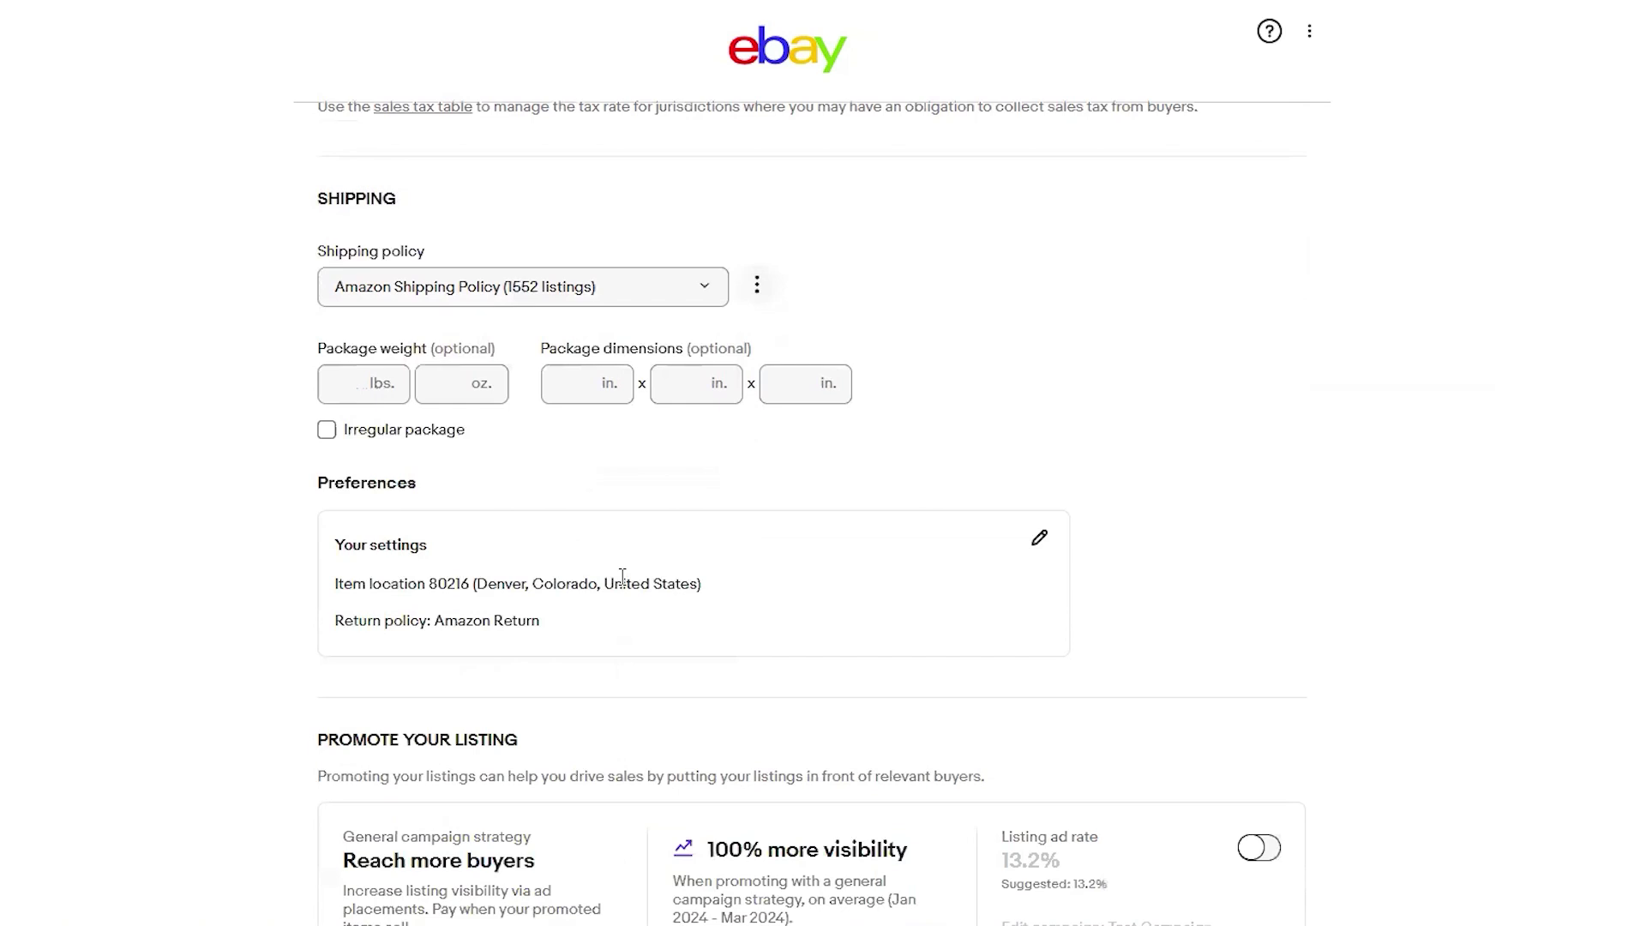
pyautogui.click(1034, 540)
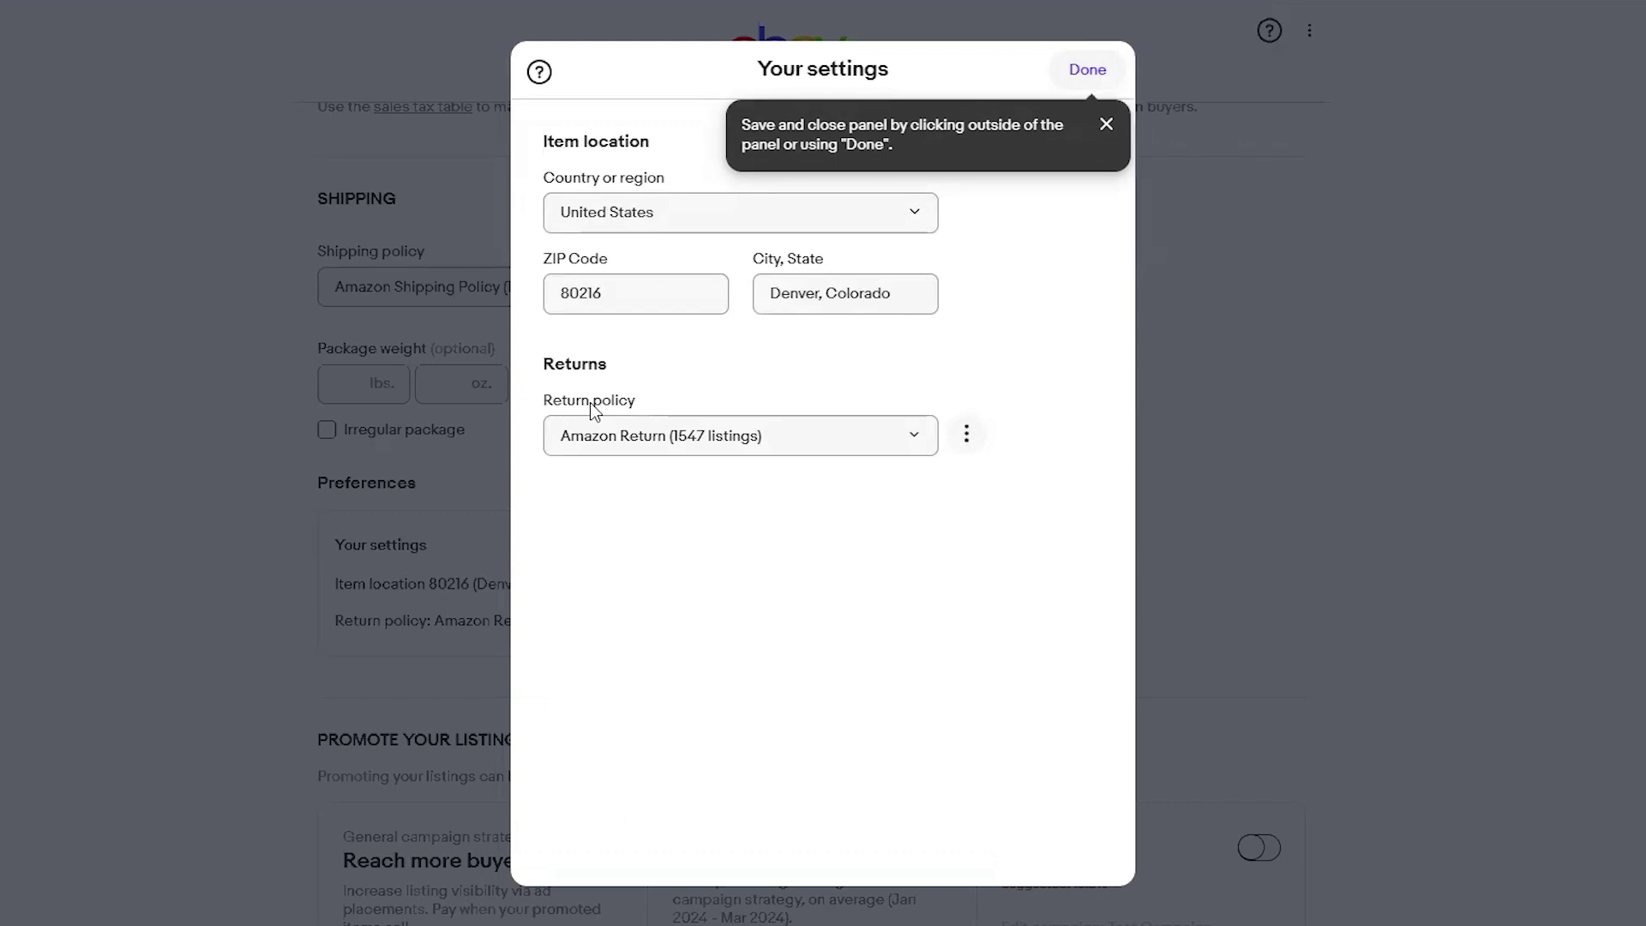
# Choose Amazon Return as the return policy and confirm with Done
pyautogui.click(908, 436)
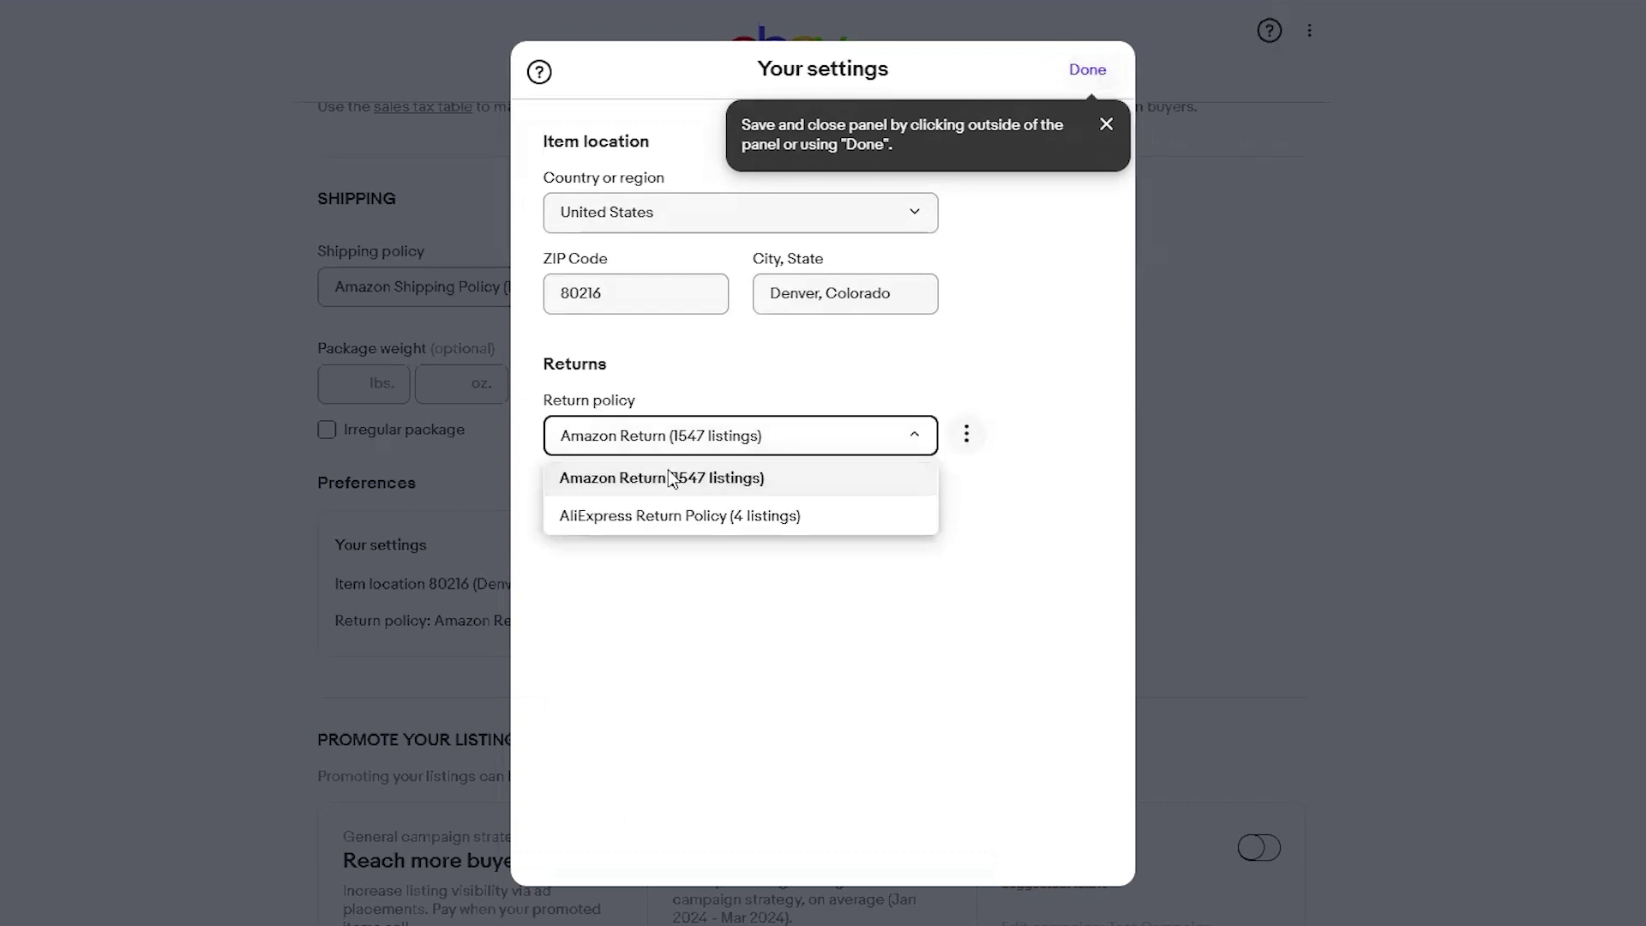
pyautogui.click(728, 480)
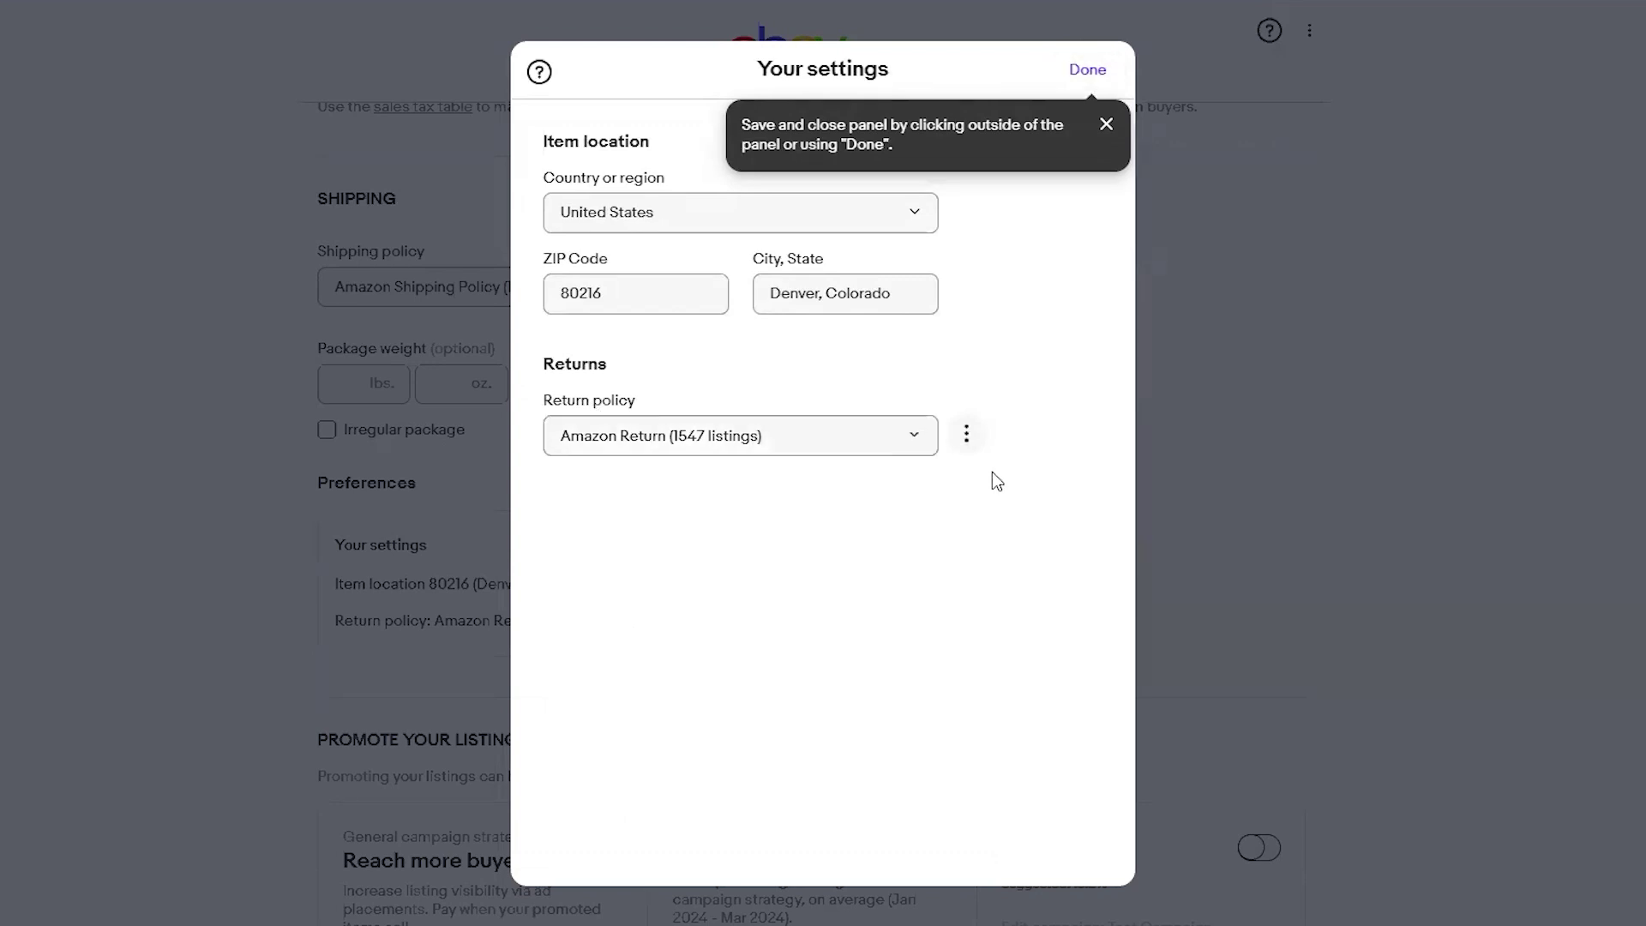
pyautogui.click(1087, 70)
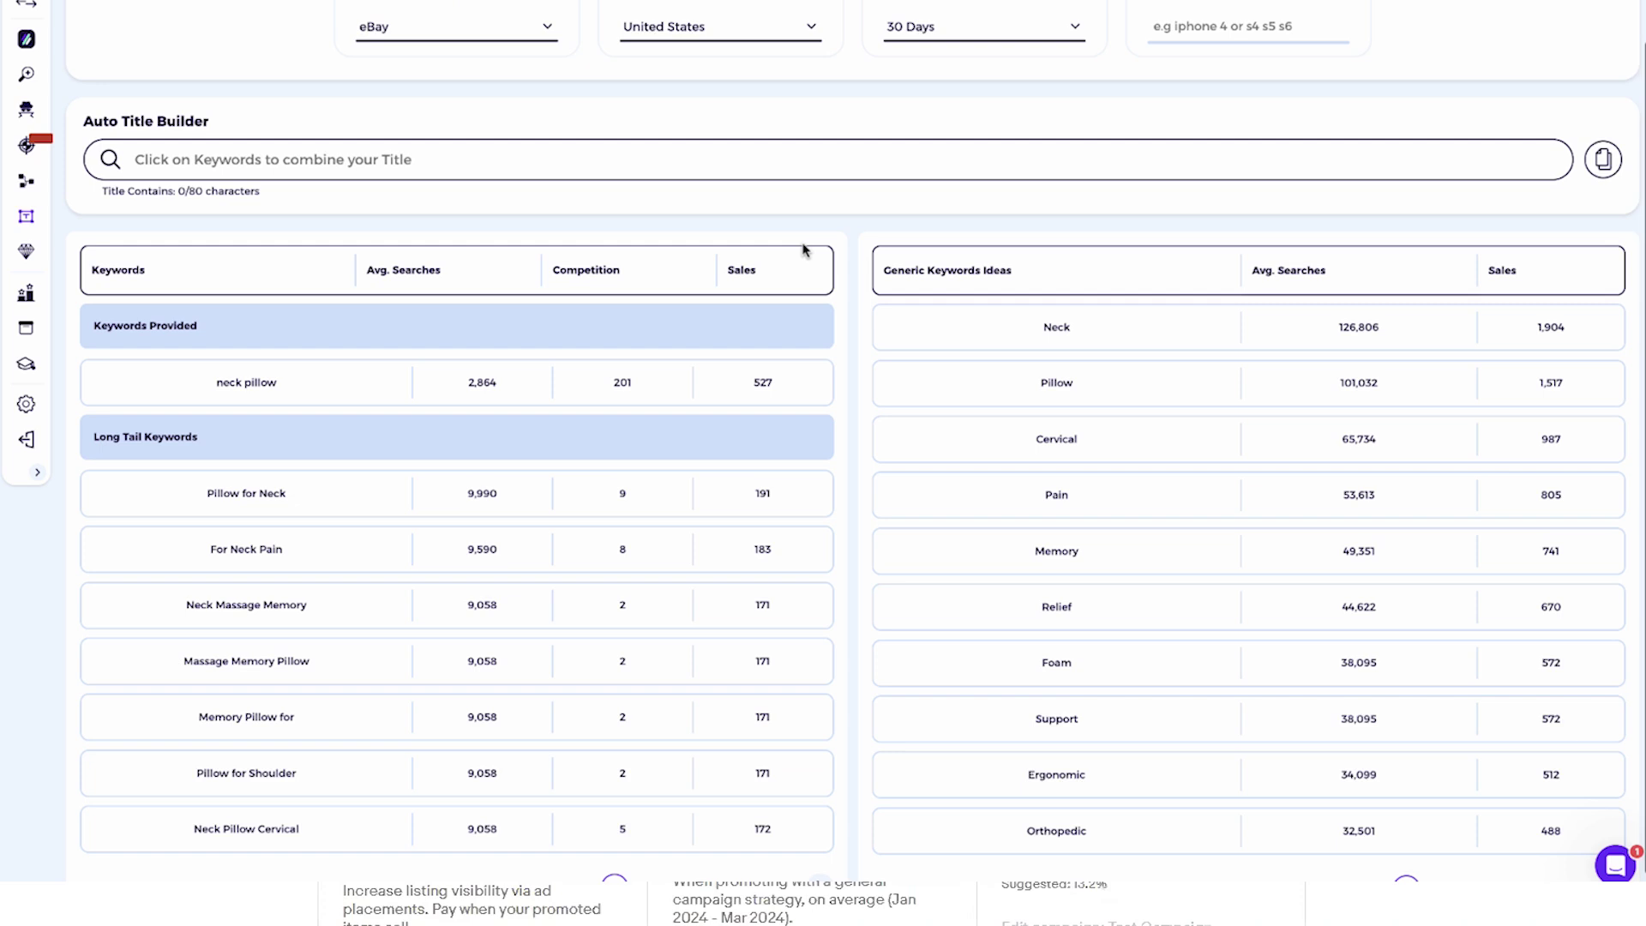
# Rebuild the title from Pillow for Neck plus Memory, Foam, Pain, Relief, Orthopedic and Support
pyautogui.click(250, 503)
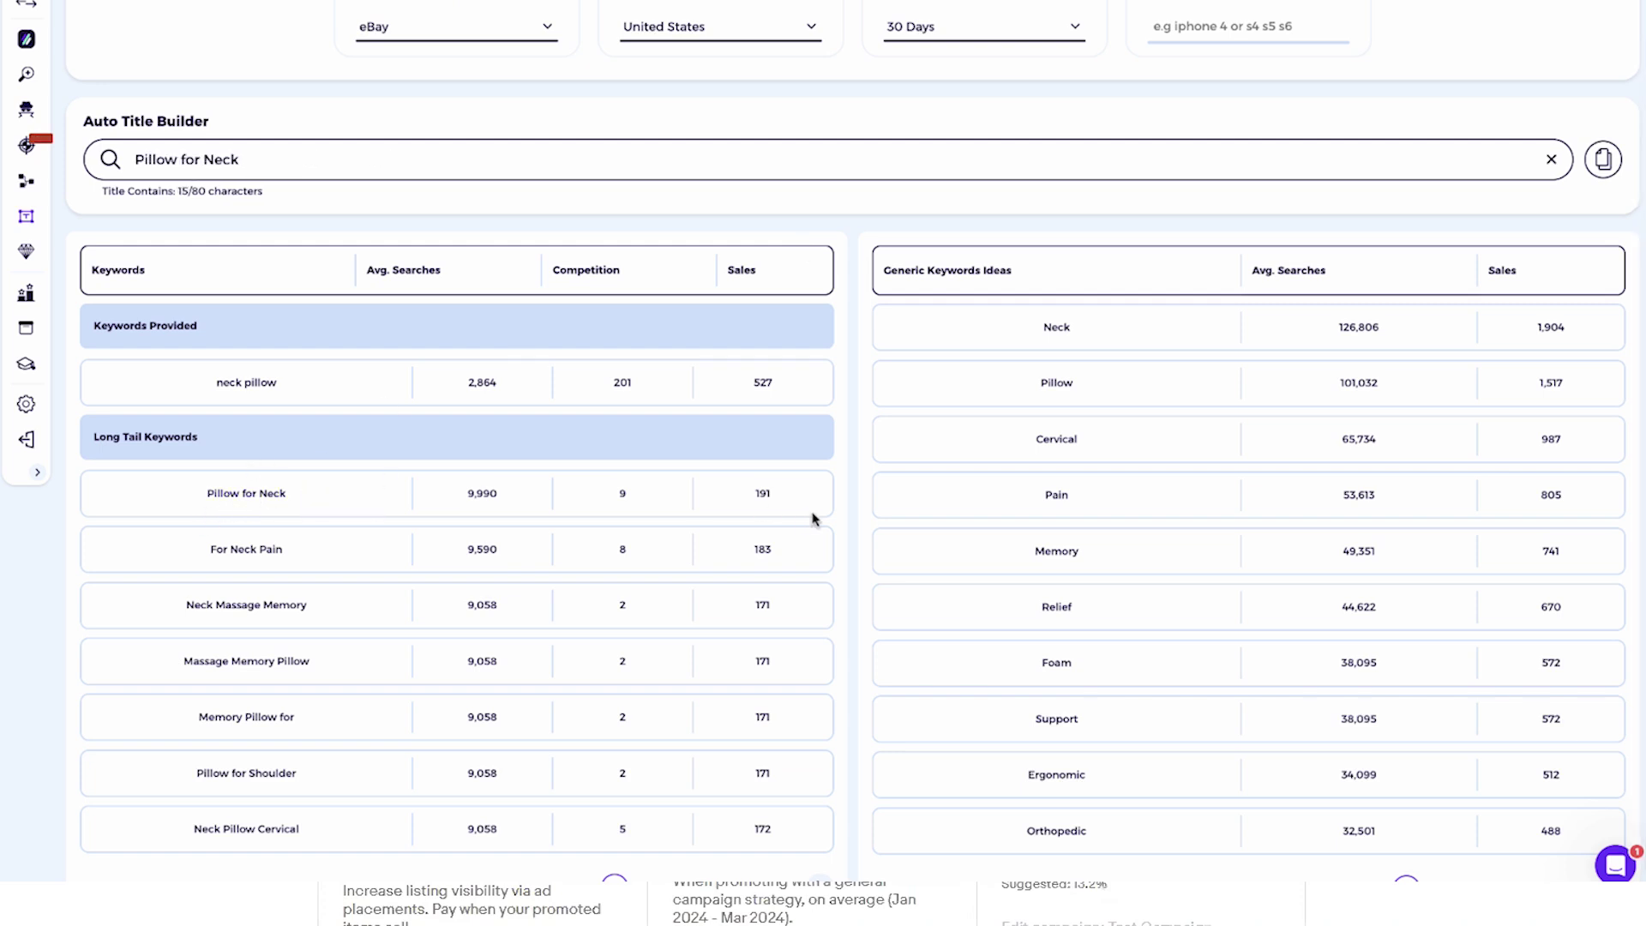
pyautogui.click(1056, 553)
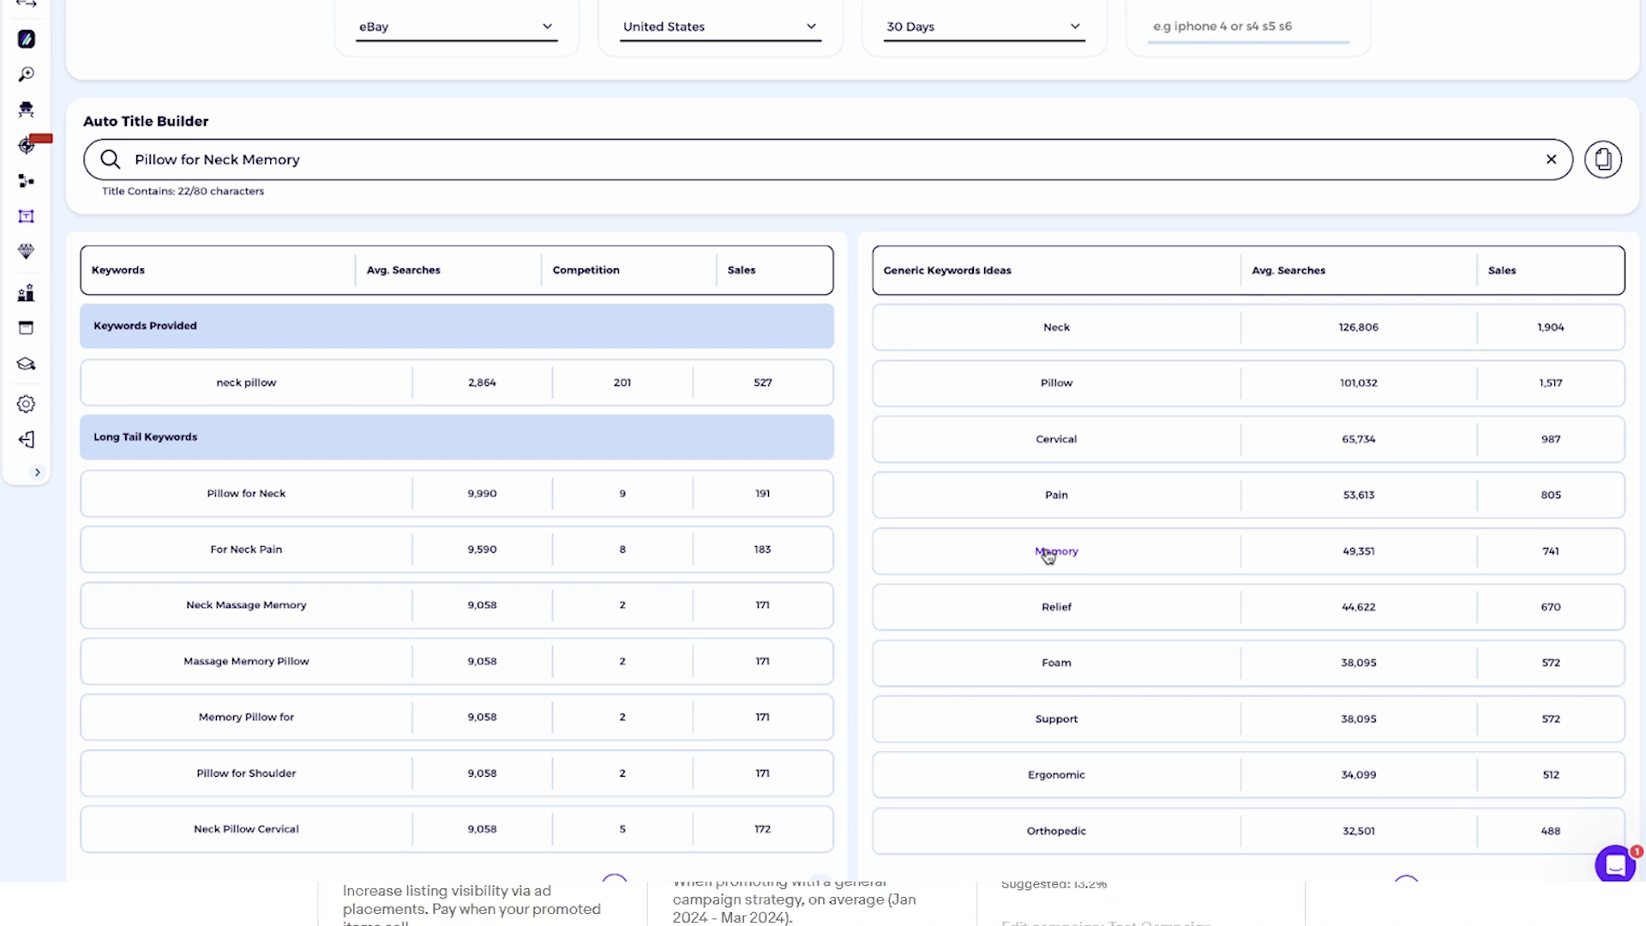
pyautogui.click(1053, 662)
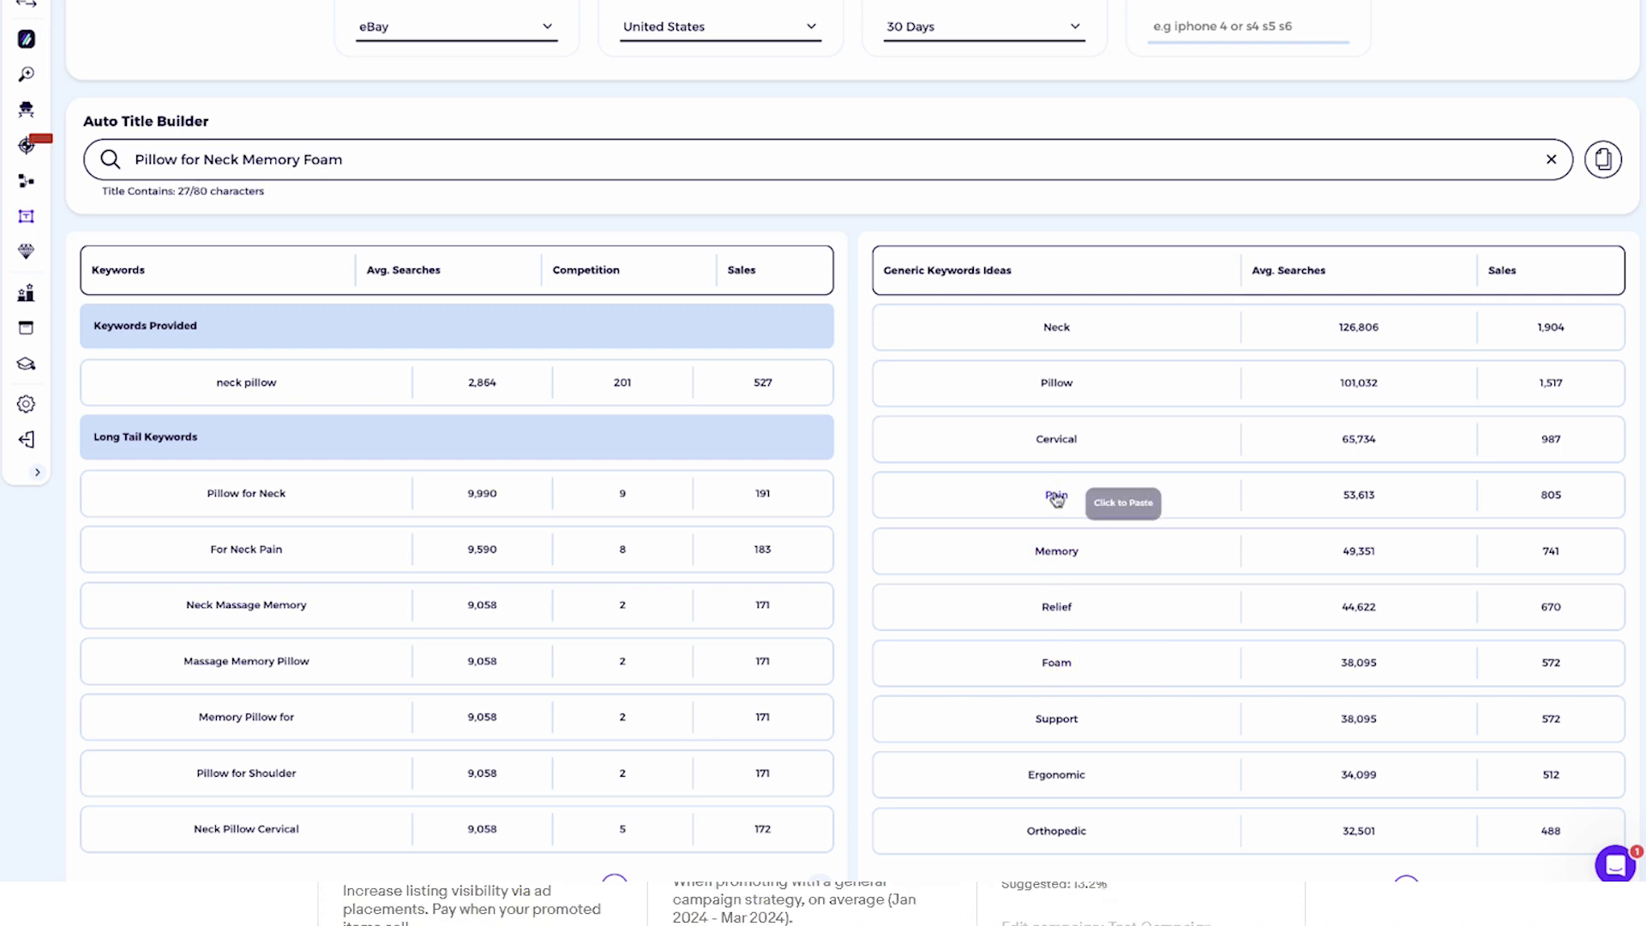
pyautogui.click(1057, 495)
pyautogui.click(1057, 609)
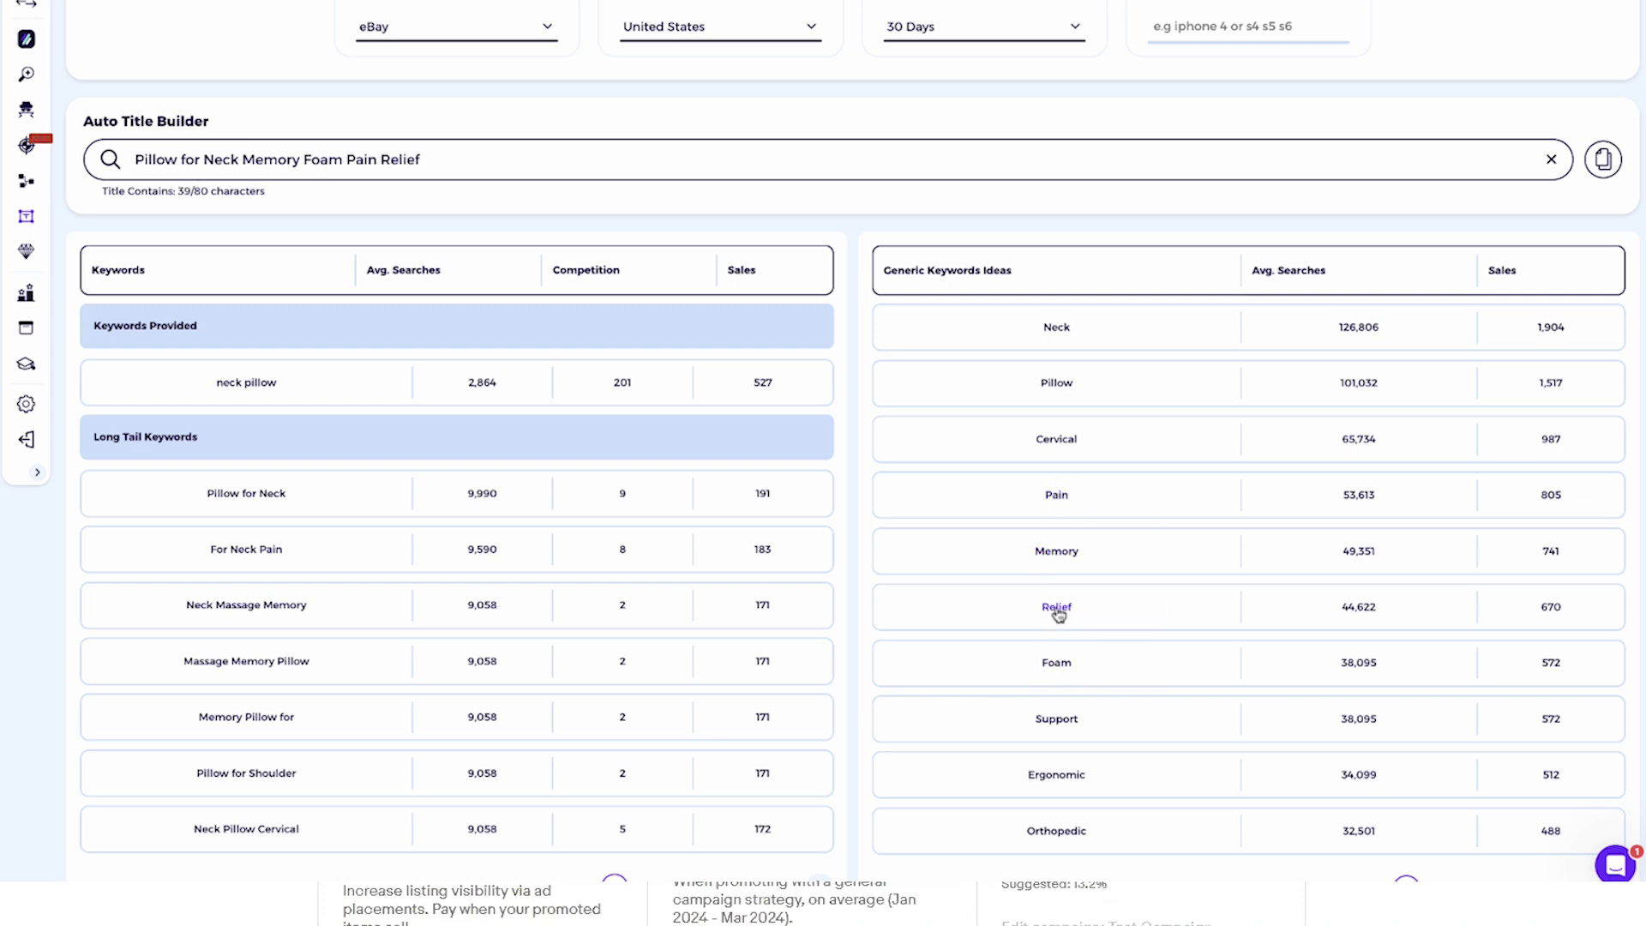
pyautogui.click(1056, 833)
pyautogui.click(1059, 722)
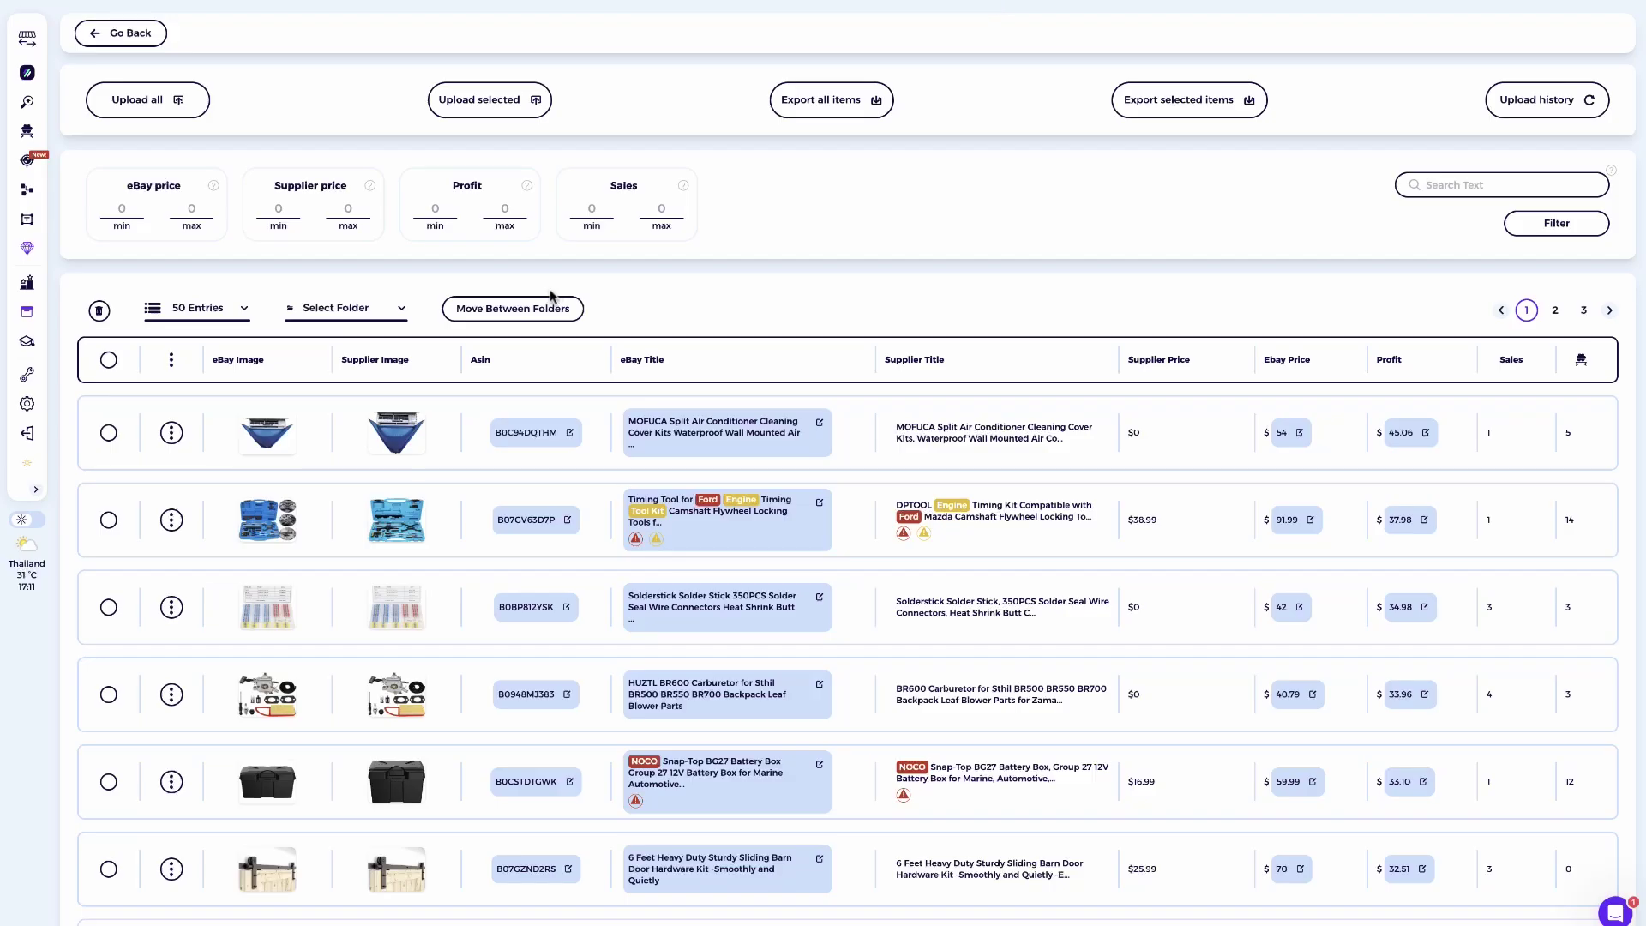
# Browse the ZIK folder's products table to the 15-Piece Extra Long Torx Bit Socket Set row
pyautogui.moveTo(392, 433)
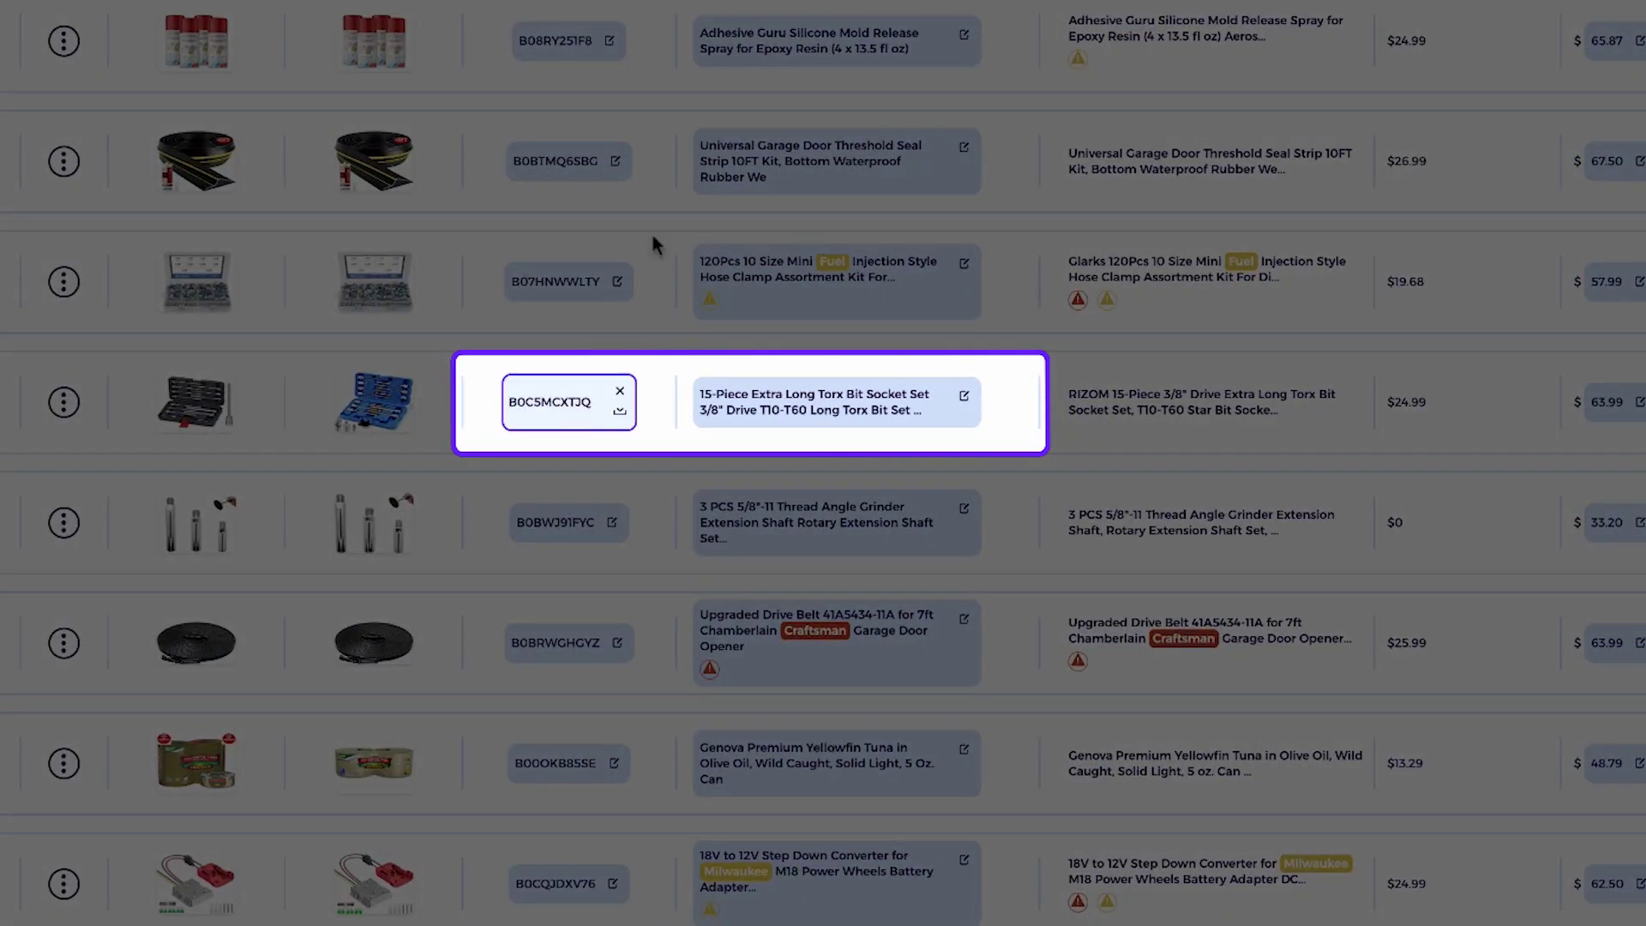
# Open the Torx bit socket set's eBay title for editing and select its whole text
pyautogui.click(790, 411)
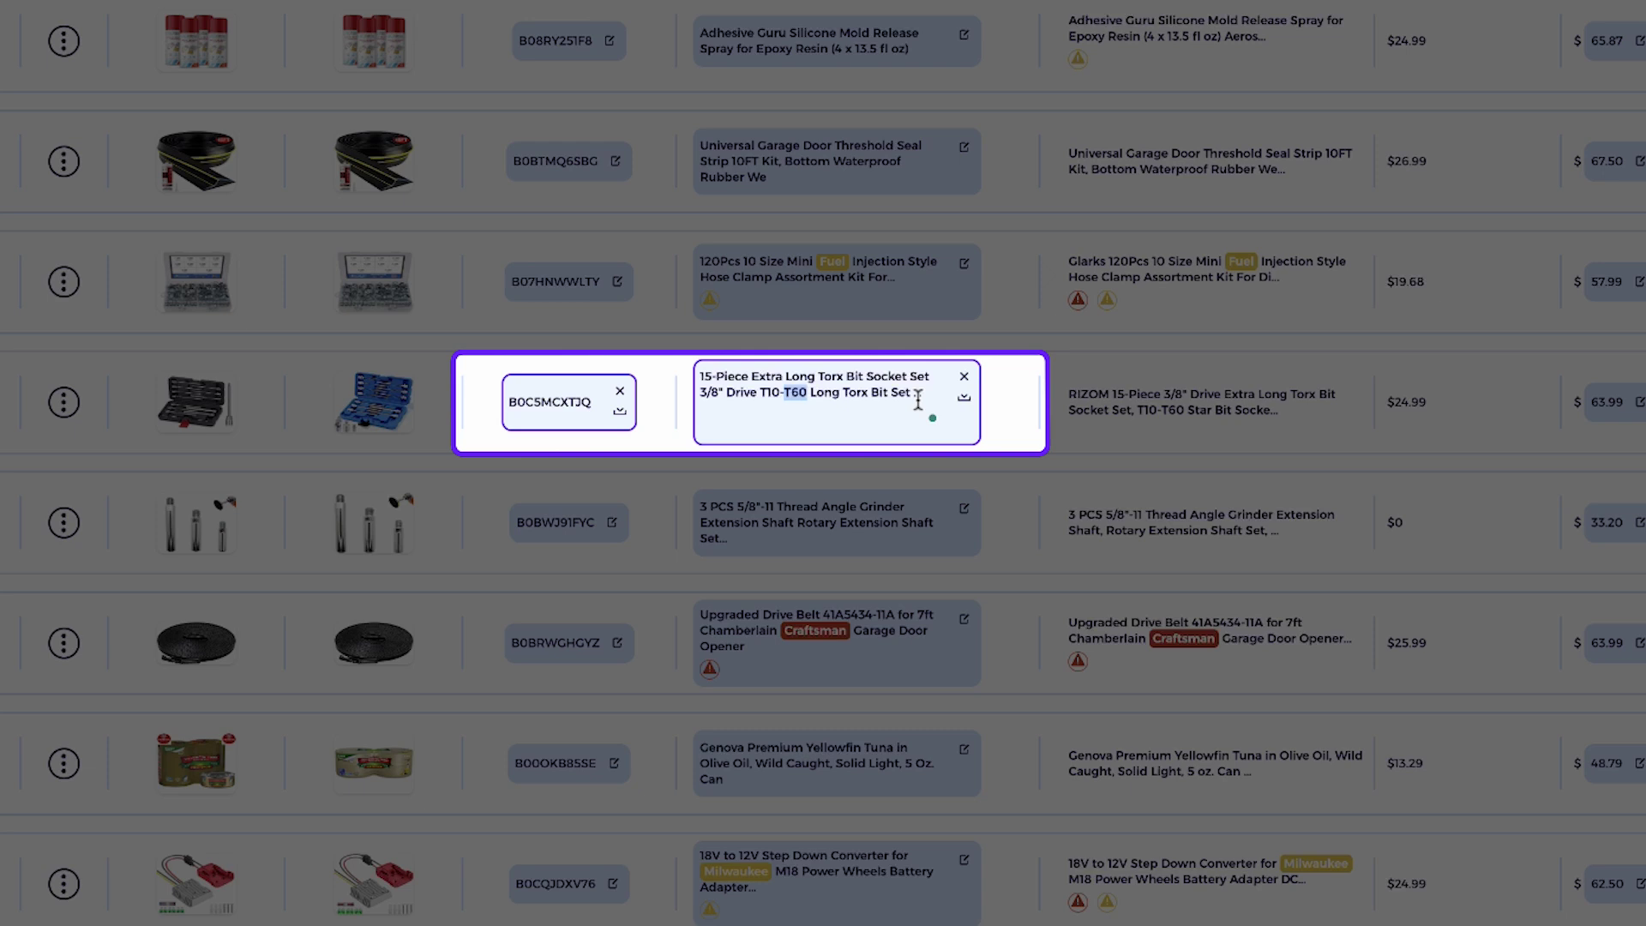
pyautogui.moveTo(928, 400); pyautogui.dragTo(696, 329)
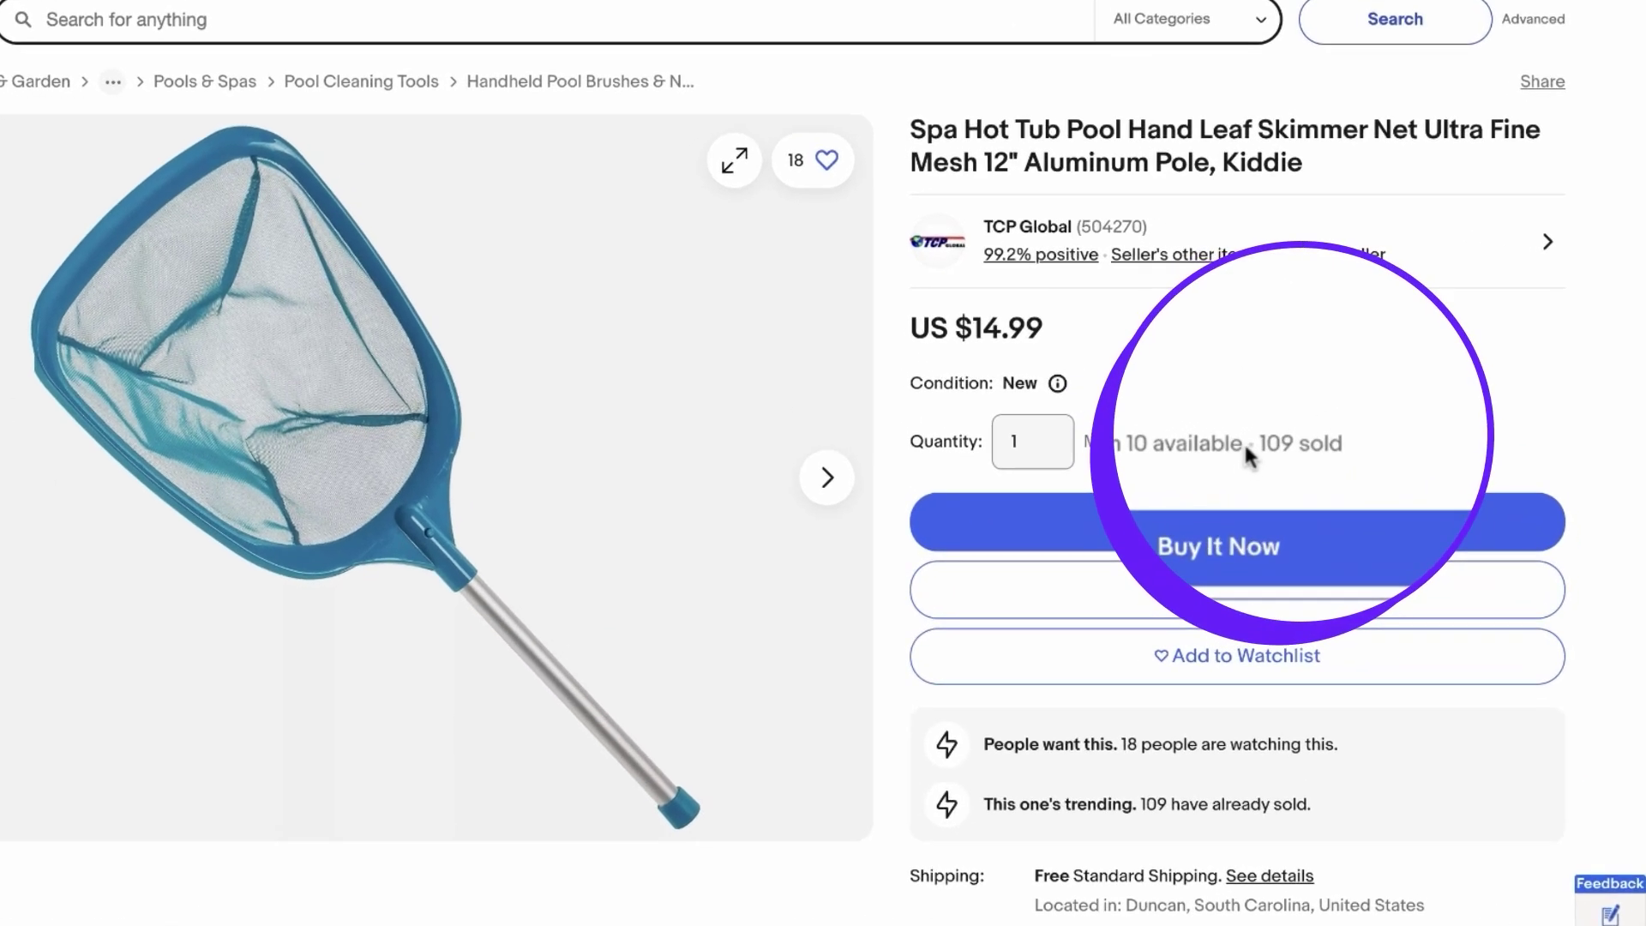
pyautogui.moveTo(1256, 442); pyautogui.dragTo(1382, 456)
pyautogui.click(1305, 431)
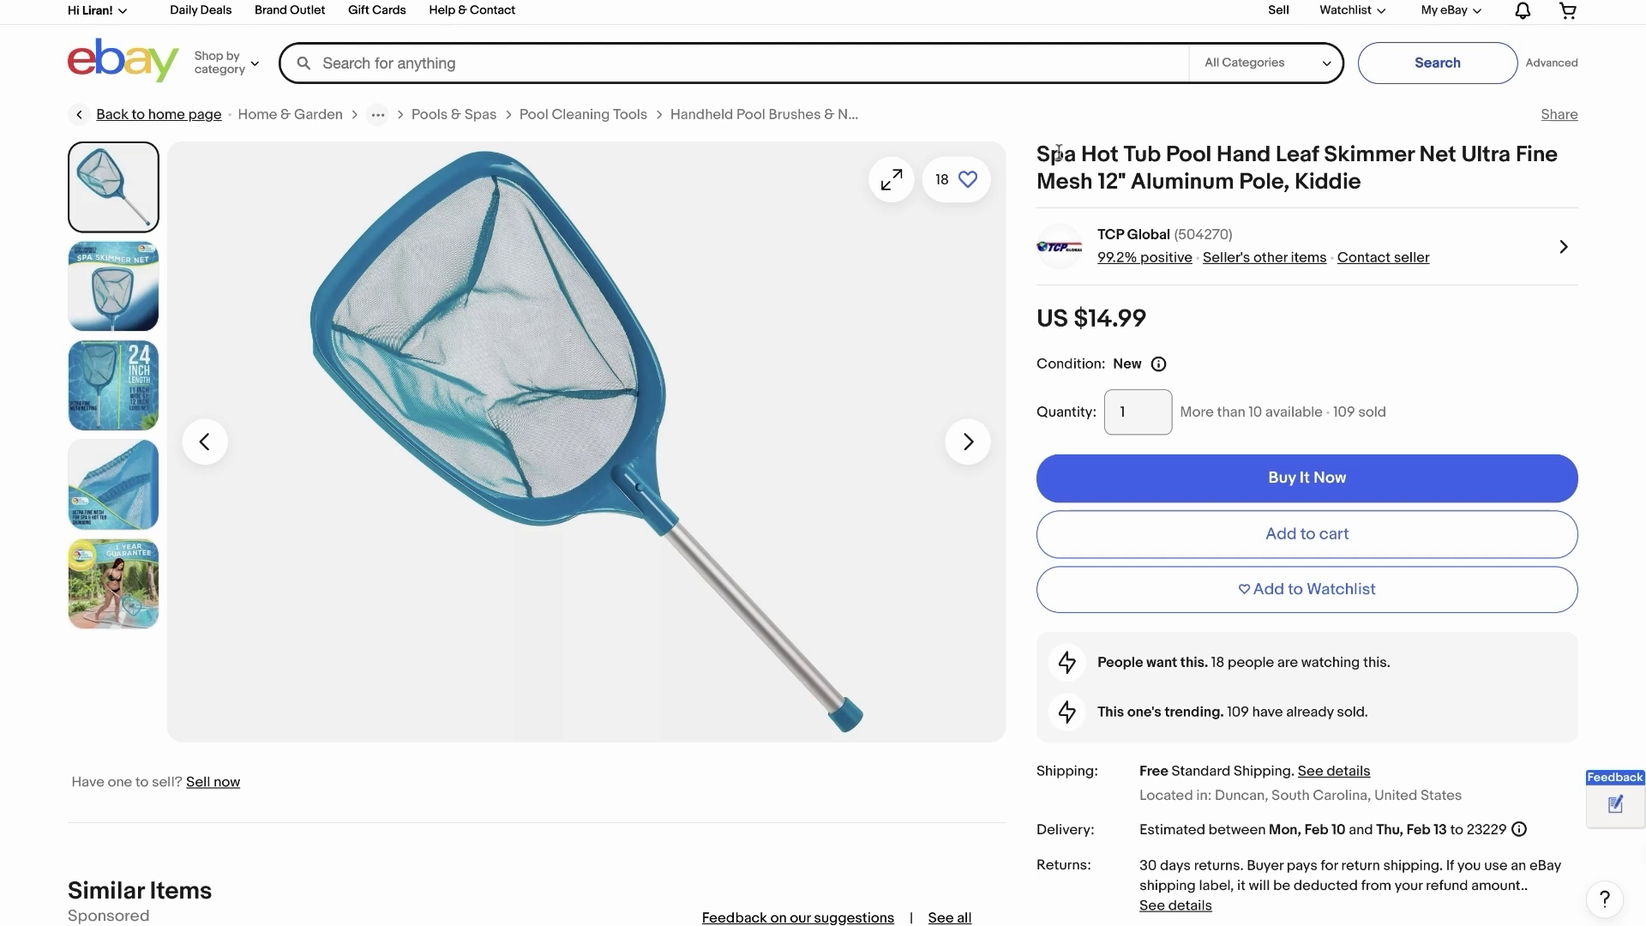
pyautogui.moveTo(1362, 183); pyautogui.dragTo(1034, 163)
pyautogui.moveTo(1272, 317); pyautogui.dragTo(1027, 319)
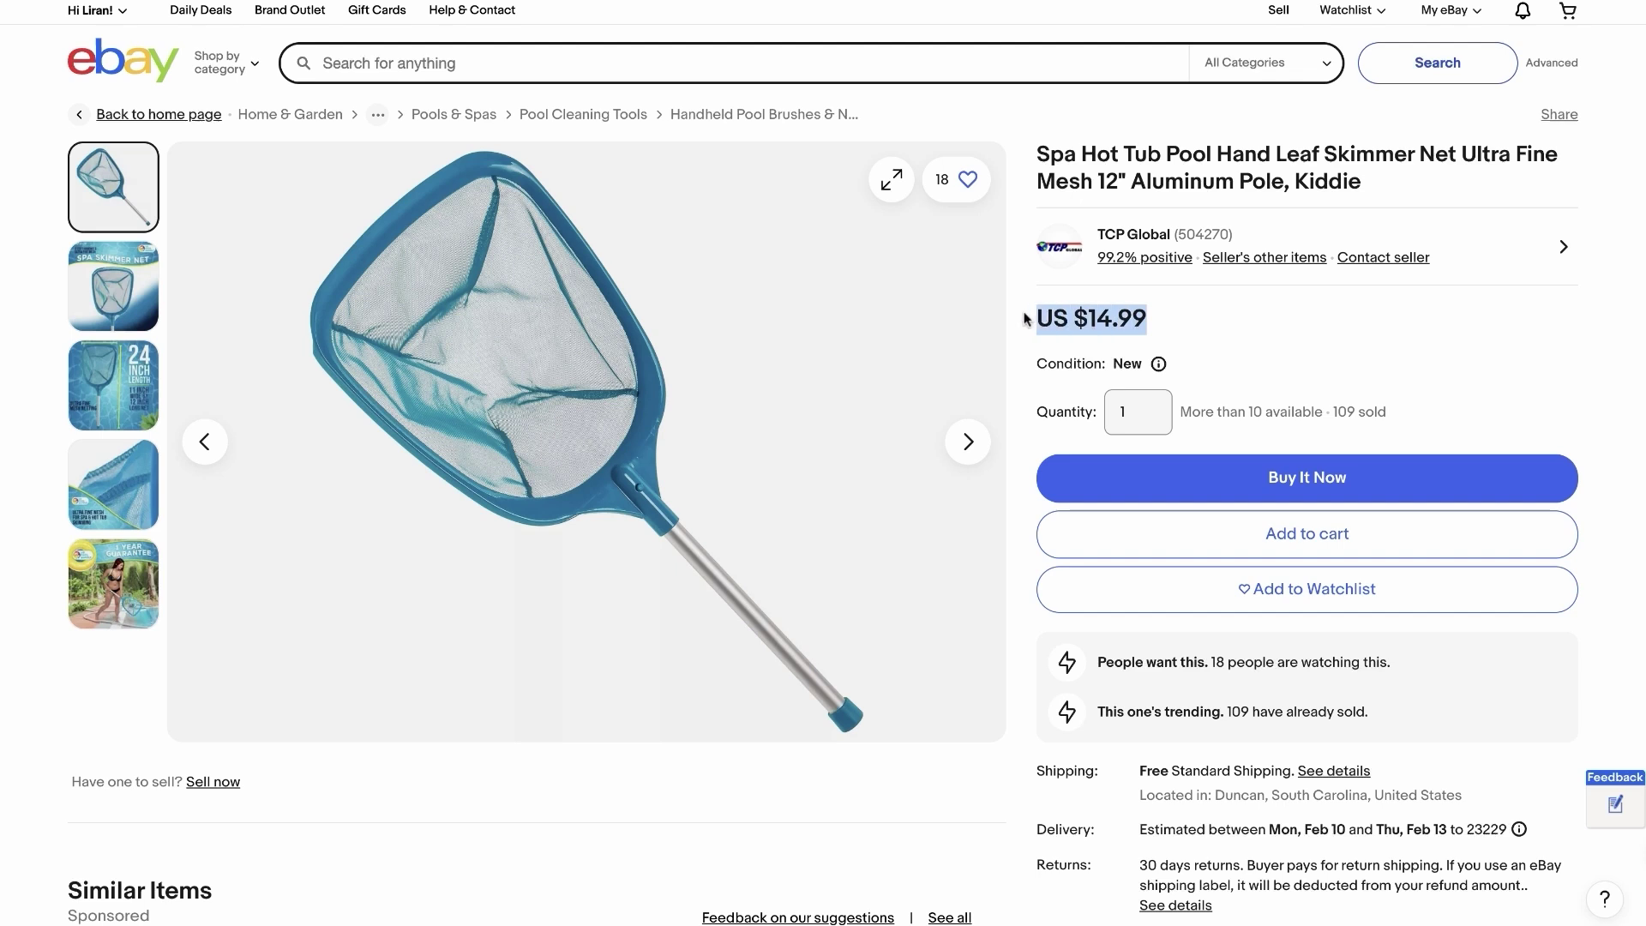
pyautogui.click(1030, 319)
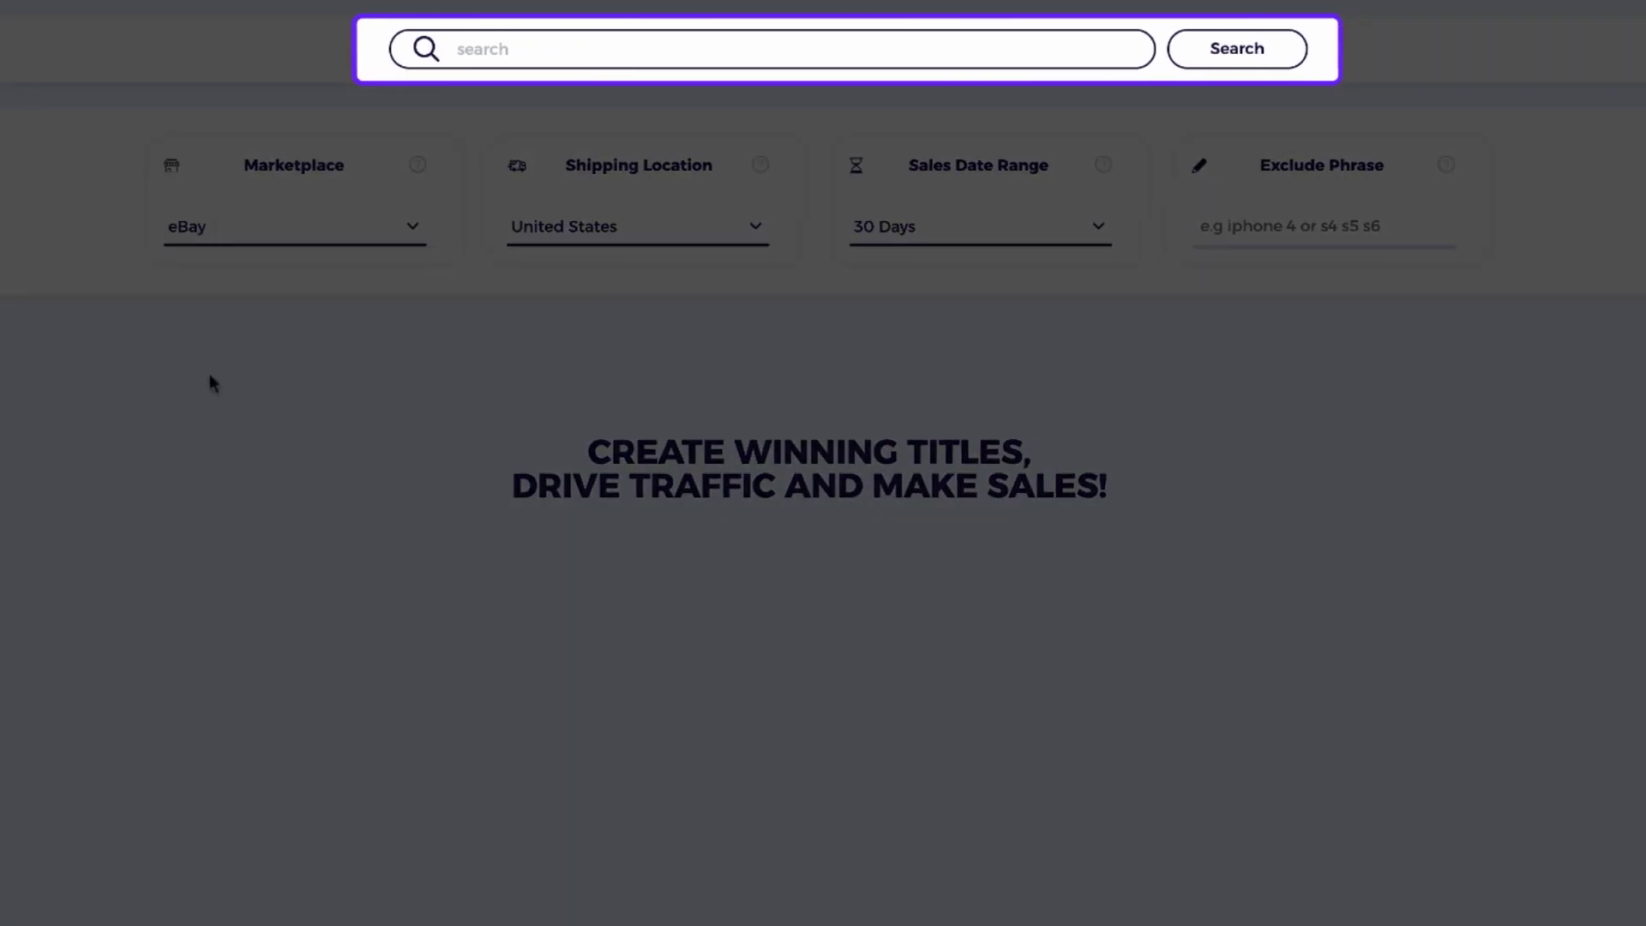
# Enter 'Pool Leaf Skimmer' with shipping location United States and a 30 Days sales range
pyautogui.write('Pool L')
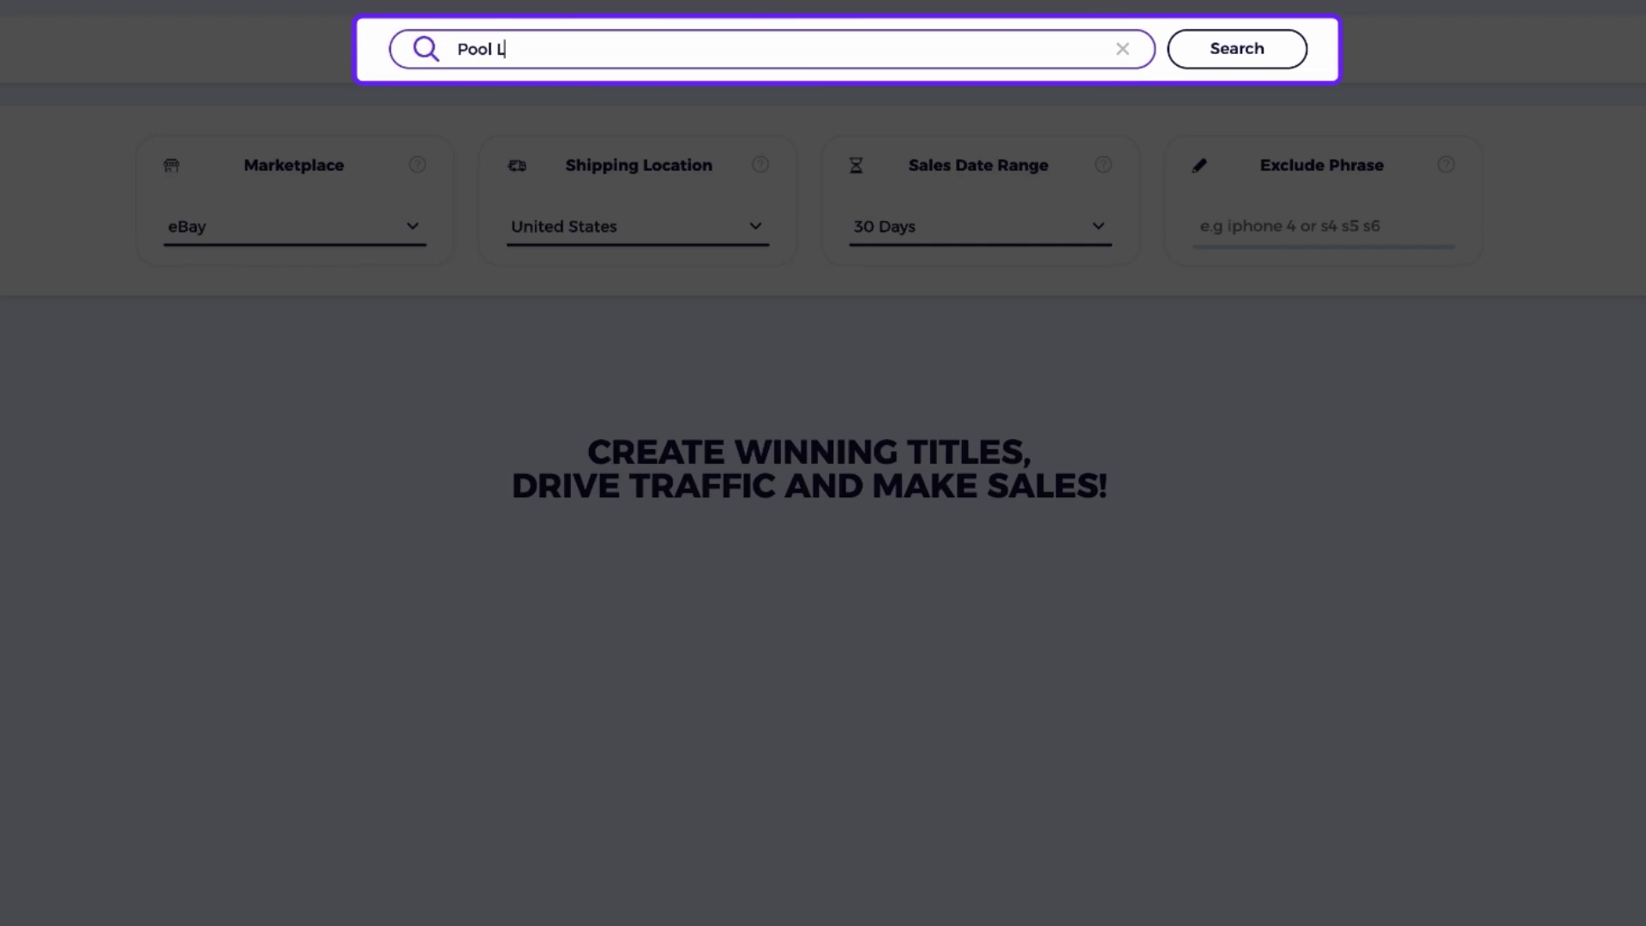
pyautogui.write('eaf Skimmer')
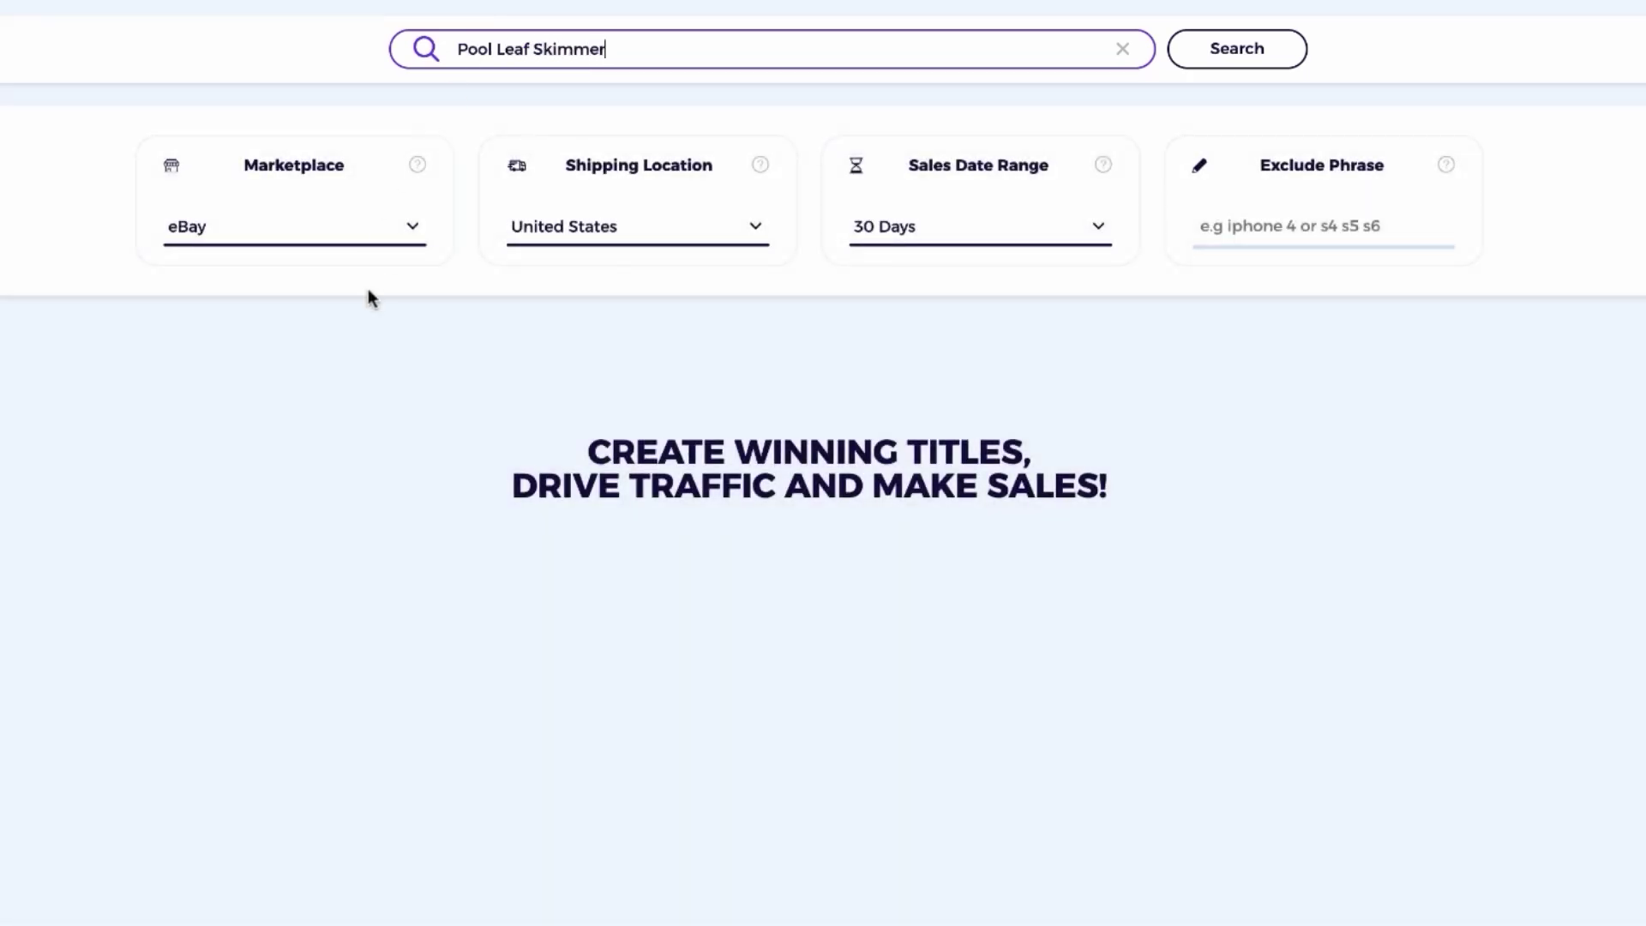
pyautogui.click(374, 333)
pyautogui.click(600, 228)
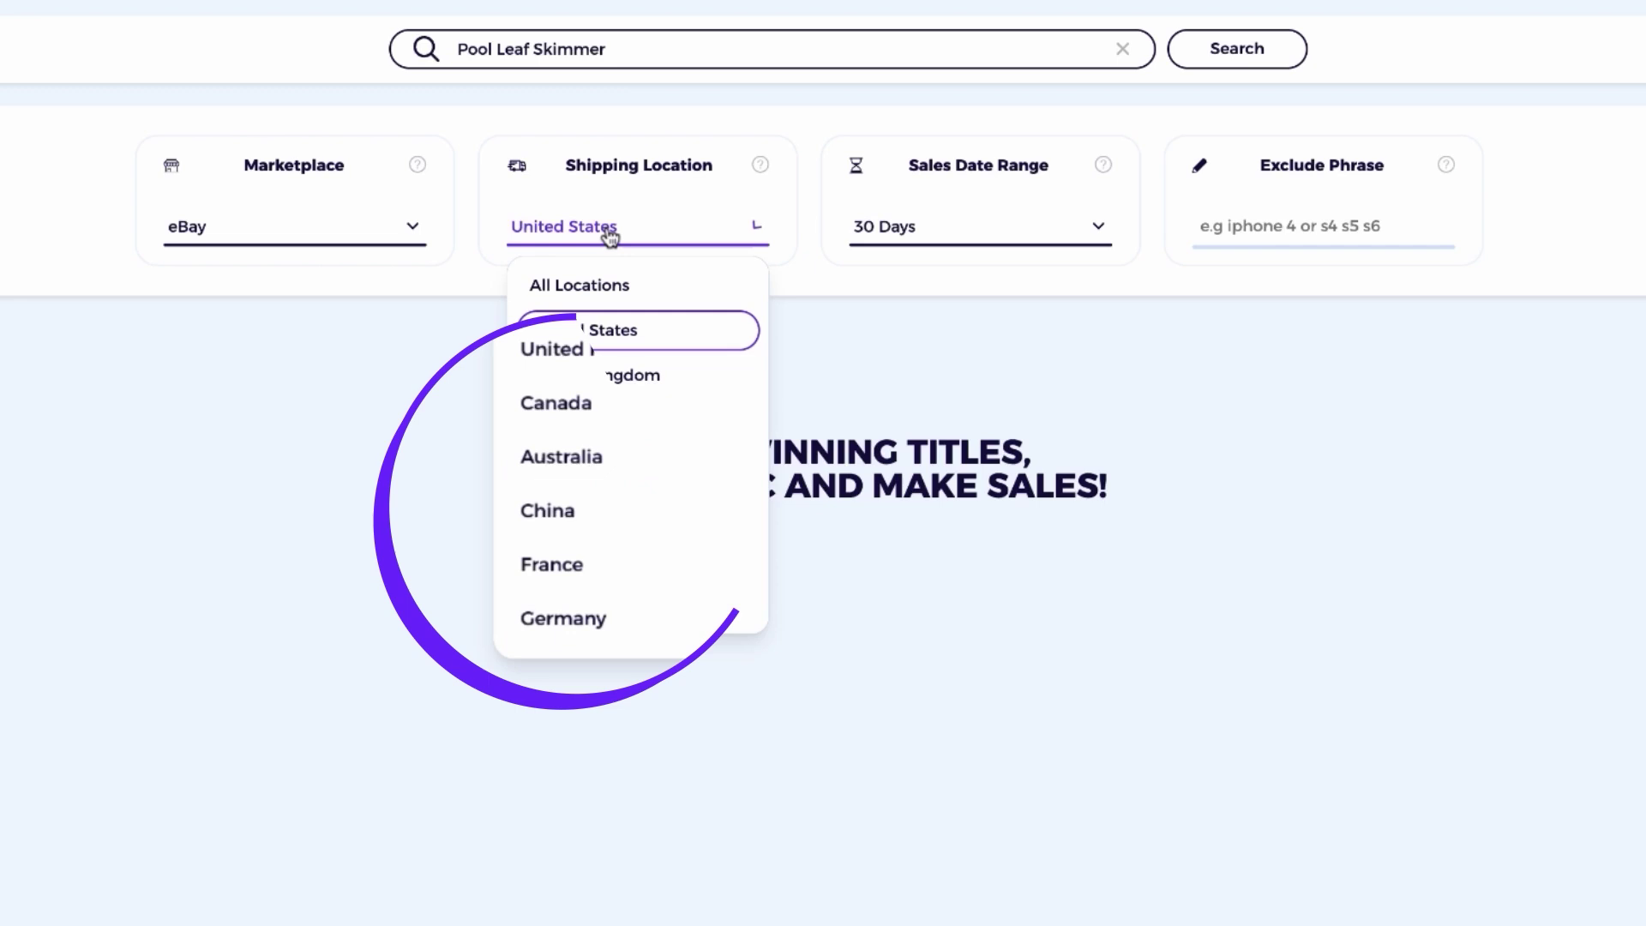
pyautogui.click(586, 512)
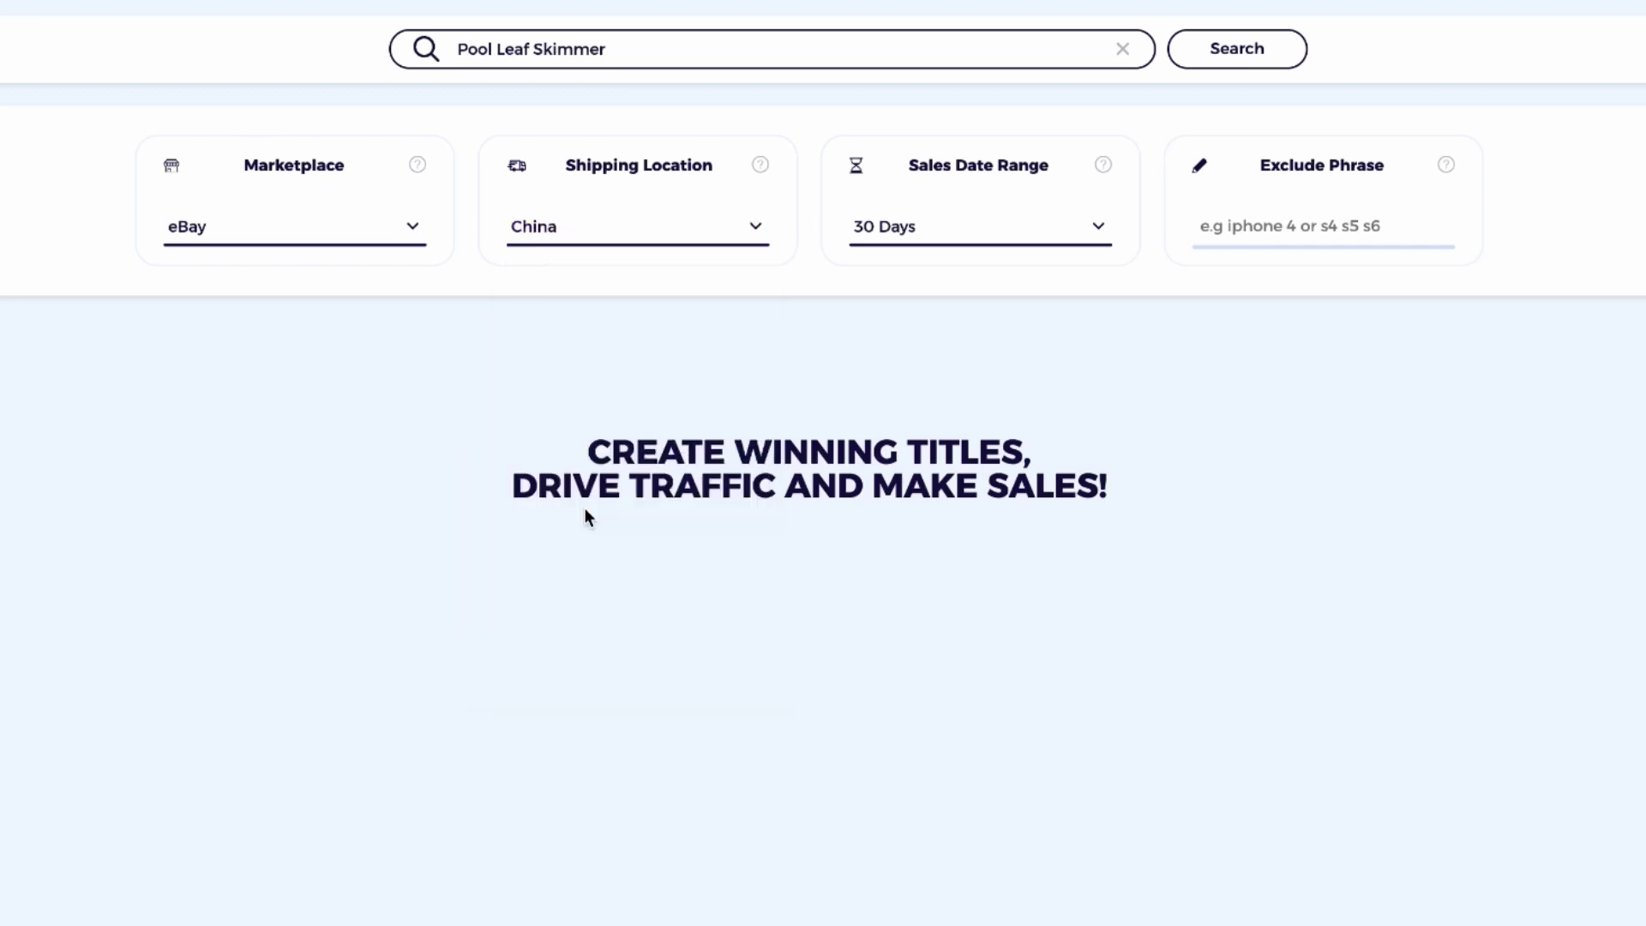
pyautogui.click(930, 244)
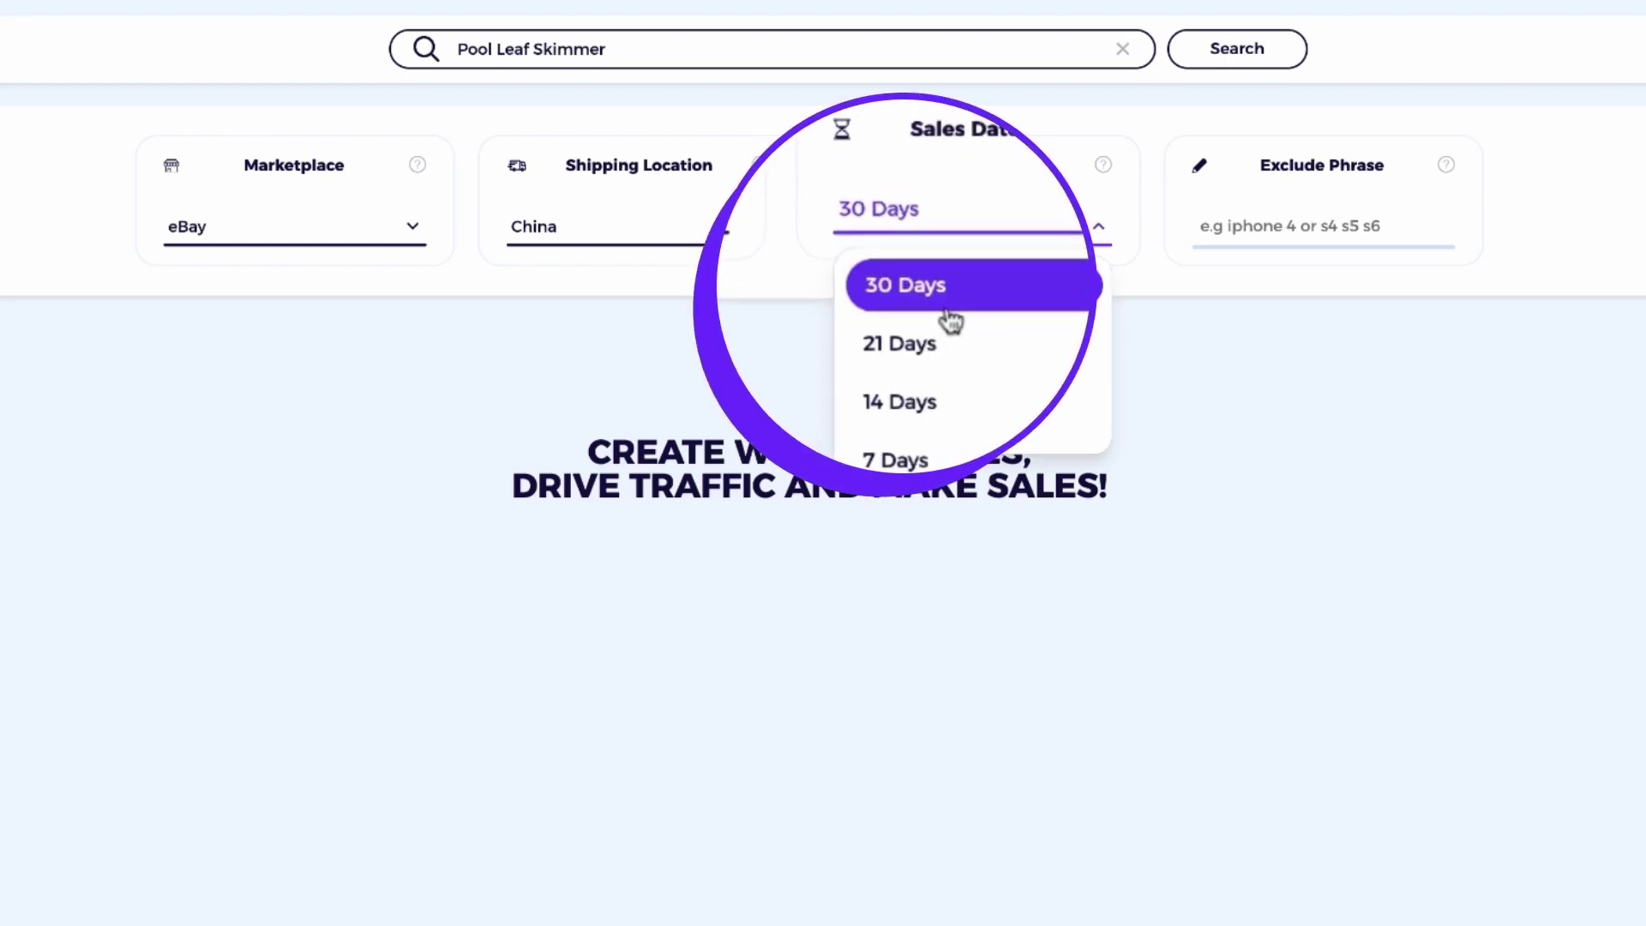
pyautogui.click(945, 302)
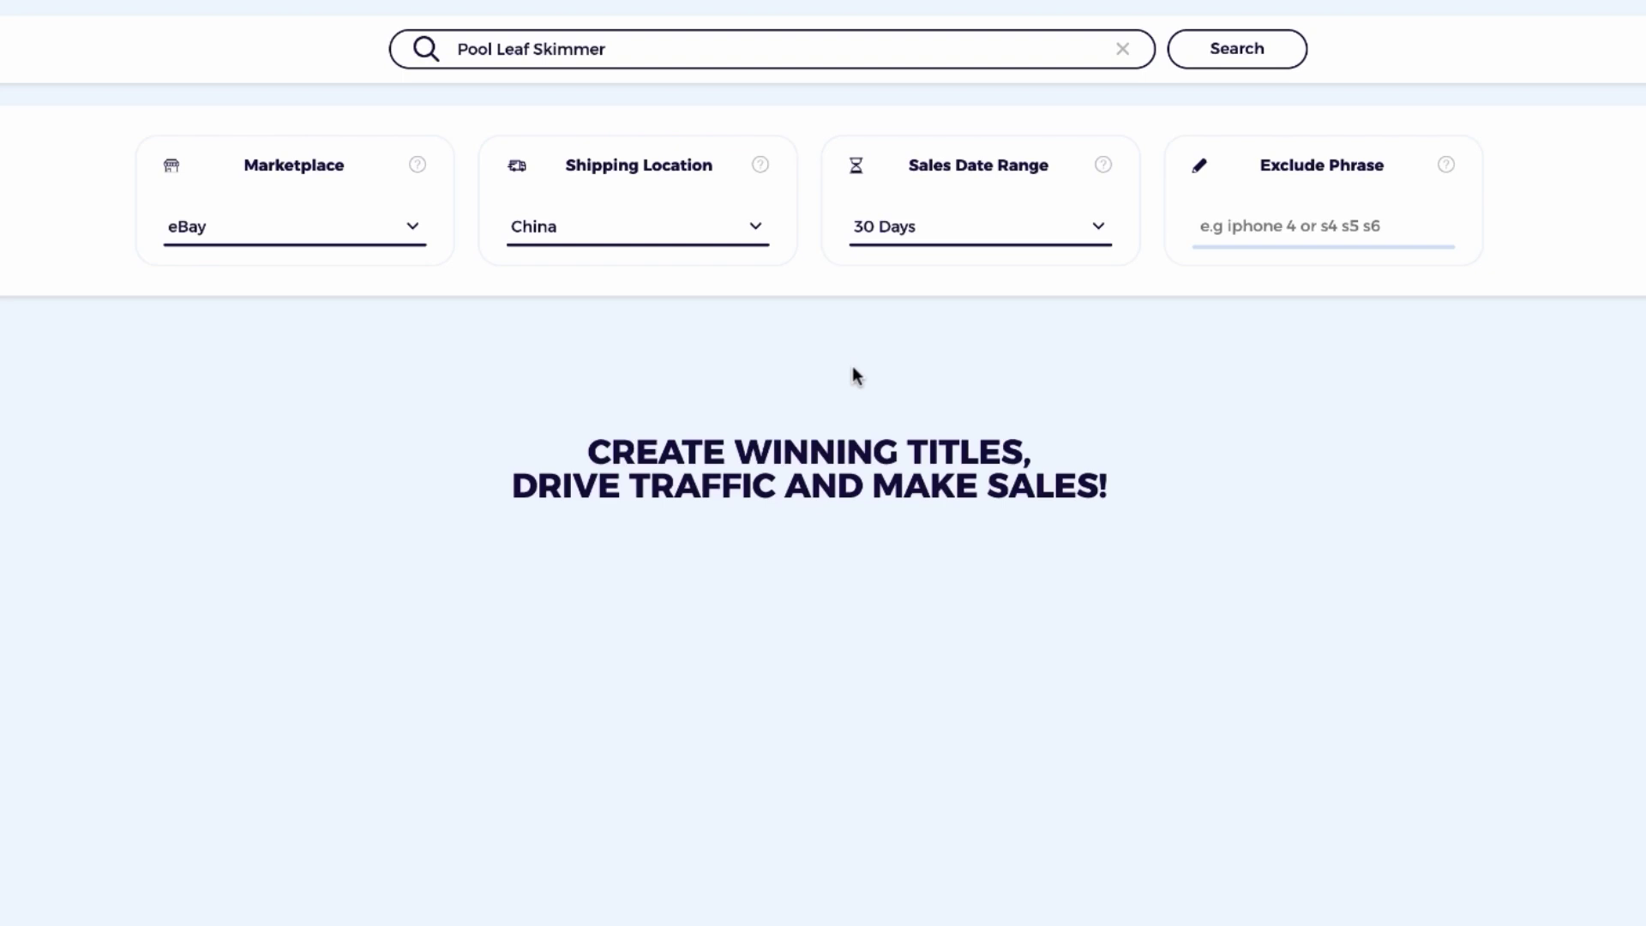
pyautogui.click(592, 243)
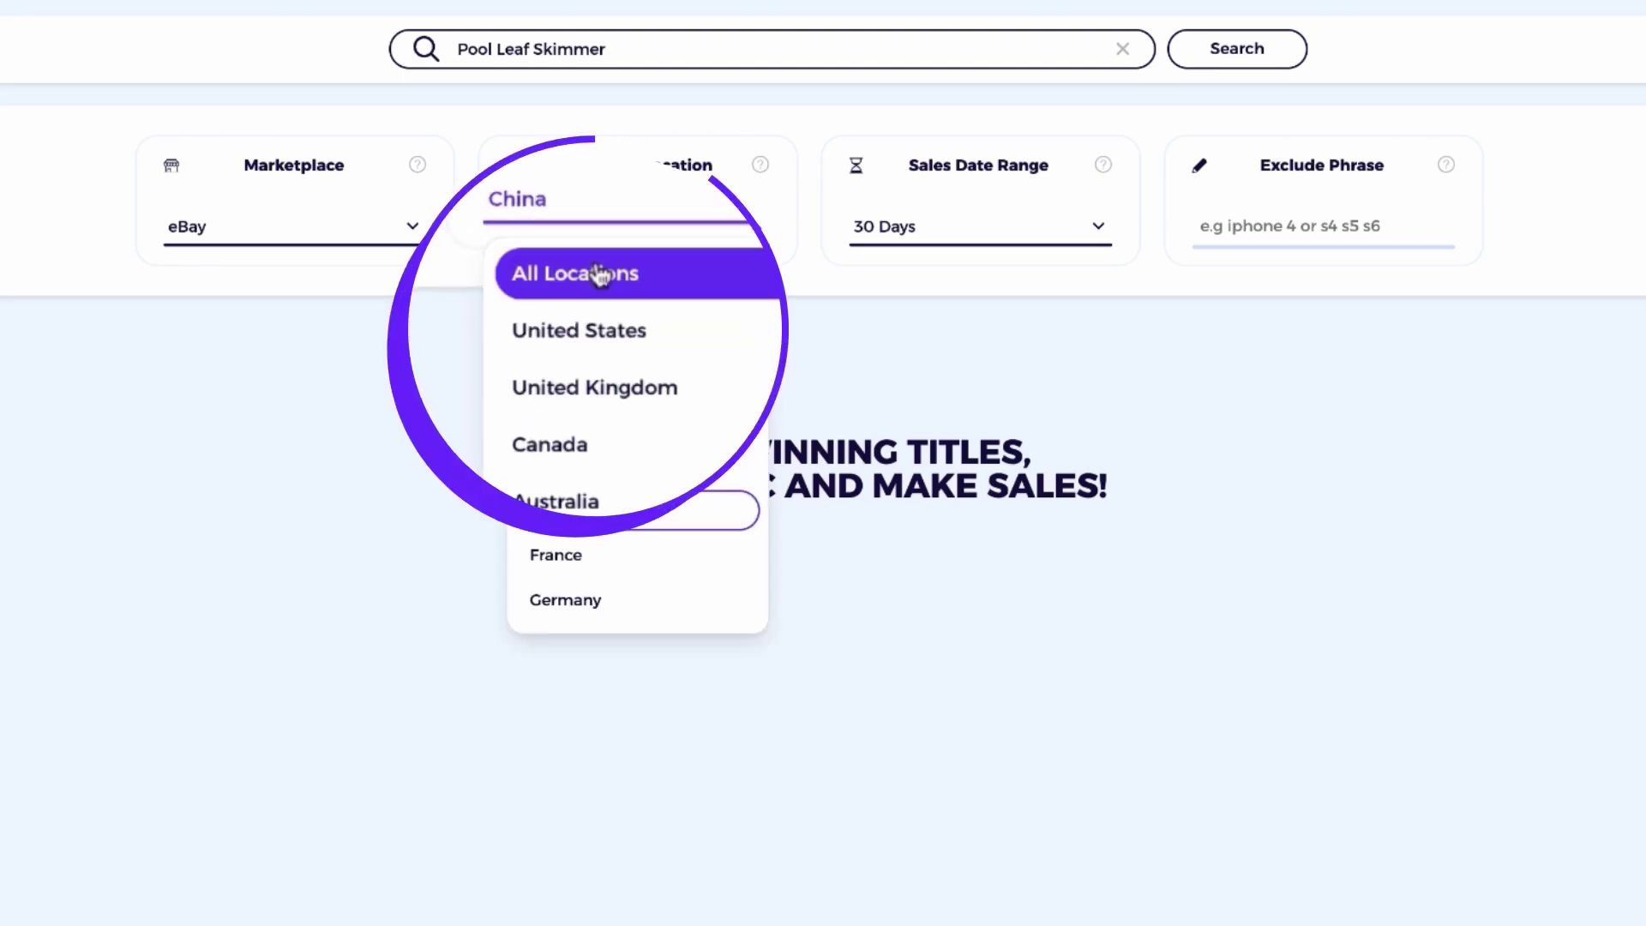
pyautogui.click(594, 343)
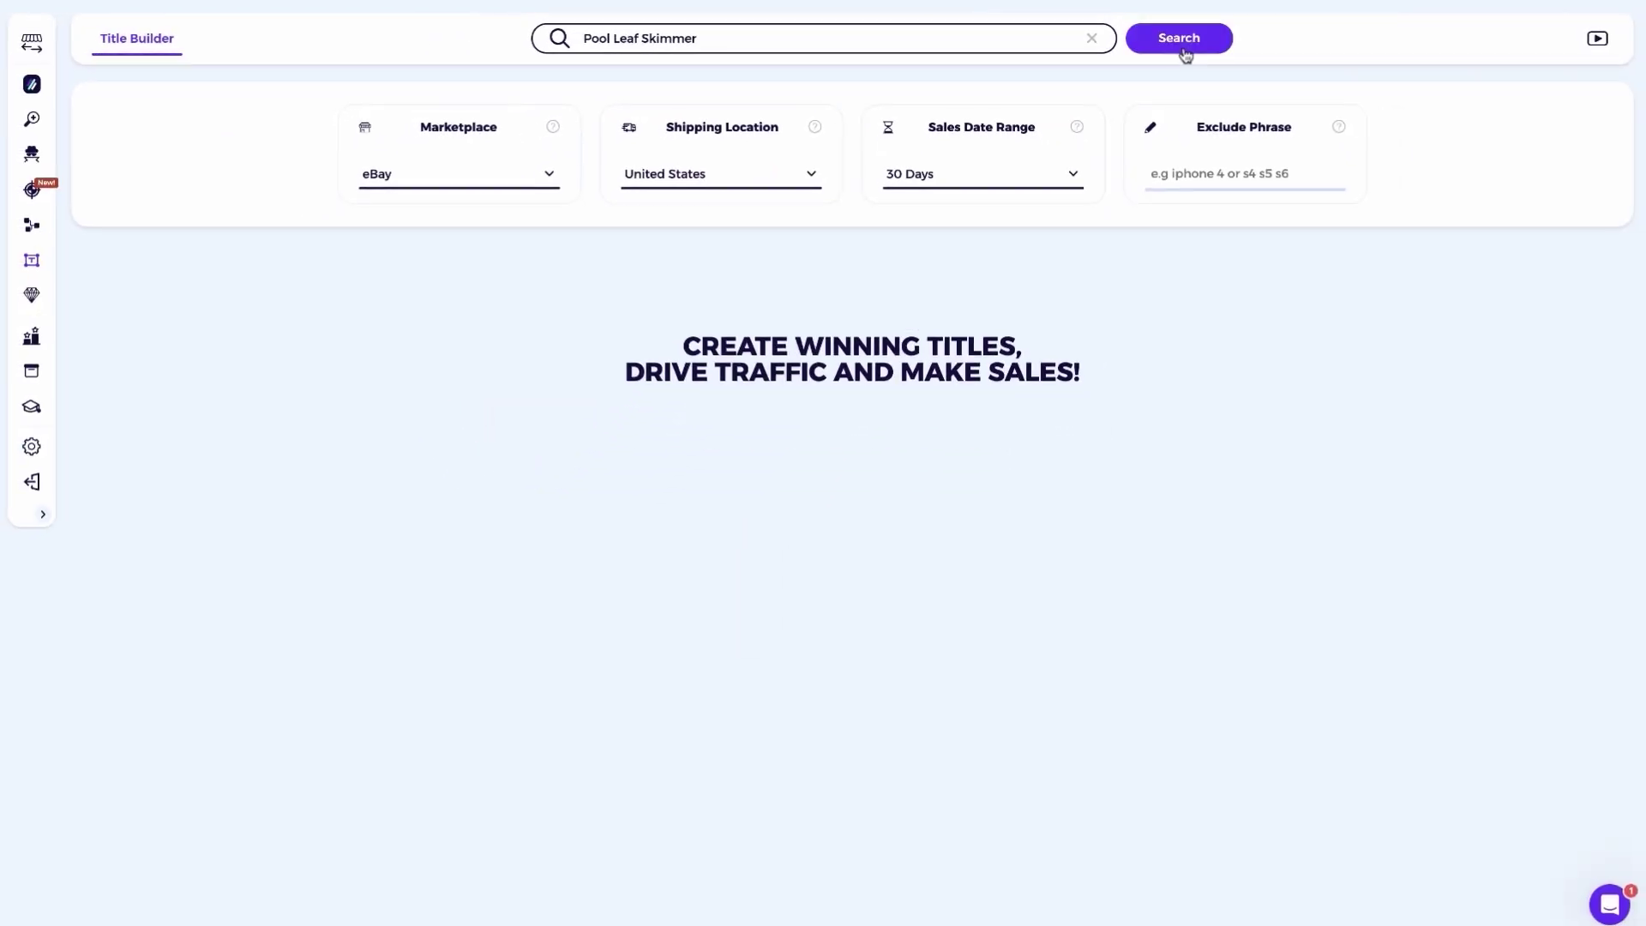
# Run the Pool Leaf Skimmer search and select the eBay skimmer listing's full title
pyautogui.click(1242, 60)
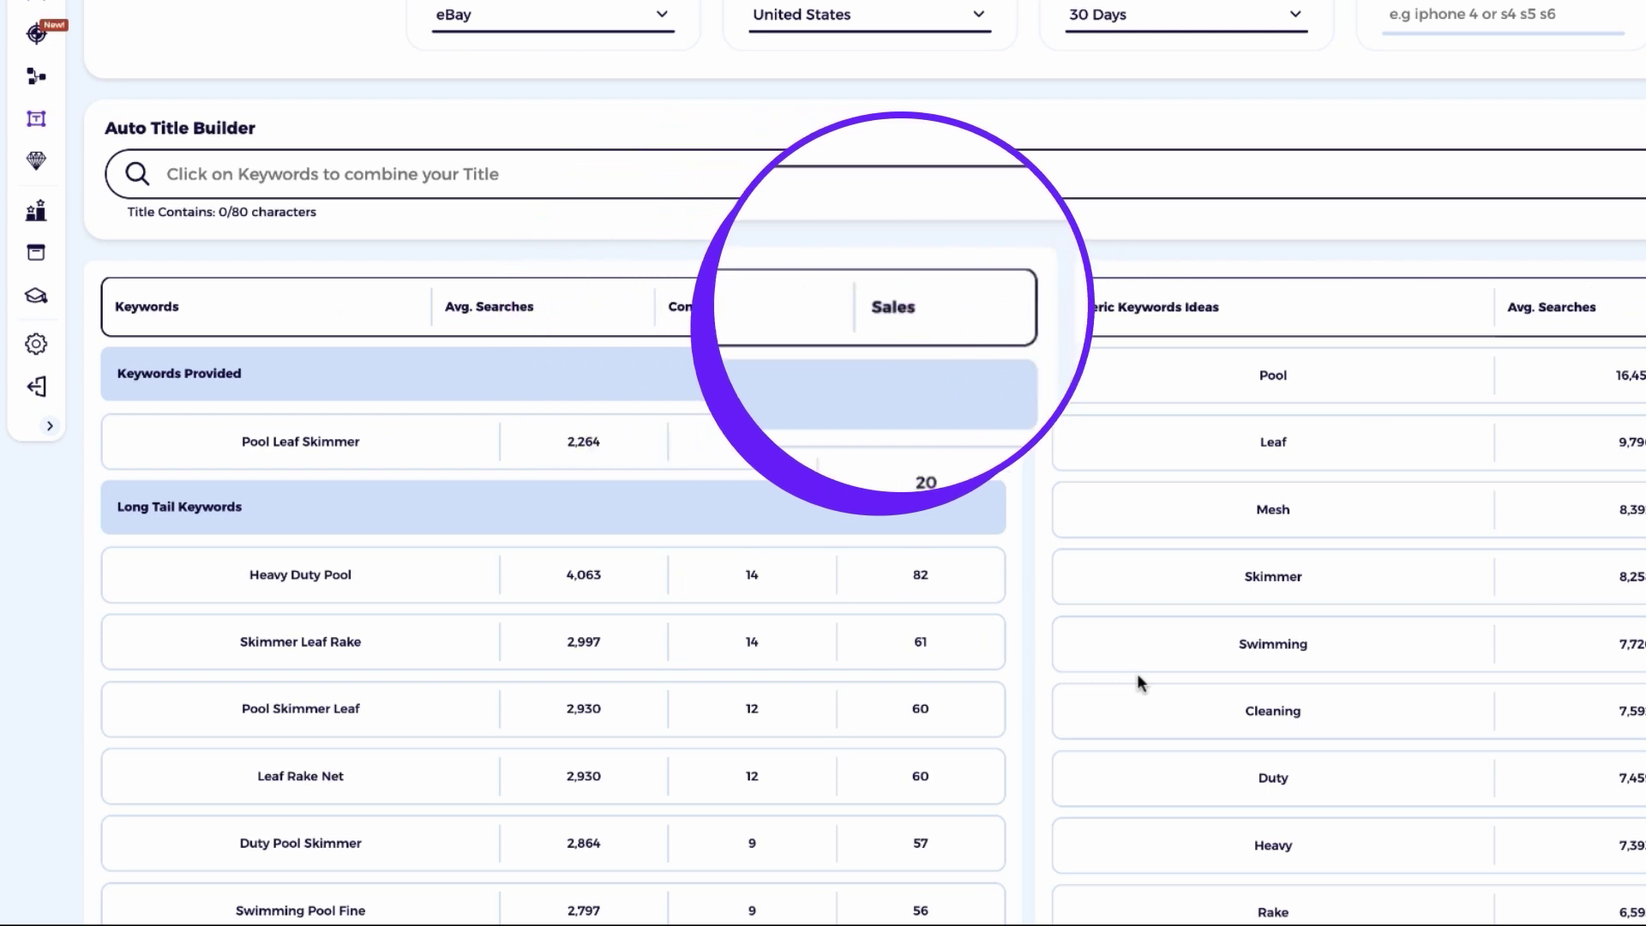
pyautogui.moveTo(1297, 220); pyautogui.dragTo(890, 182)
pyautogui.hotkey('ctrl', 'c')
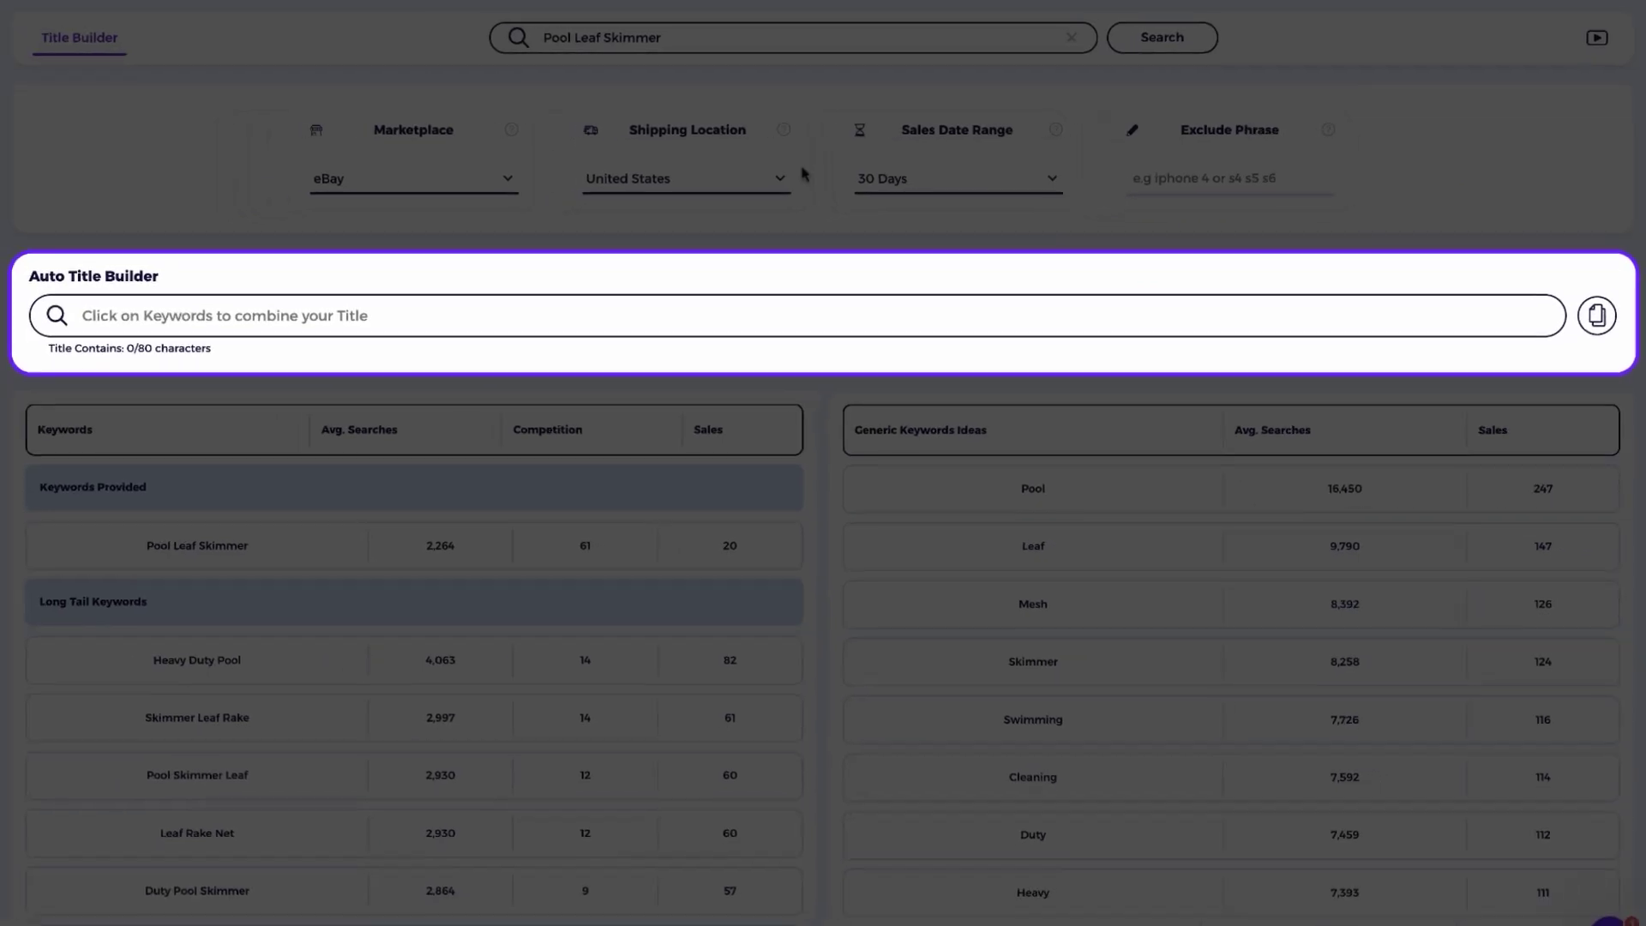
# Paste the copied eBay skimmer title into the Auto Title Builder, using 80/80 characters
pyautogui.click(665, 323)
pyautogui.hotkey('ctrl', 'v')
pyautogui.click(621, 366)
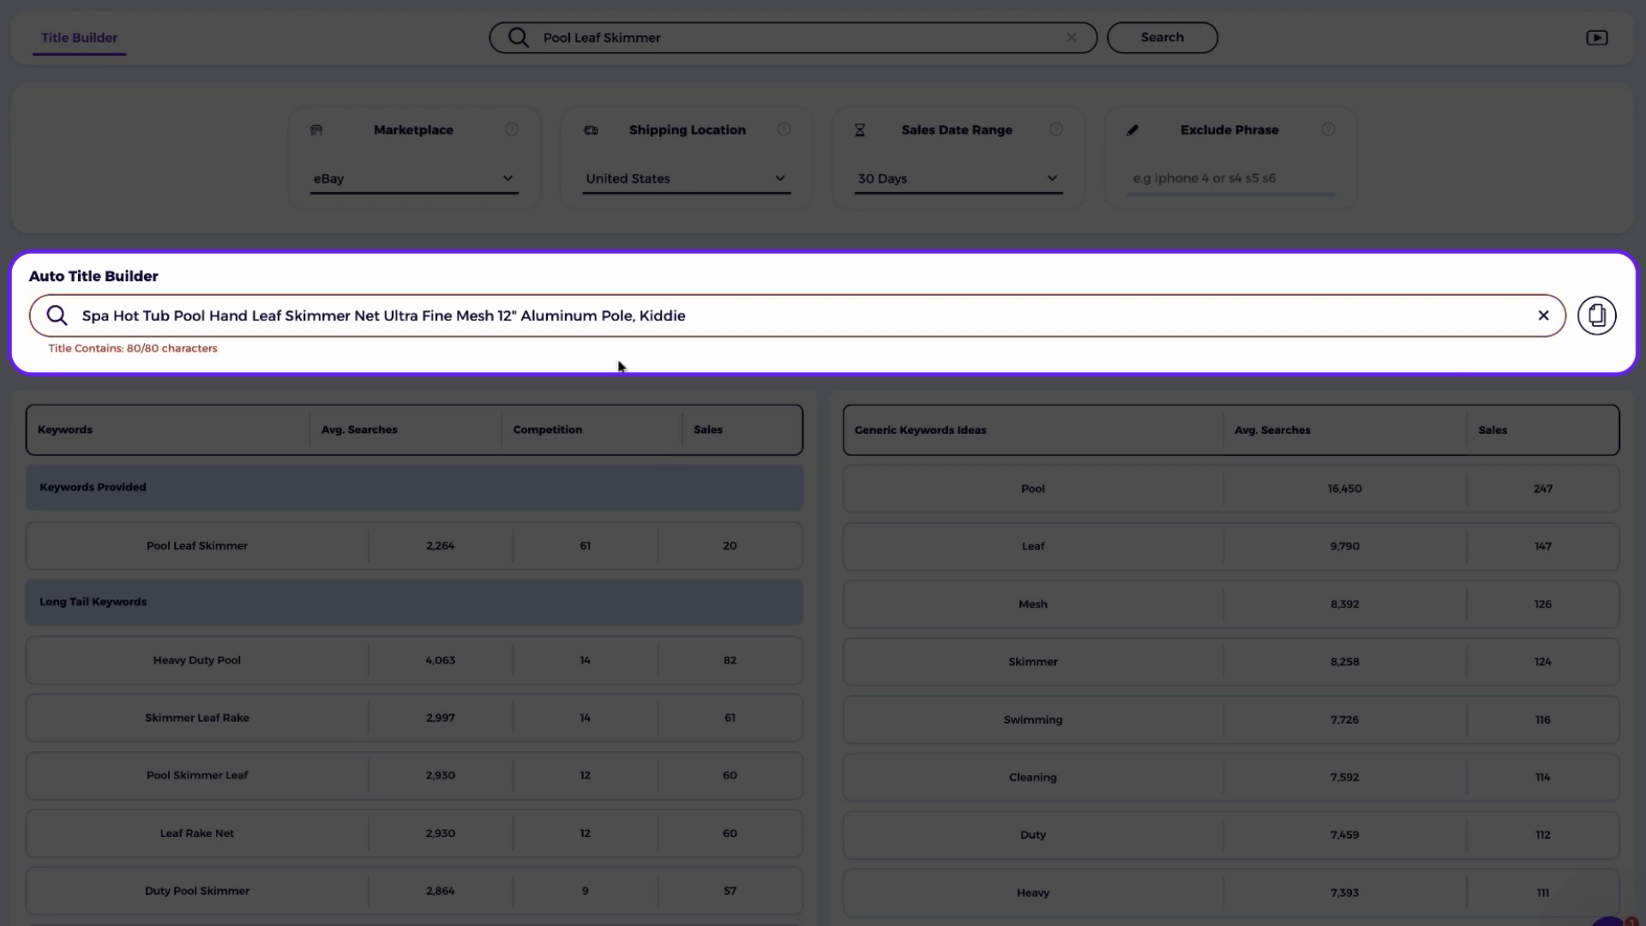
pyautogui.click(781, 309)
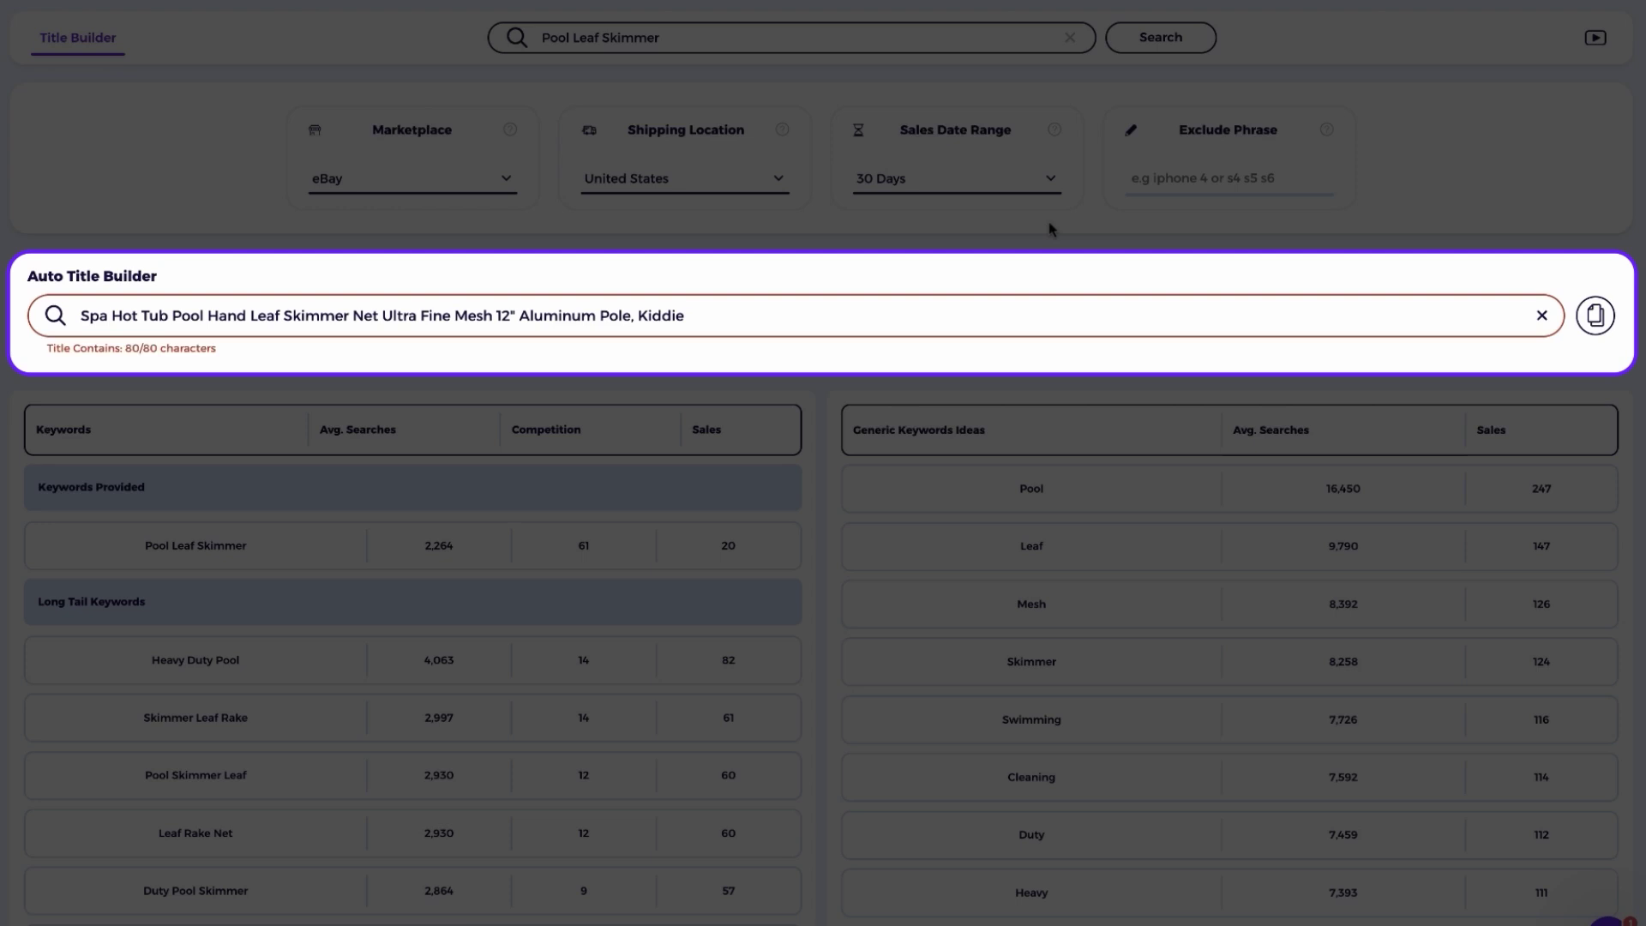
# Delete the words 'Kiddie' and 'Ultra' from the skimmer title
pyautogui.doubleClick(671, 317)
pyautogui.press('BackSpace')
pyautogui.press('BackSpace')
pyautogui.press('BackSpace')
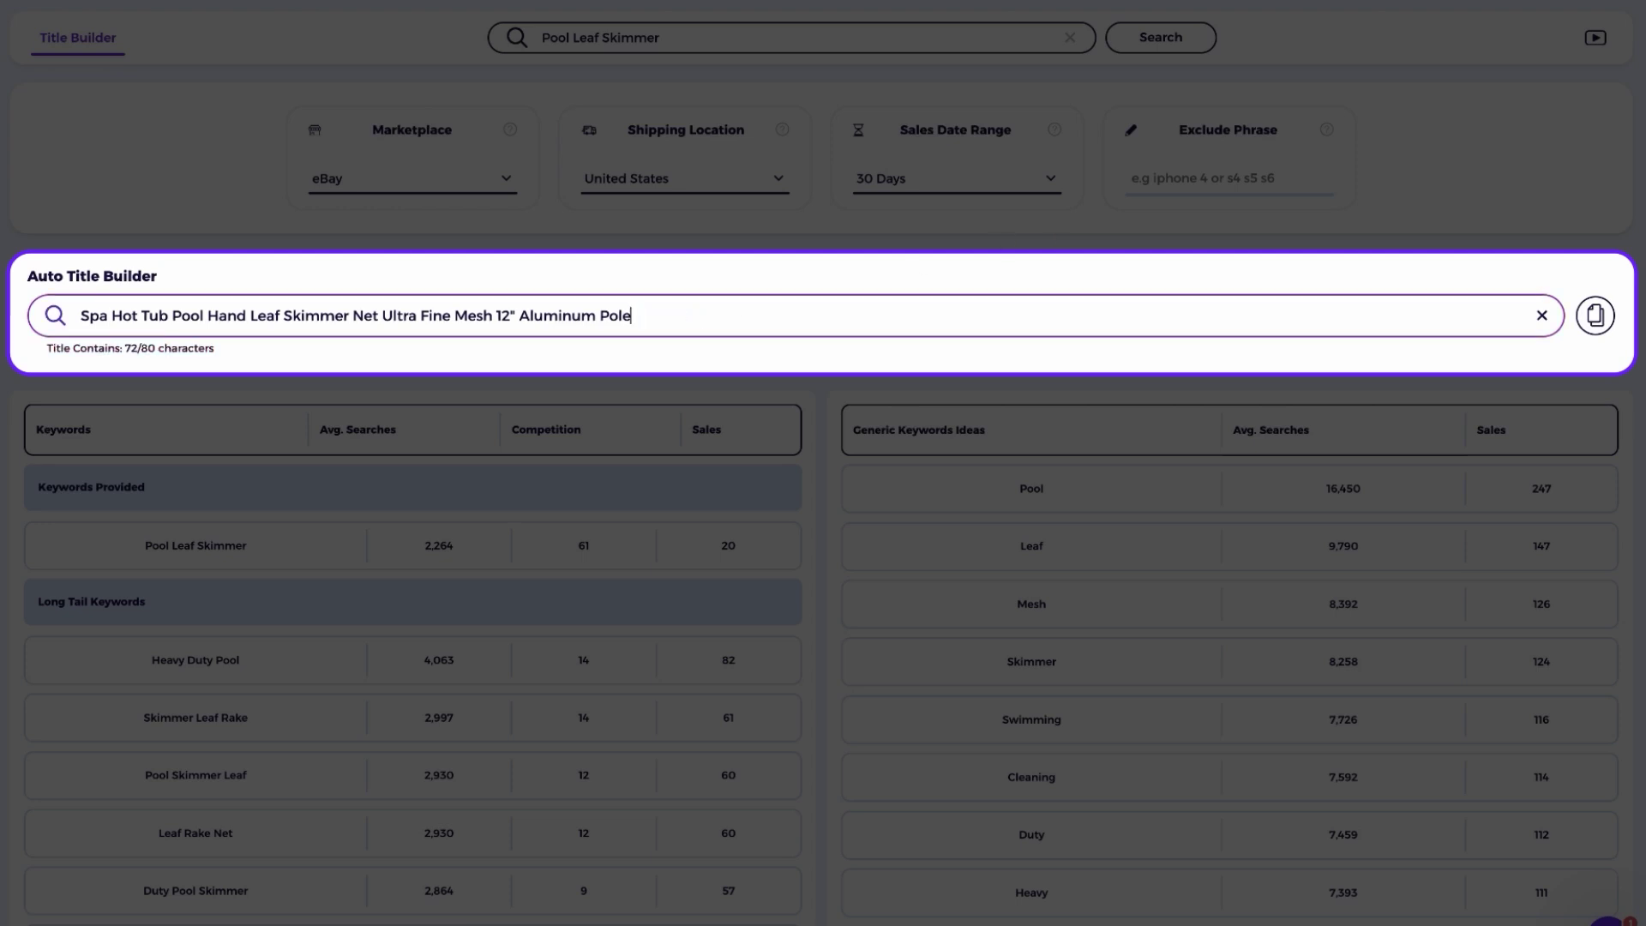
pyautogui.doubleClick(399, 316)
pyautogui.press('BackSpace')
pyautogui.click(645, 320)
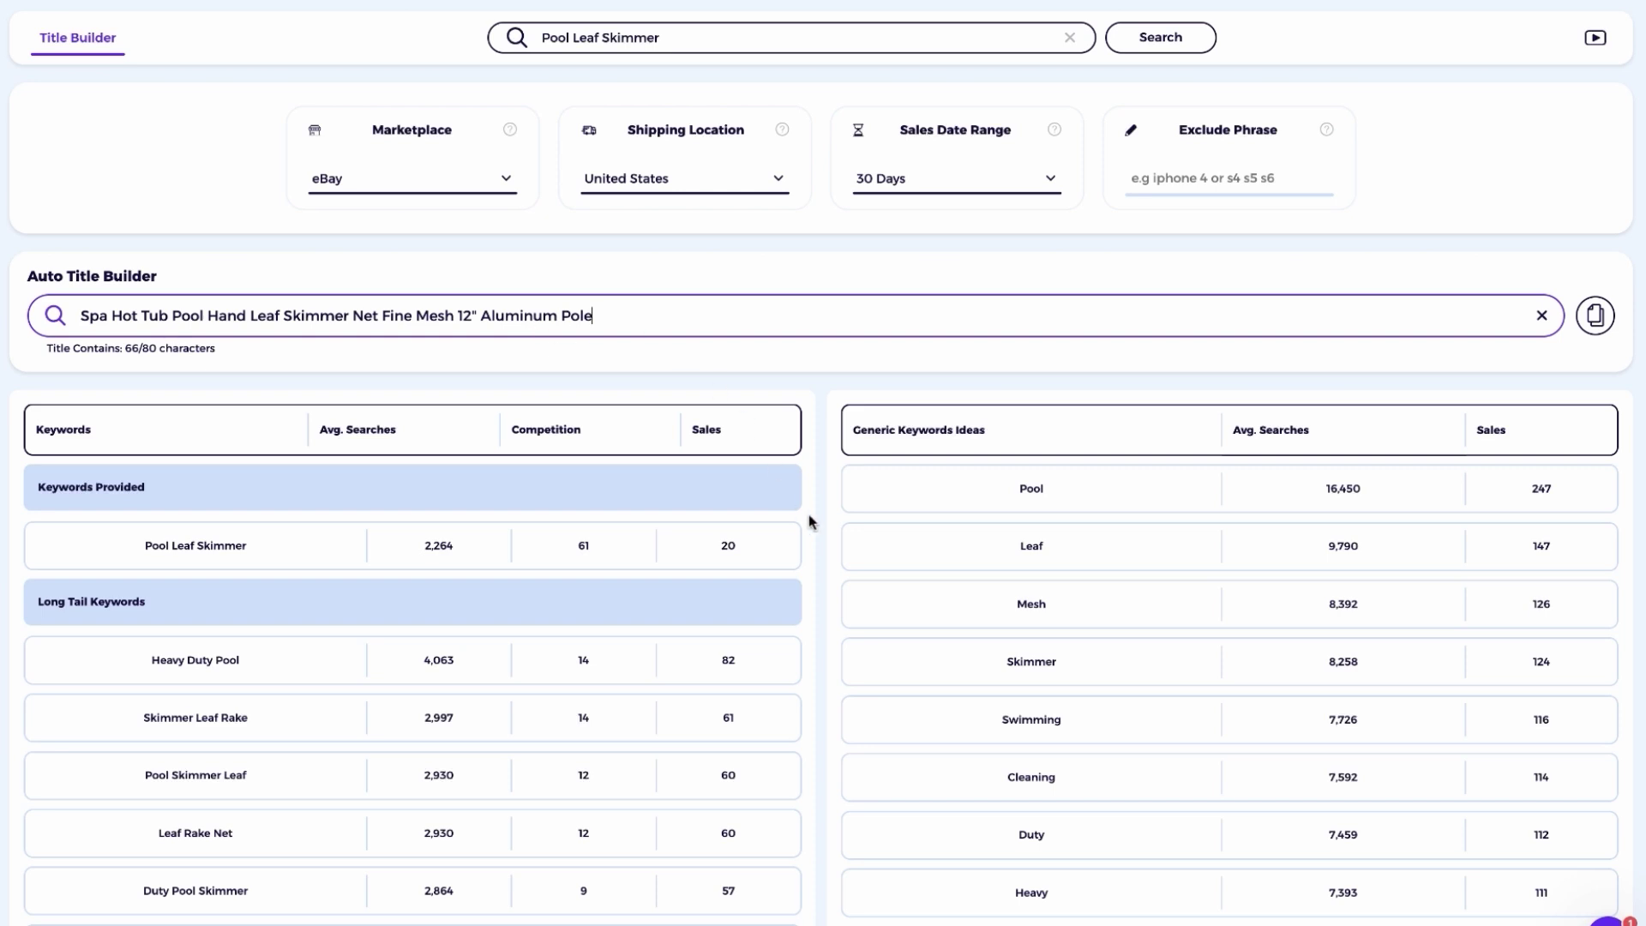
# Add the keywords Rake and Scooper and insert a comma after 'Mesh'
pyautogui.scroll(-2, 1083, 506)
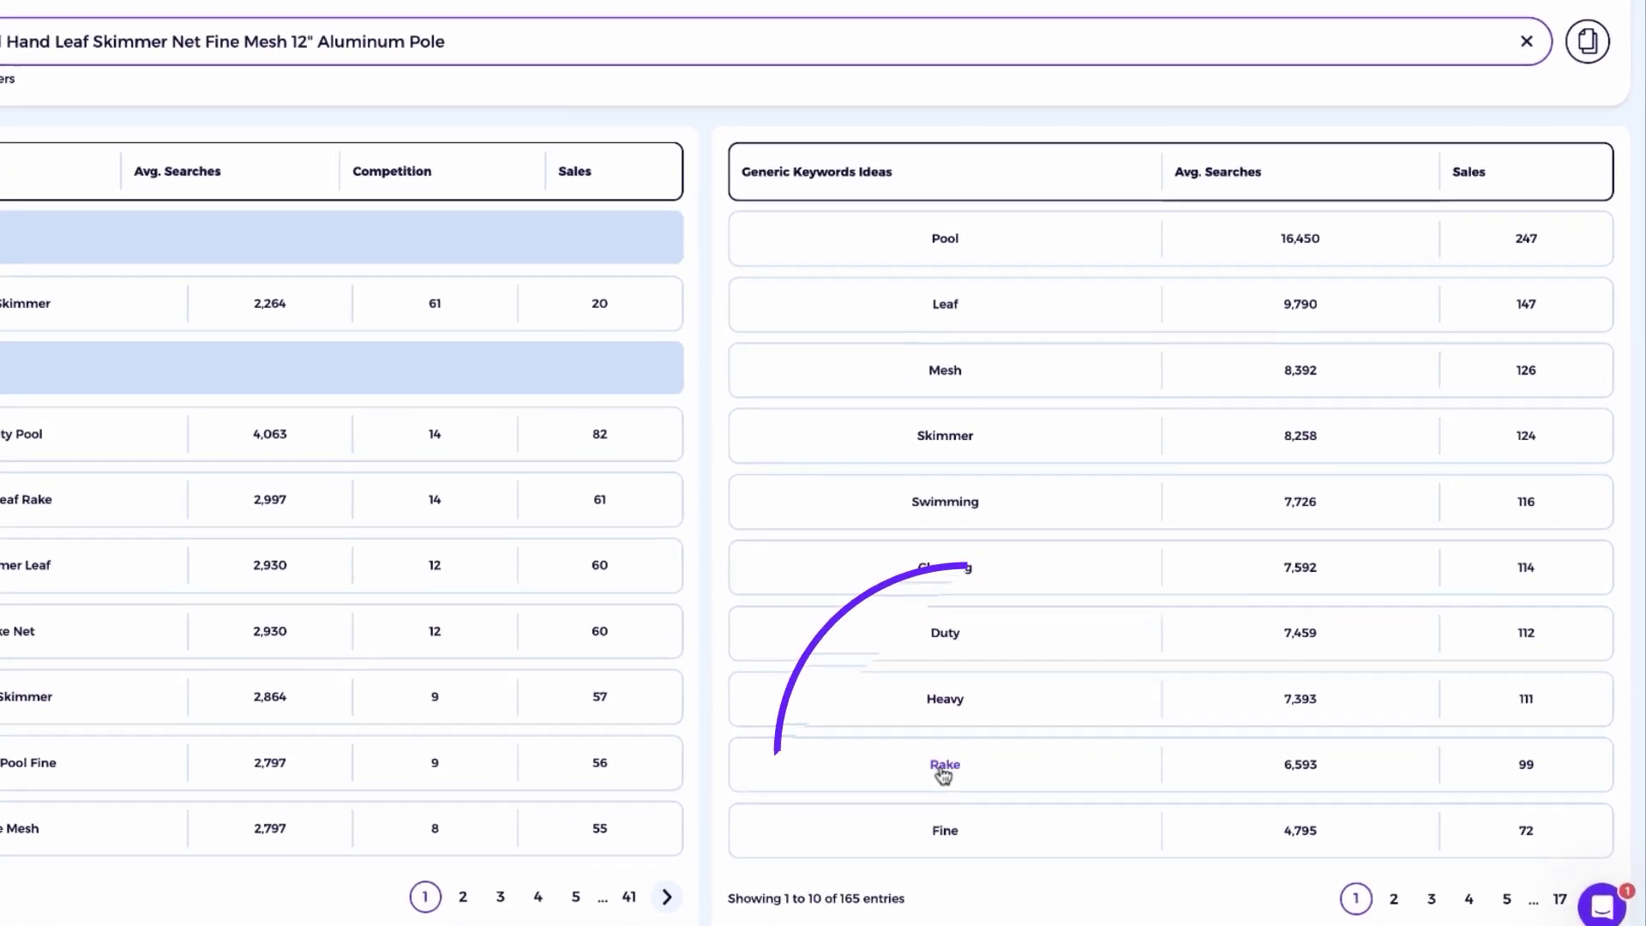
pyautogui.click(1033, 809)
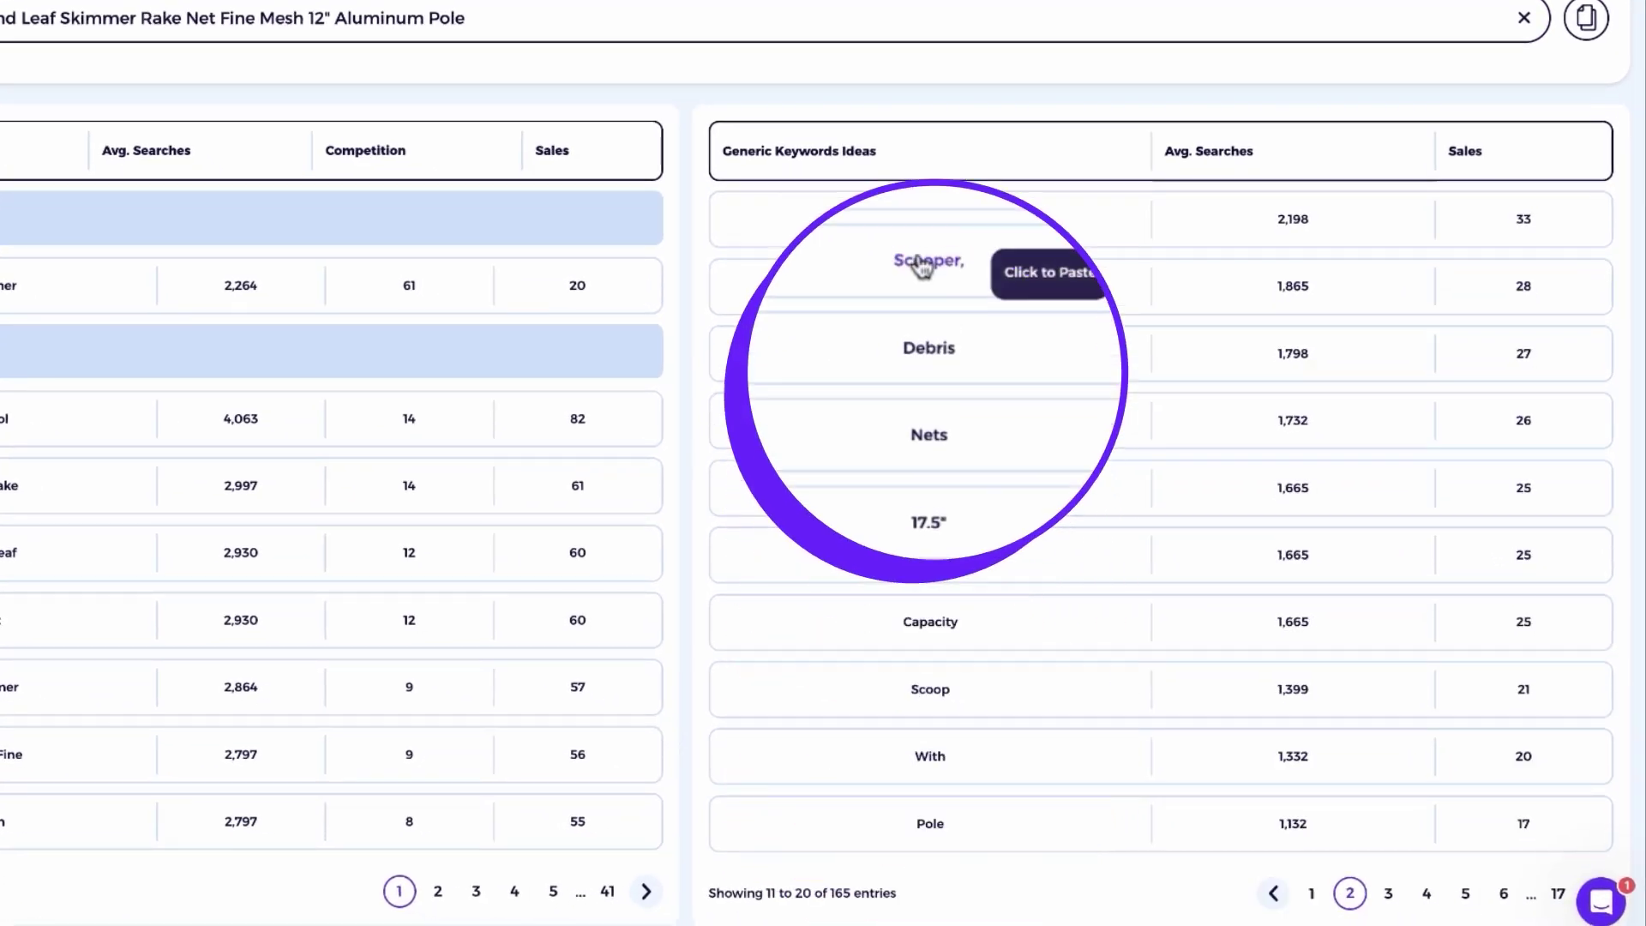
pyautogui.click(924, 266)
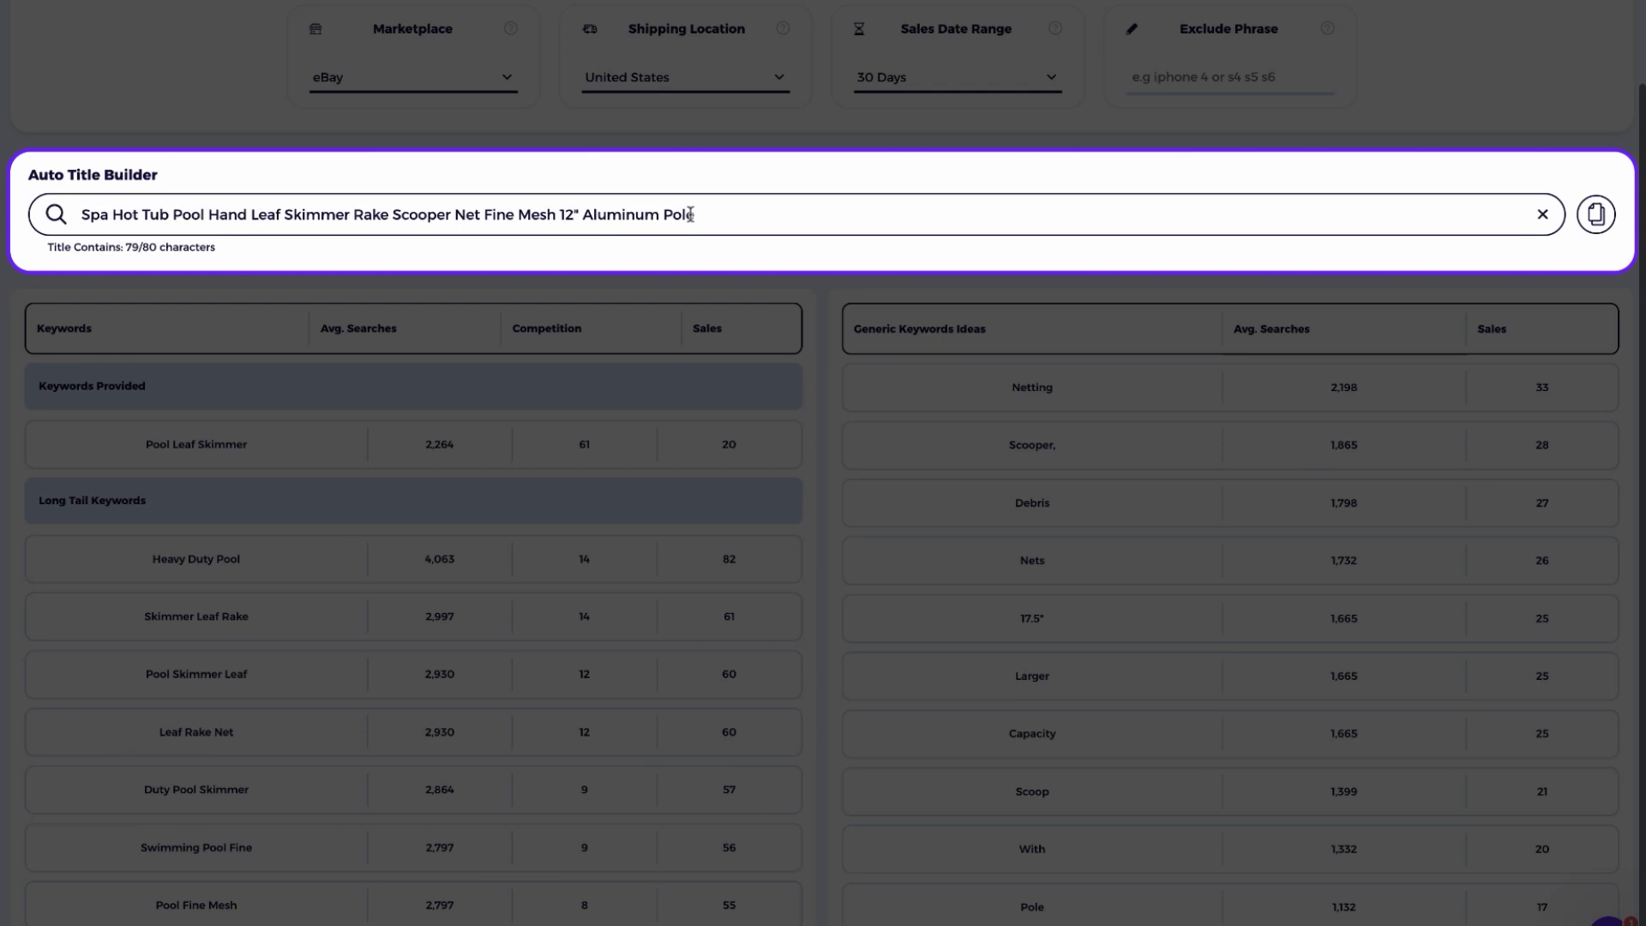
pyautogui.click(557, 214)
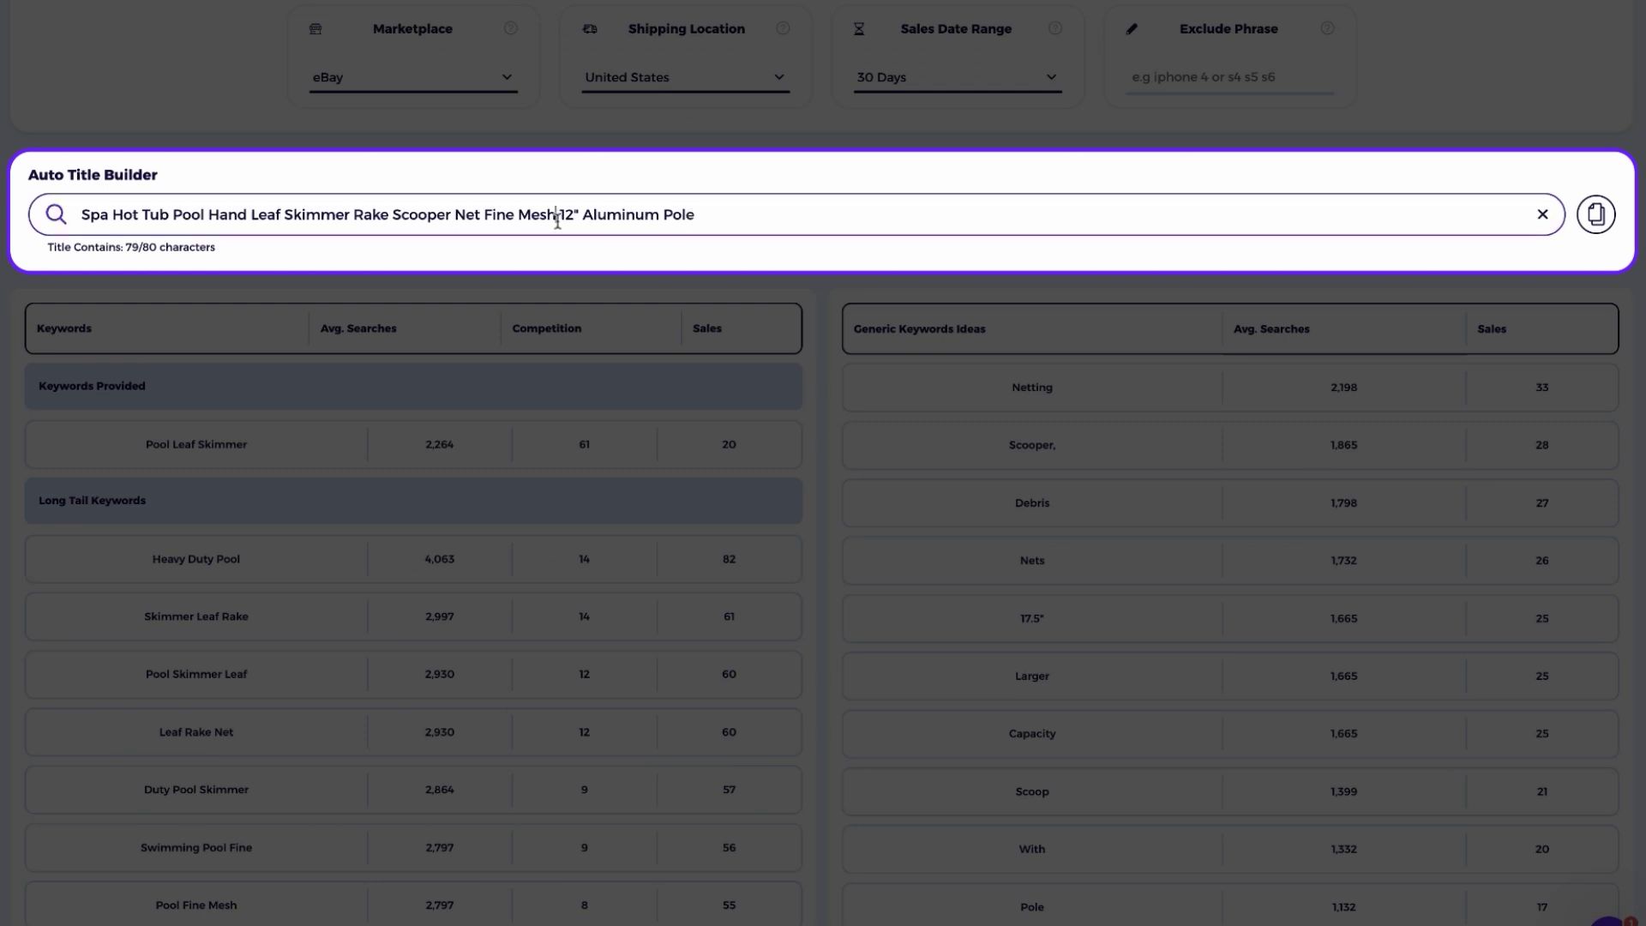
pyautogui.write(',')
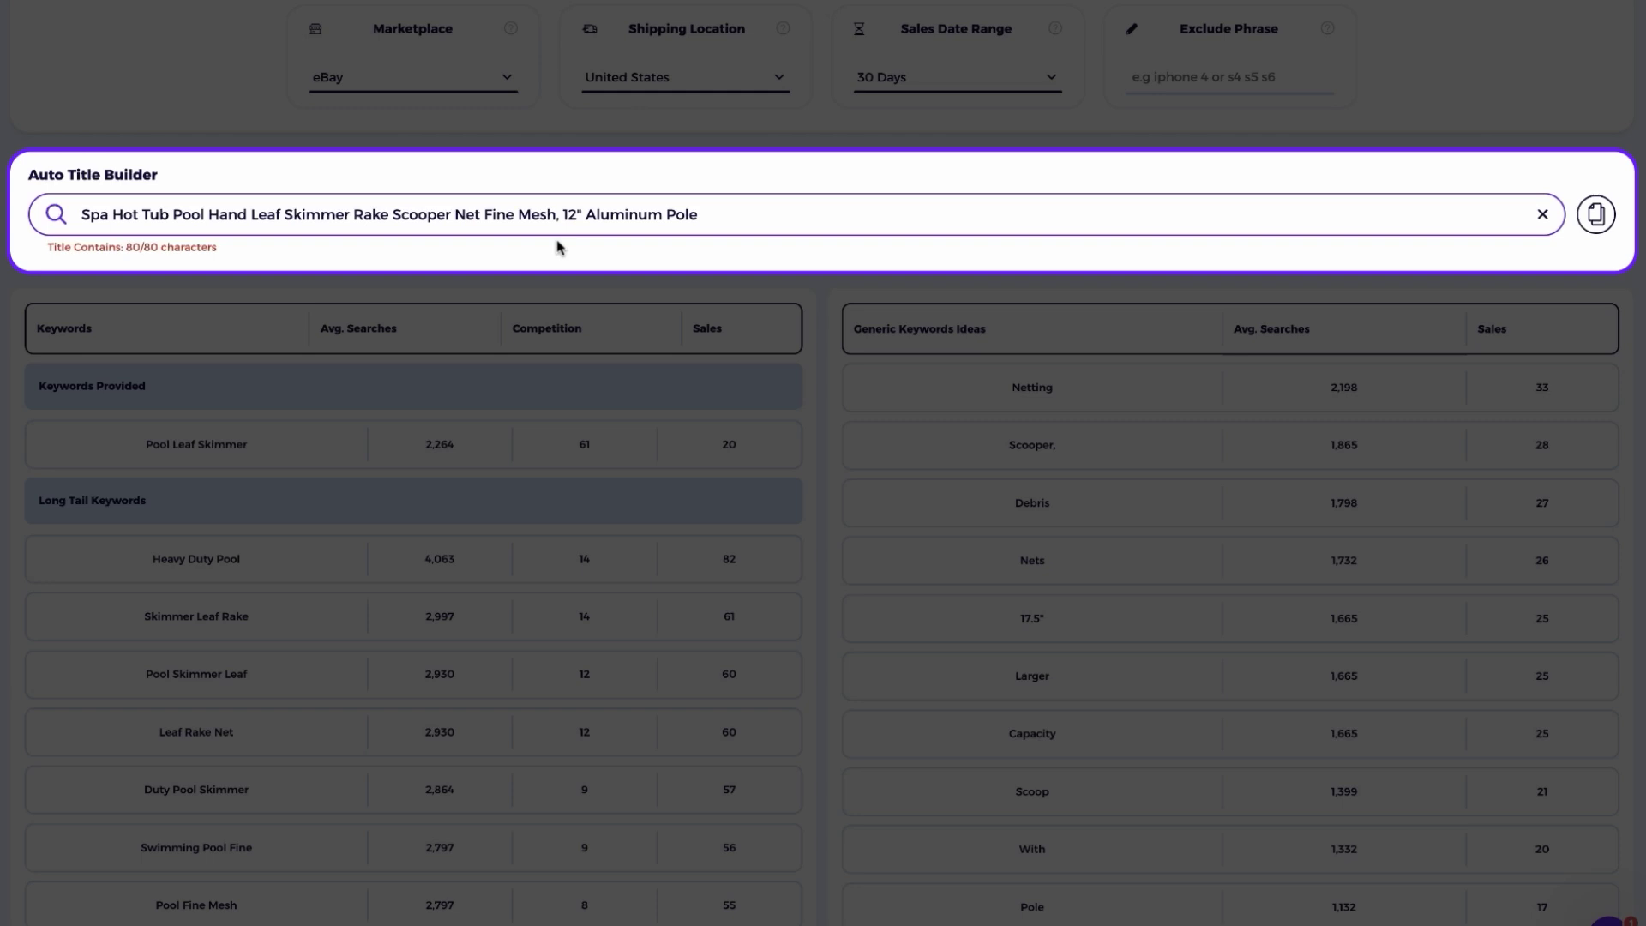
pyautogui.click(562, 272)
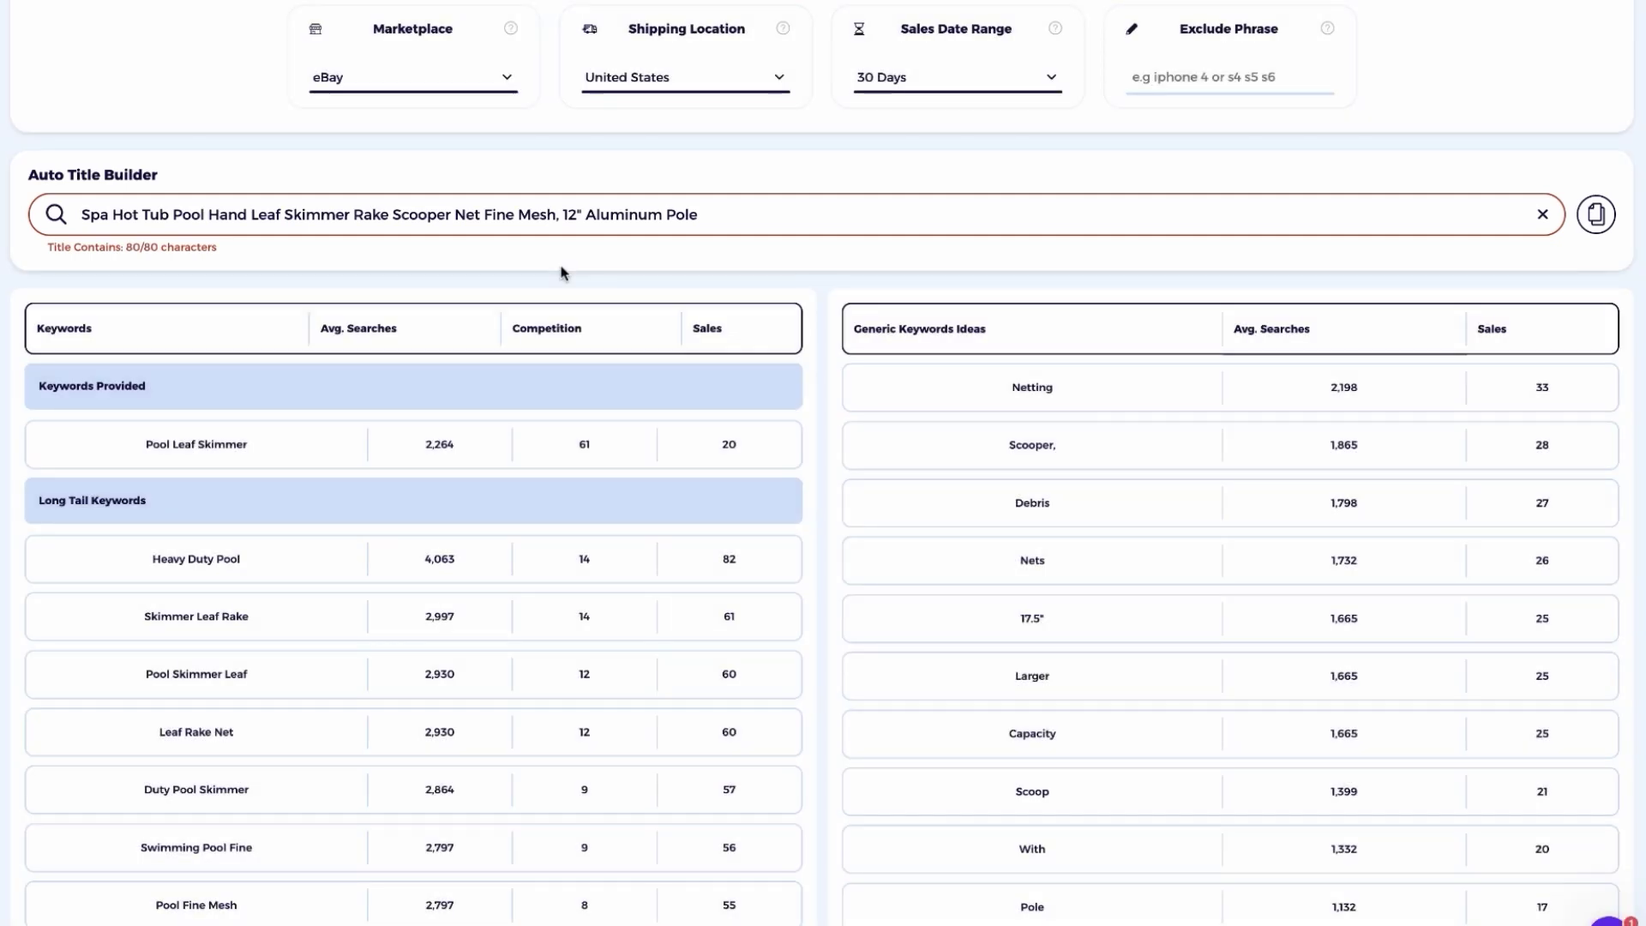
# Select the entire finished skimmer title in the Auto Title Builder for copying
pyautogui.tripleClick(725, 213)
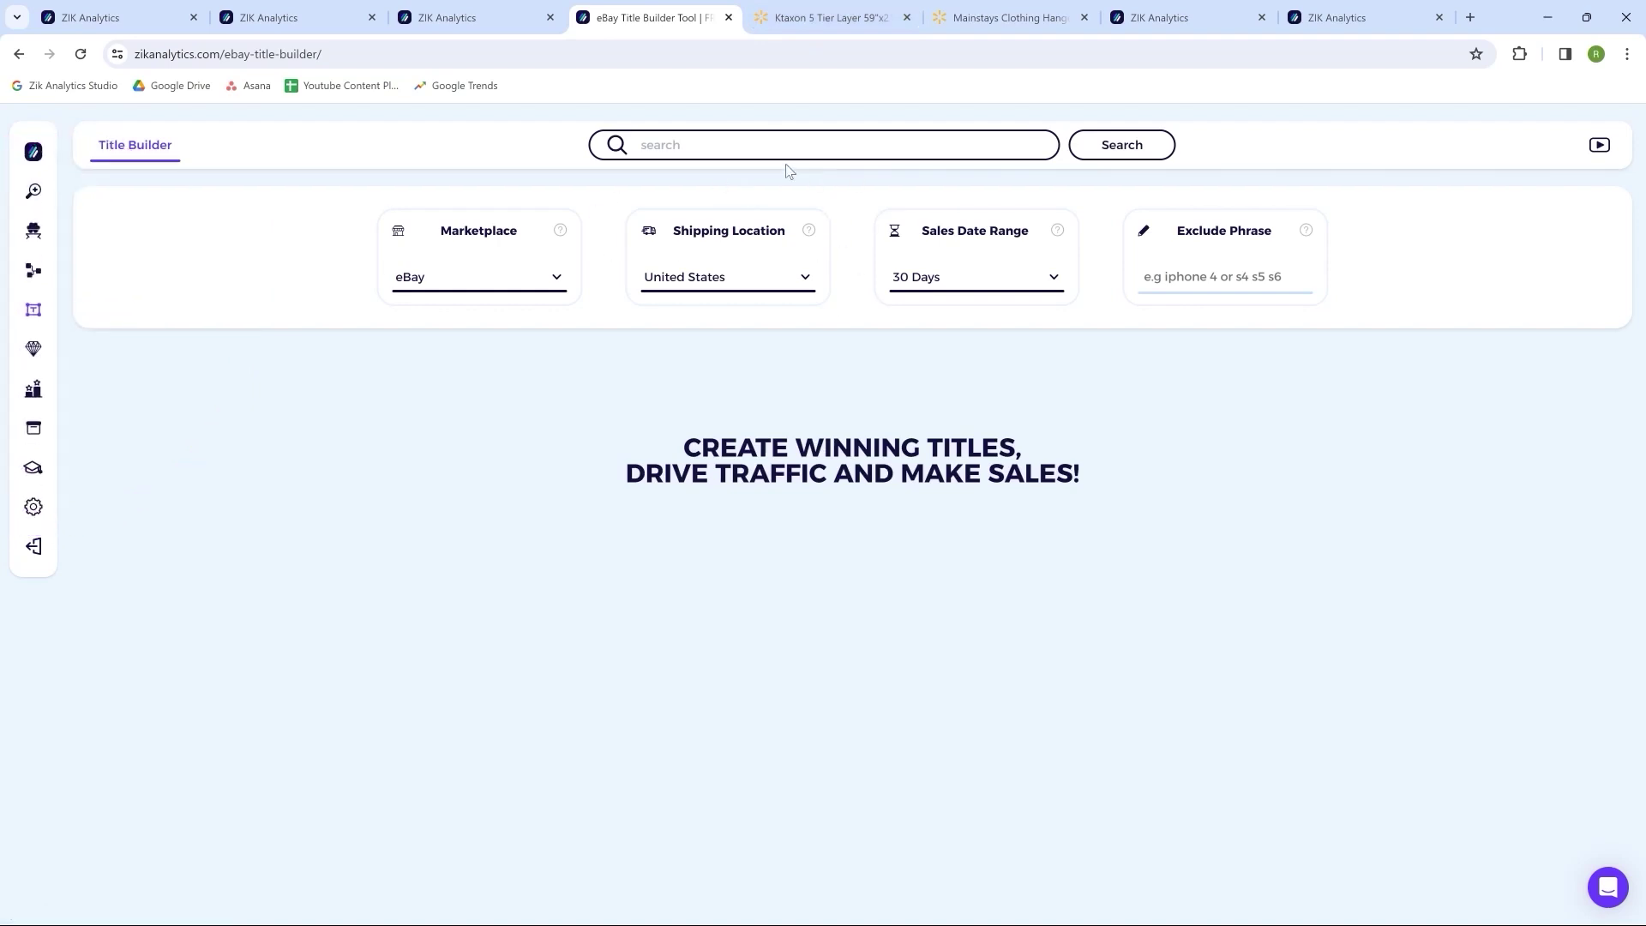
# Switch to the Walmart tab showing the Ktaxon 5 Tier storage rack at $33.99
pyautogui.hotkey('ctrl', 'Tab')
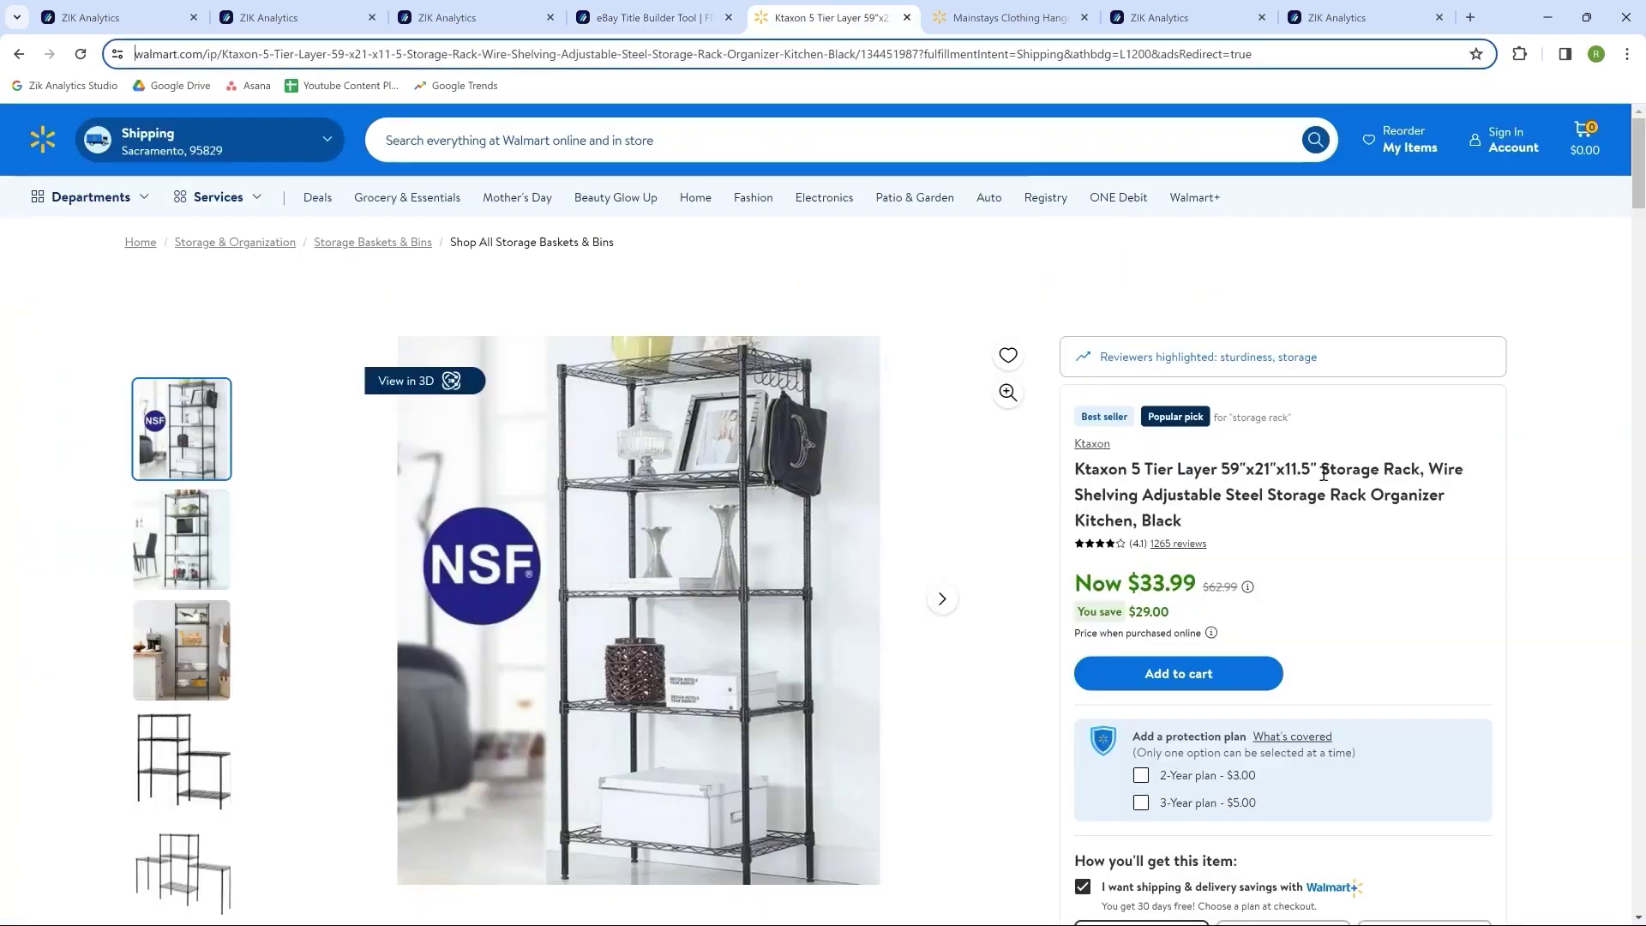
# Search '5 tier storage rack' and review results: 266 searches, 150 competition, 3 sales
pyautogui.click(679, 26)
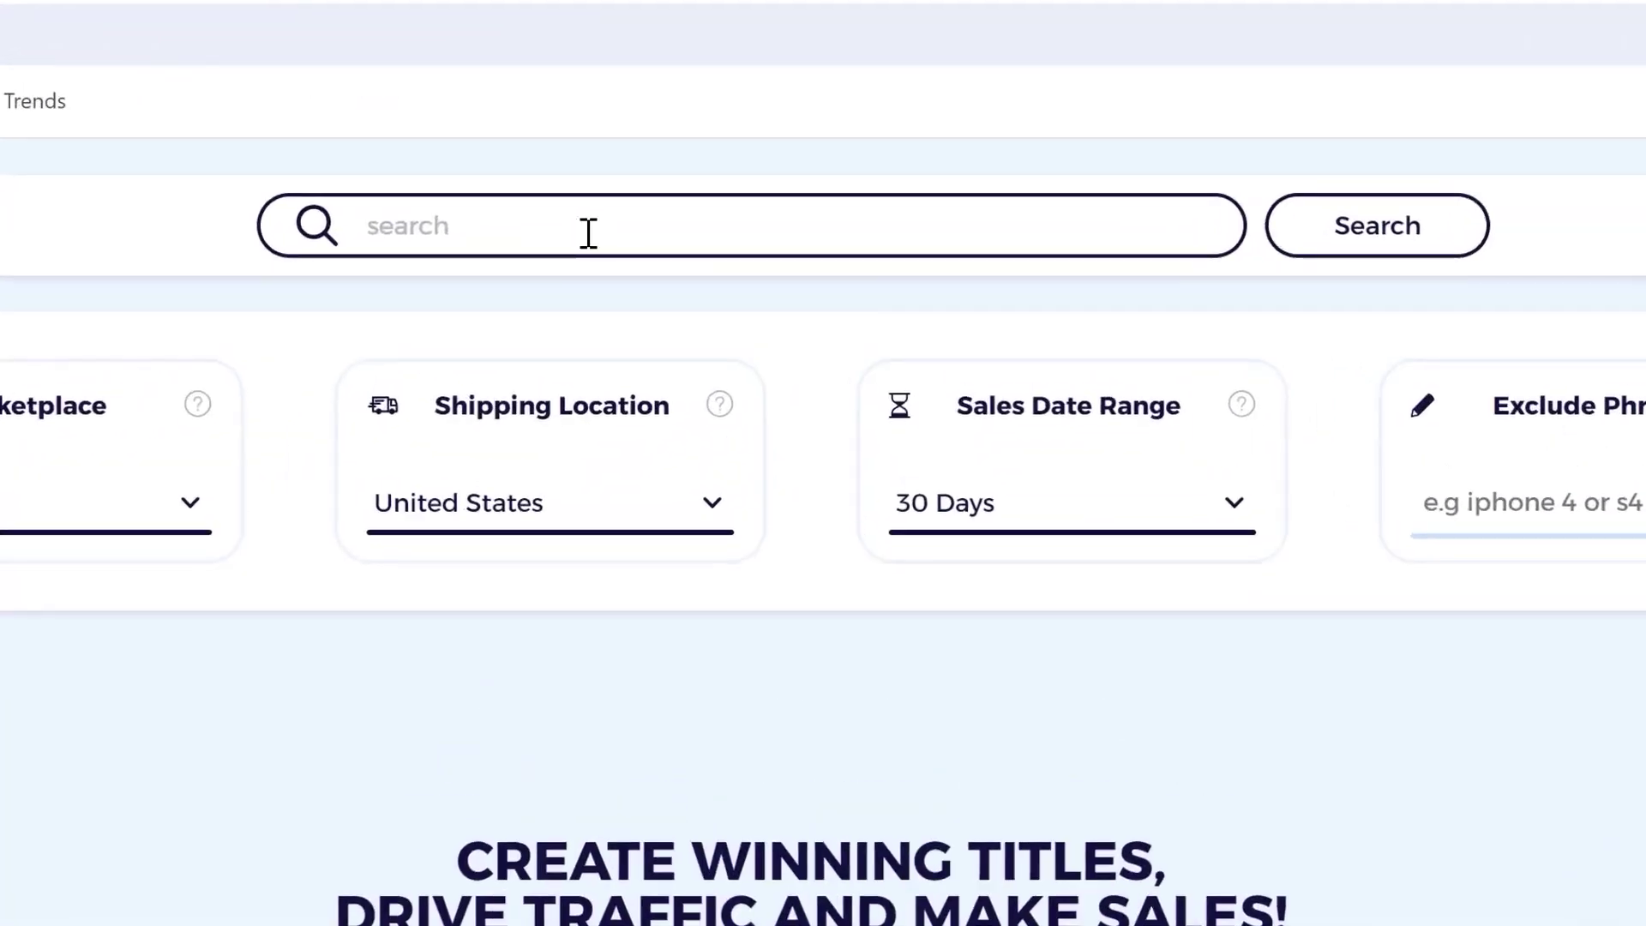
pyautogui.click(588, 233)
pyautogui.write('5 t')
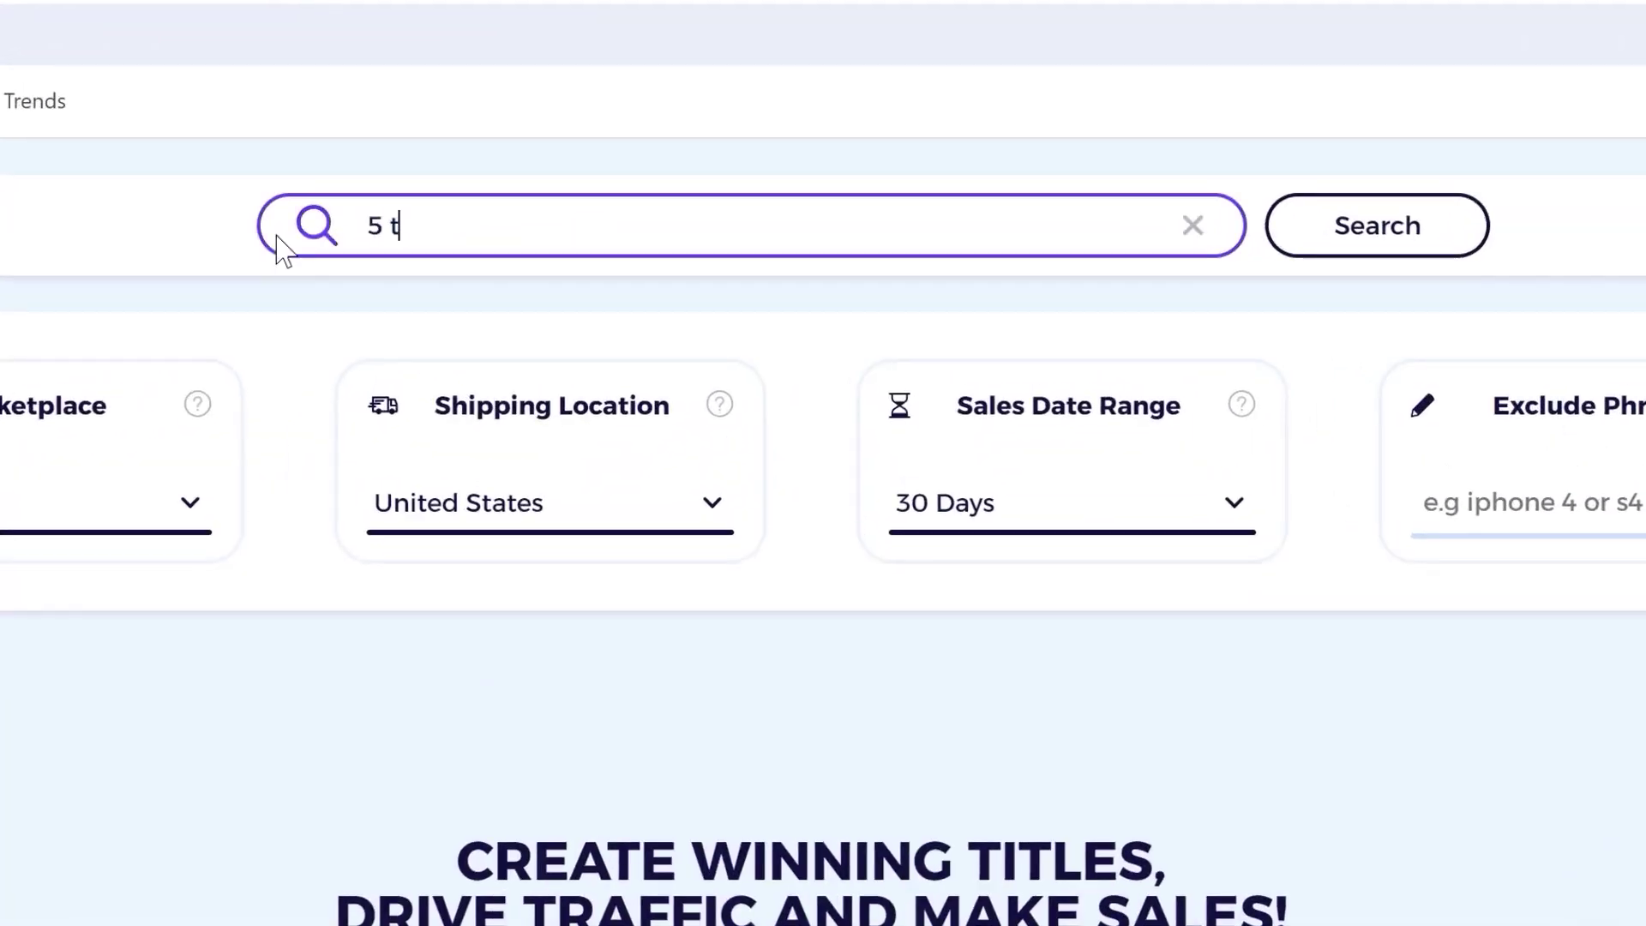
pyautogui.write('ier storage rack')
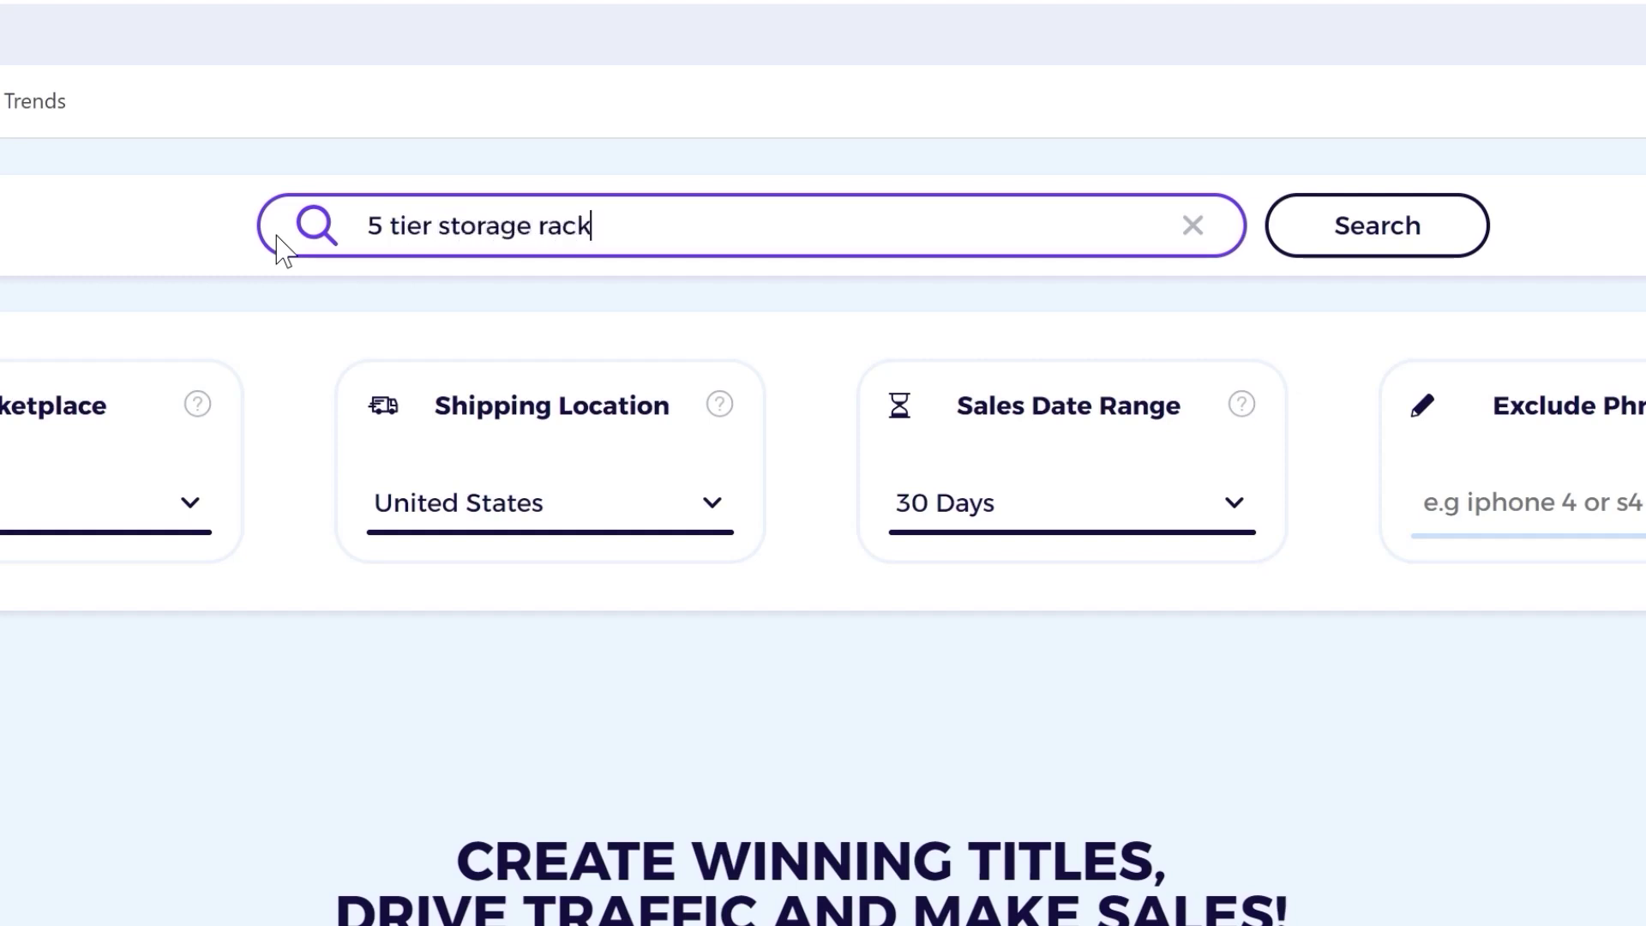
pyautogui.press('Return')
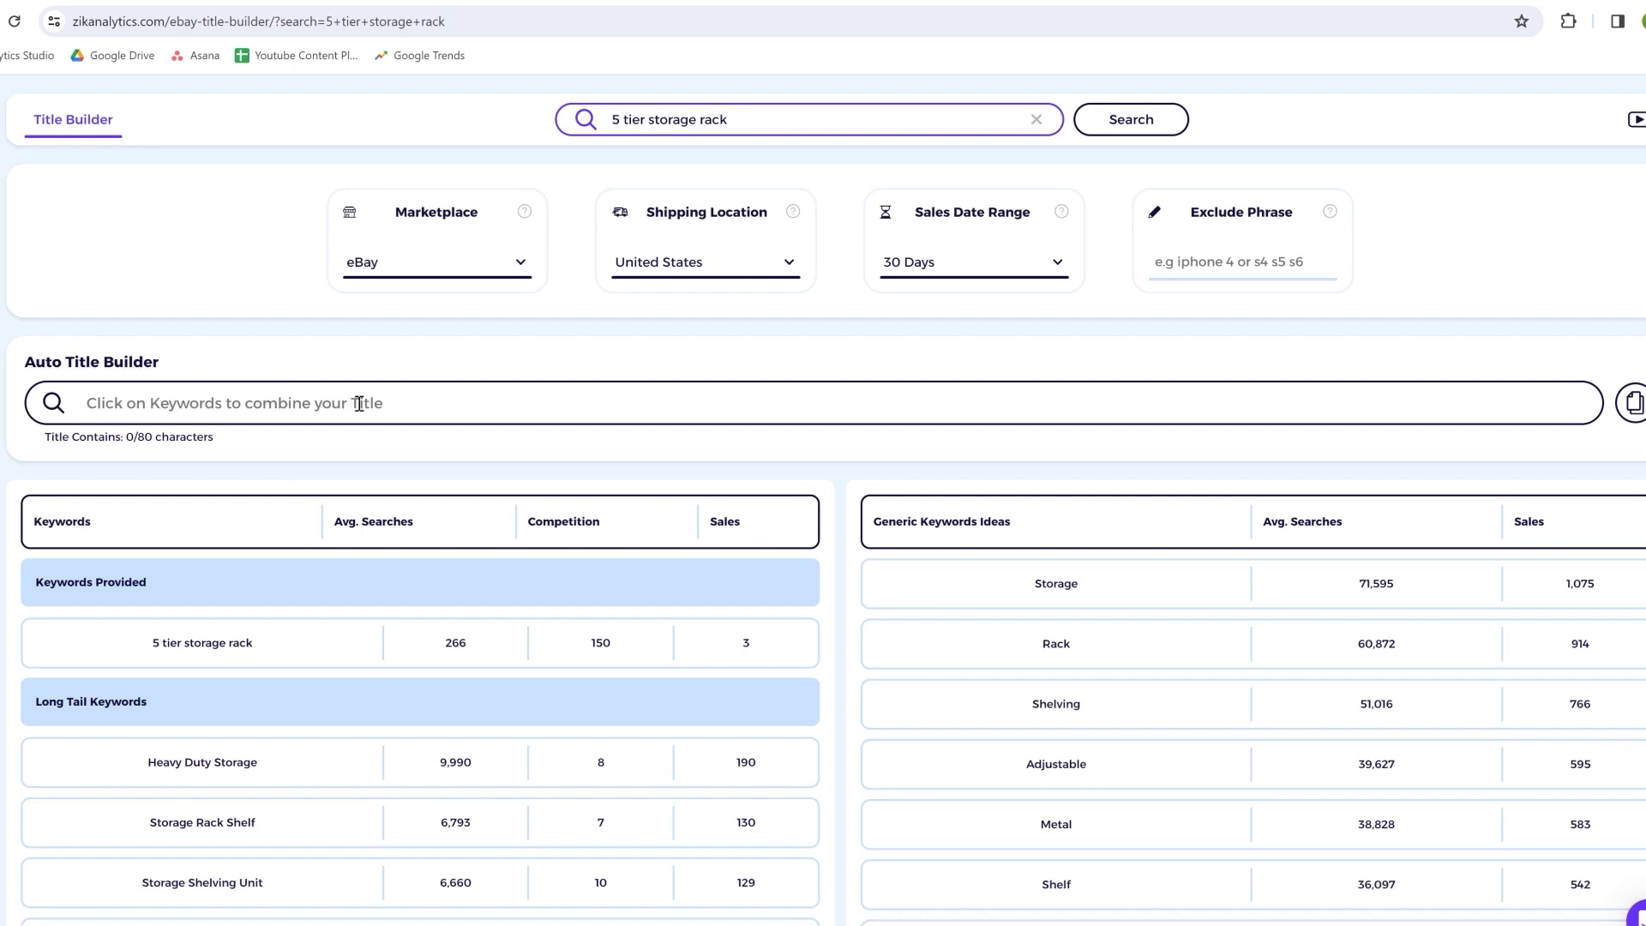
pyautogui.scroll(-2, 359, 403)
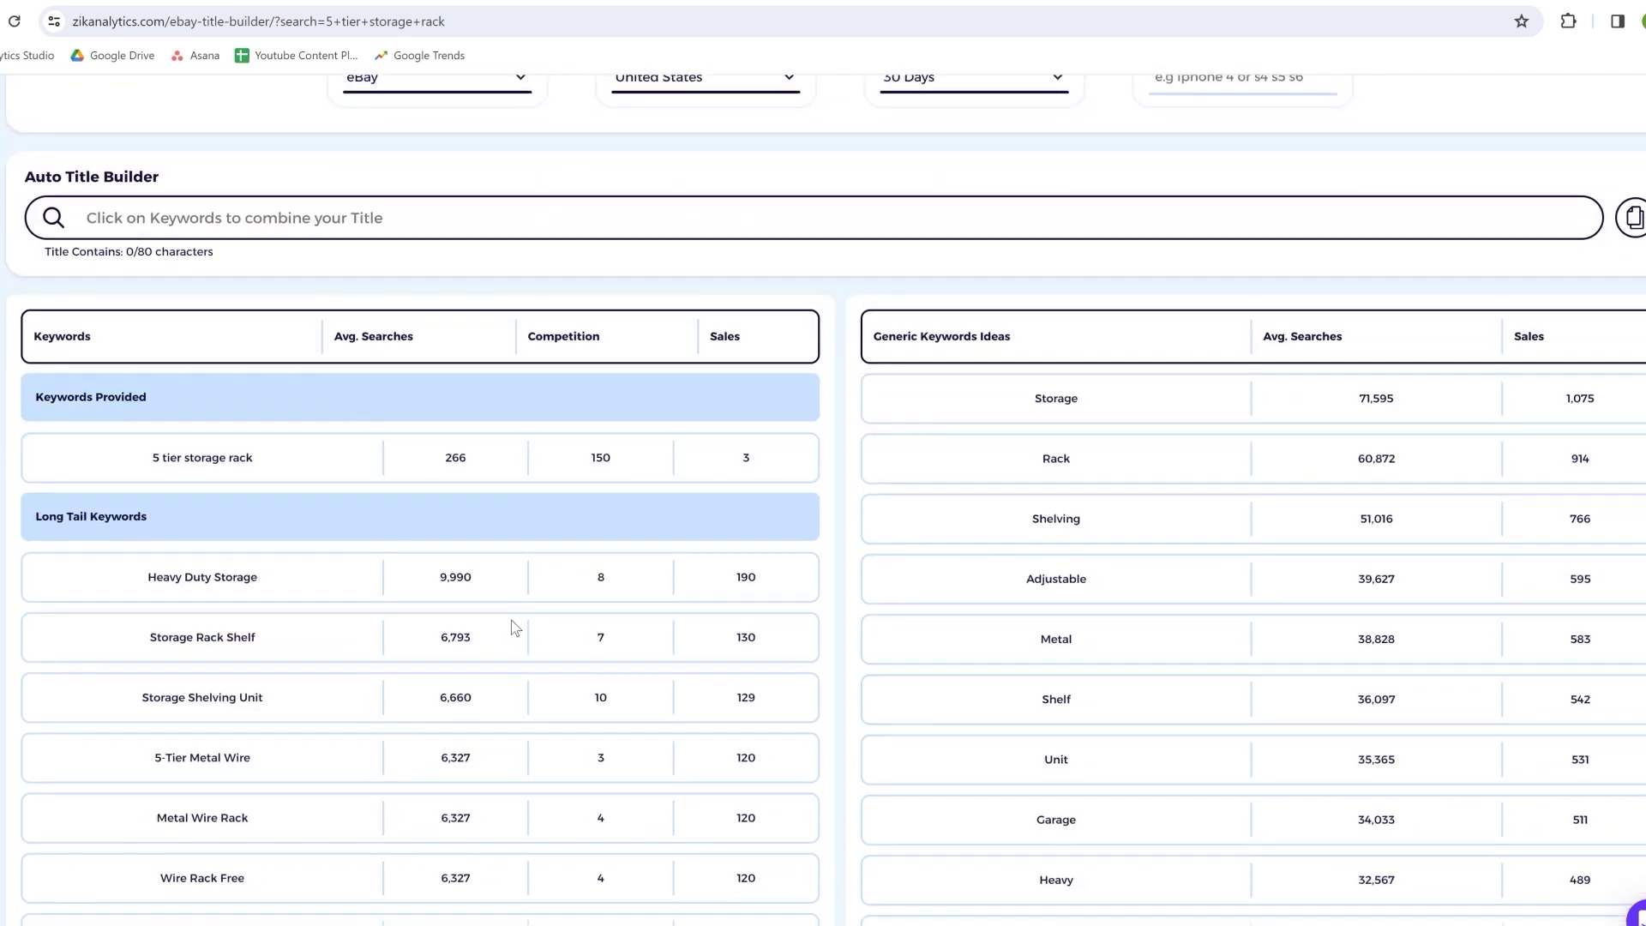
pyautogui.scroll(2, 515, 628)
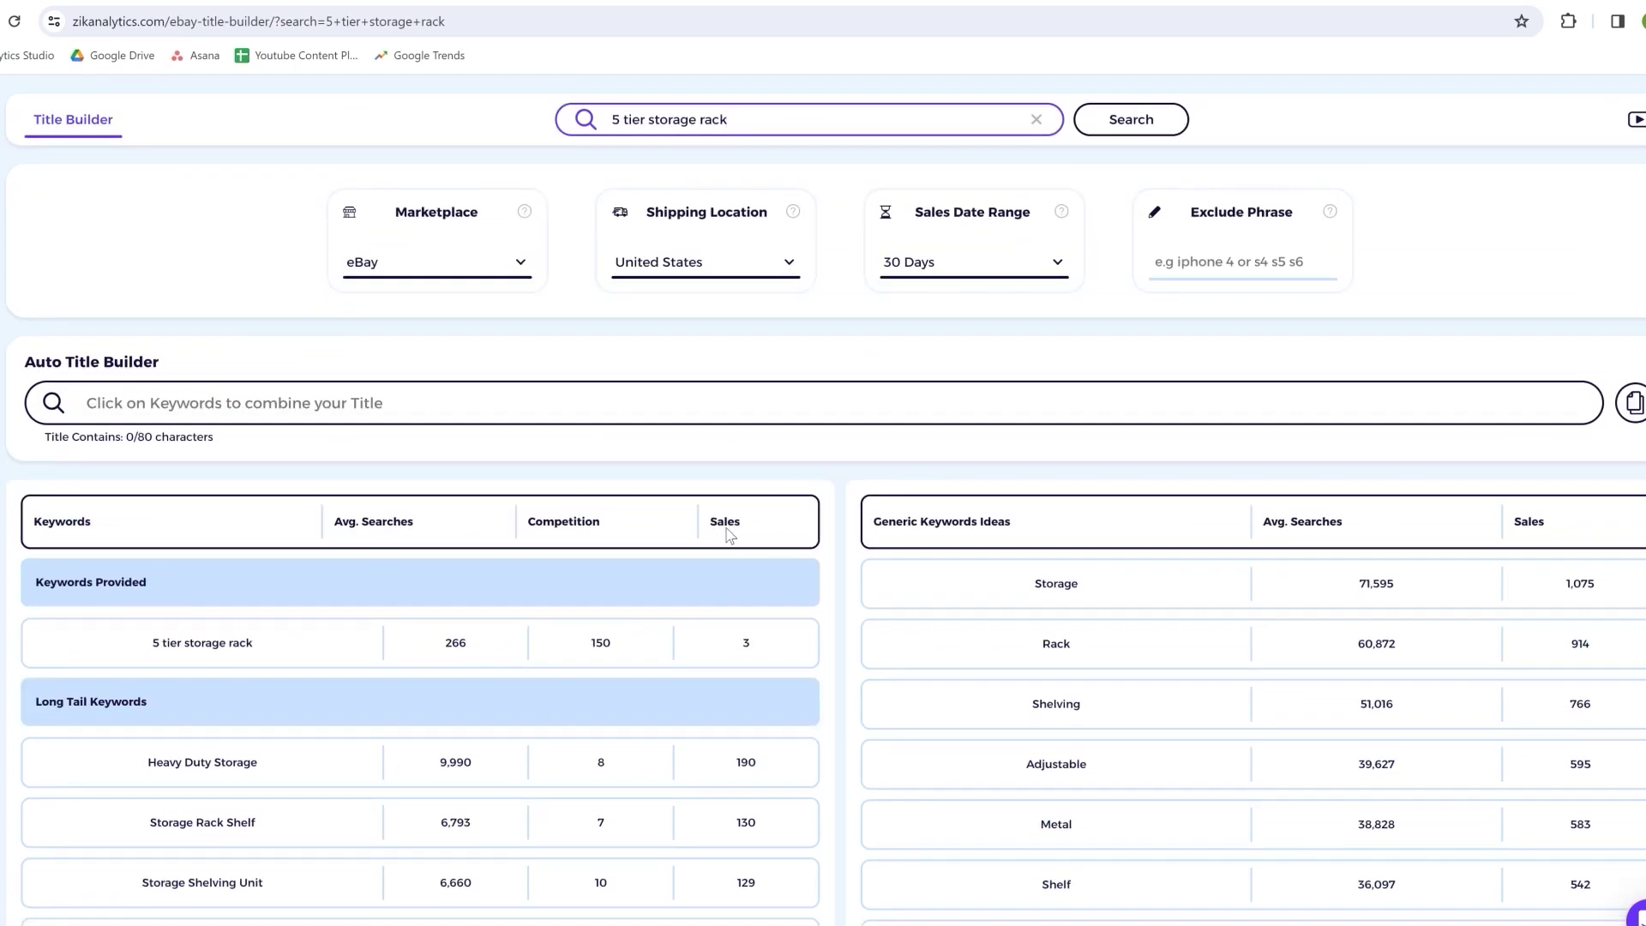
pyautogui.scroll(-1, 746, 658)
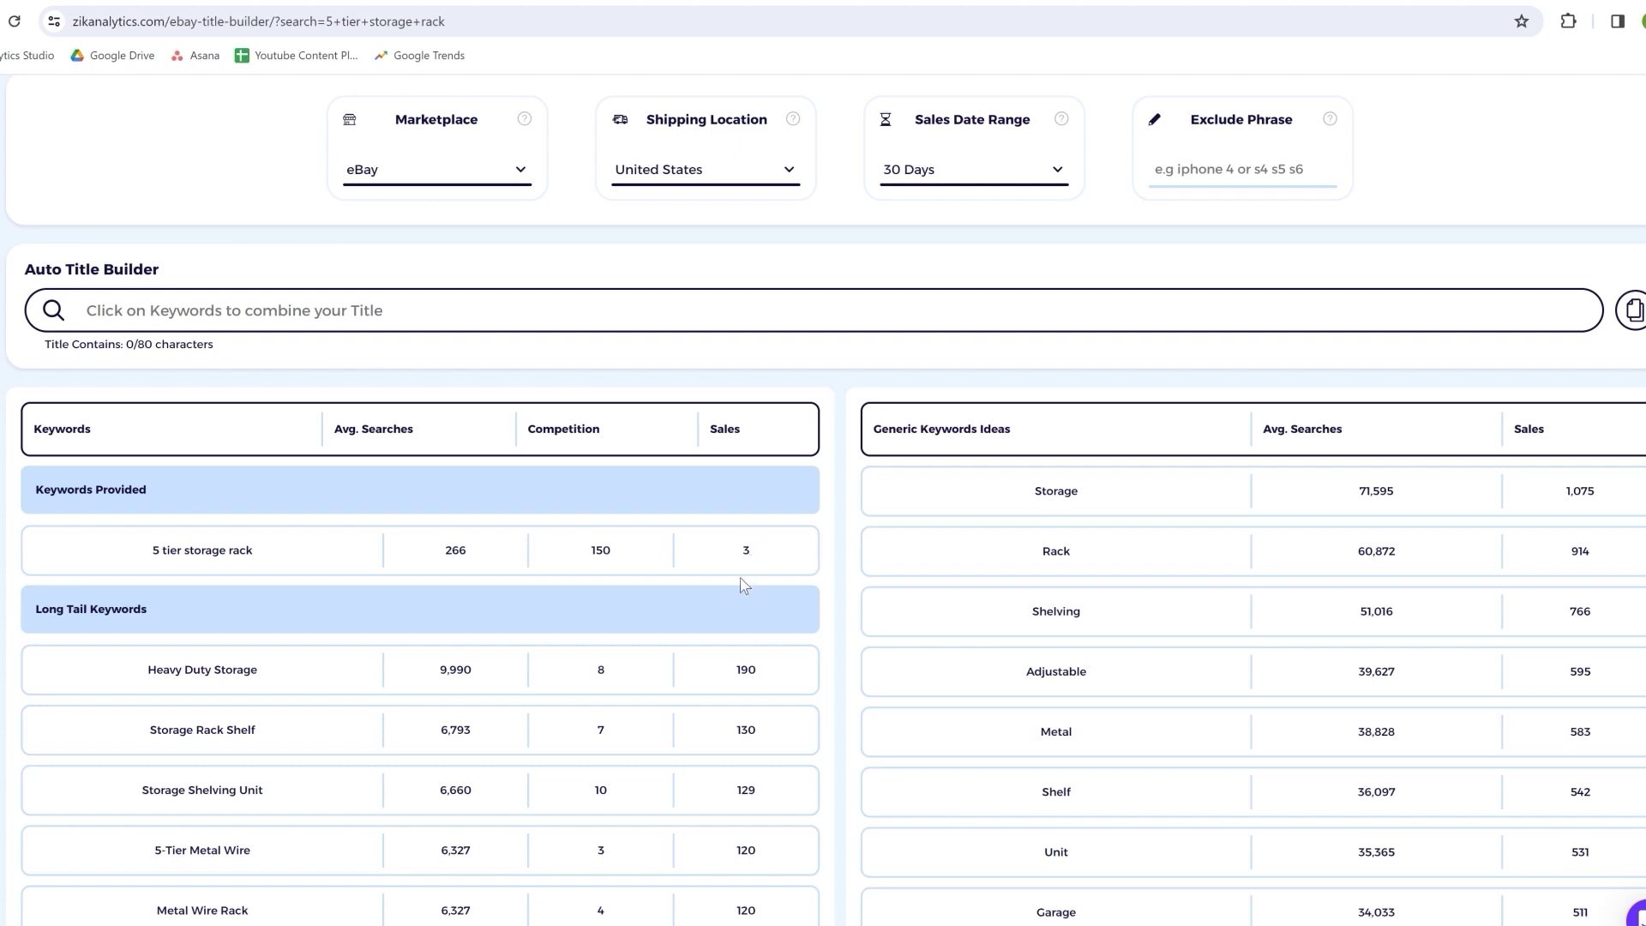
pyautogui.scroll(1, 738, 578)
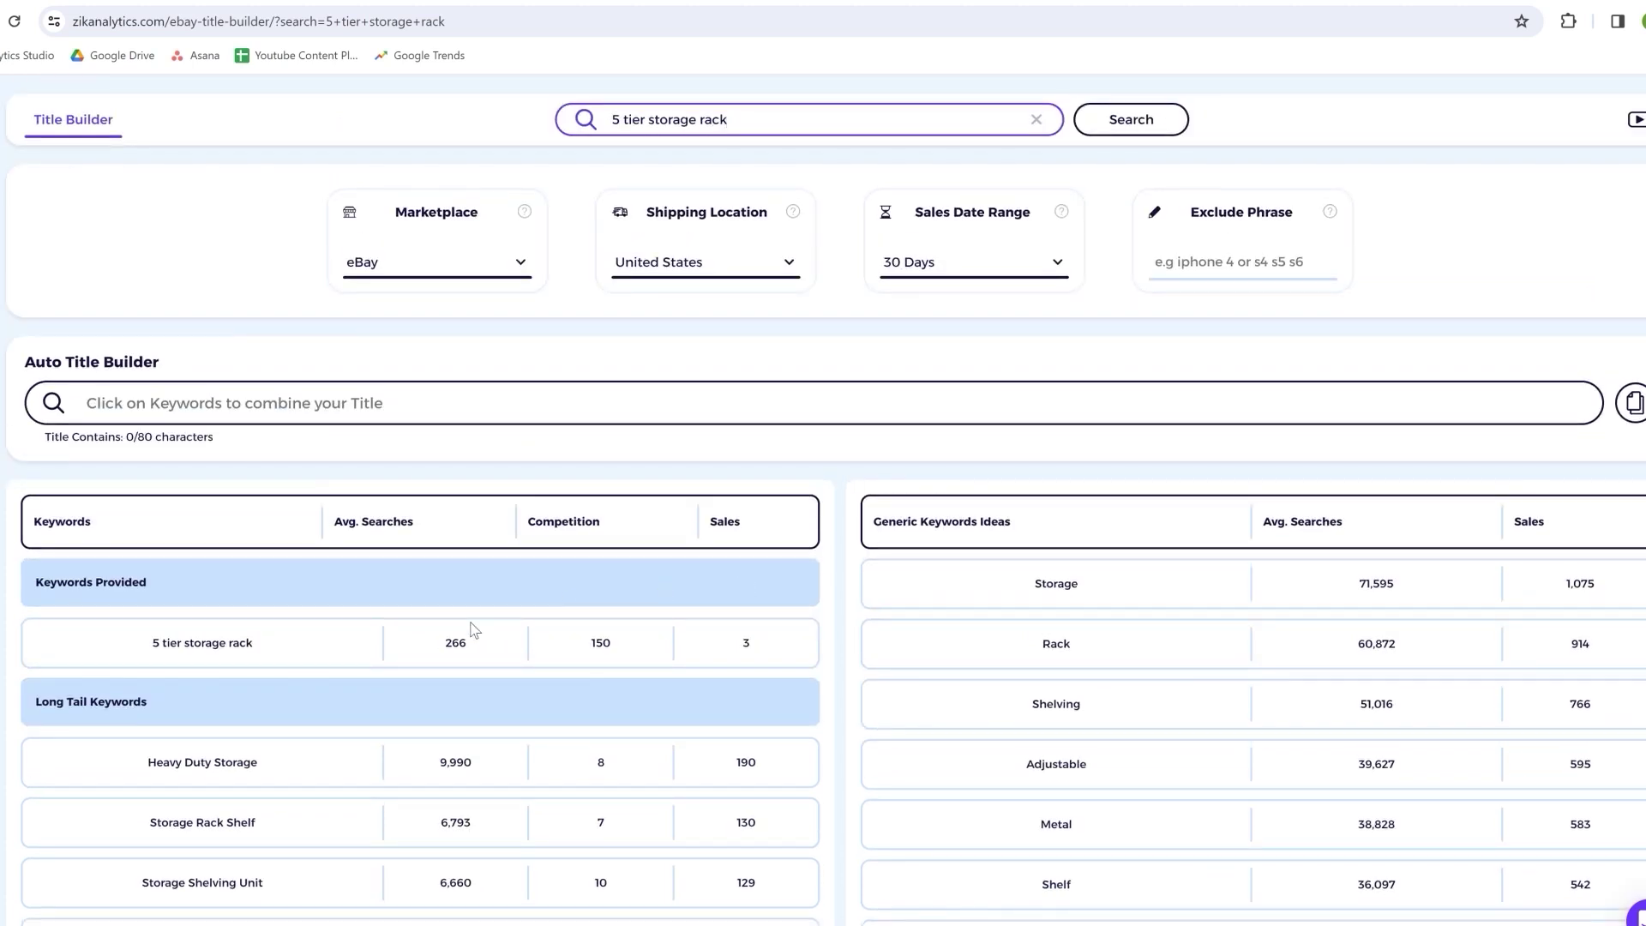
# Add '5 tier storage rack' and 'Heavy Duty Storage' to the title, checking the Walmart weight capacity
pyautogui.click(199, 643)
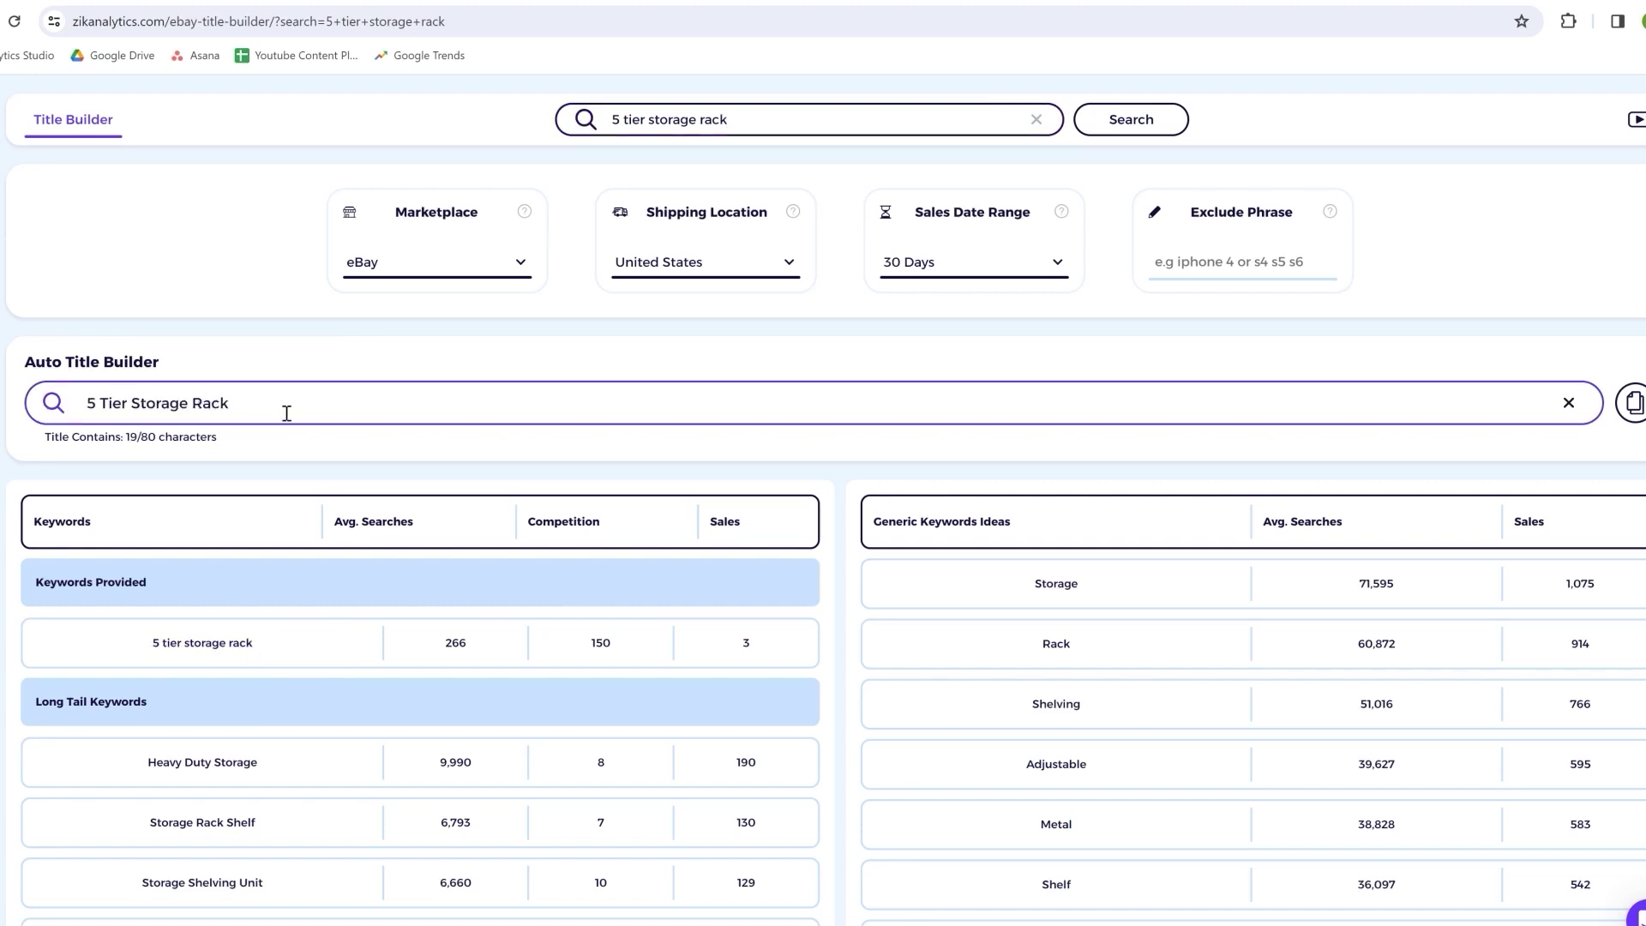
pyautogui.write(',')
pyautogui.doubleClick(600, 762)
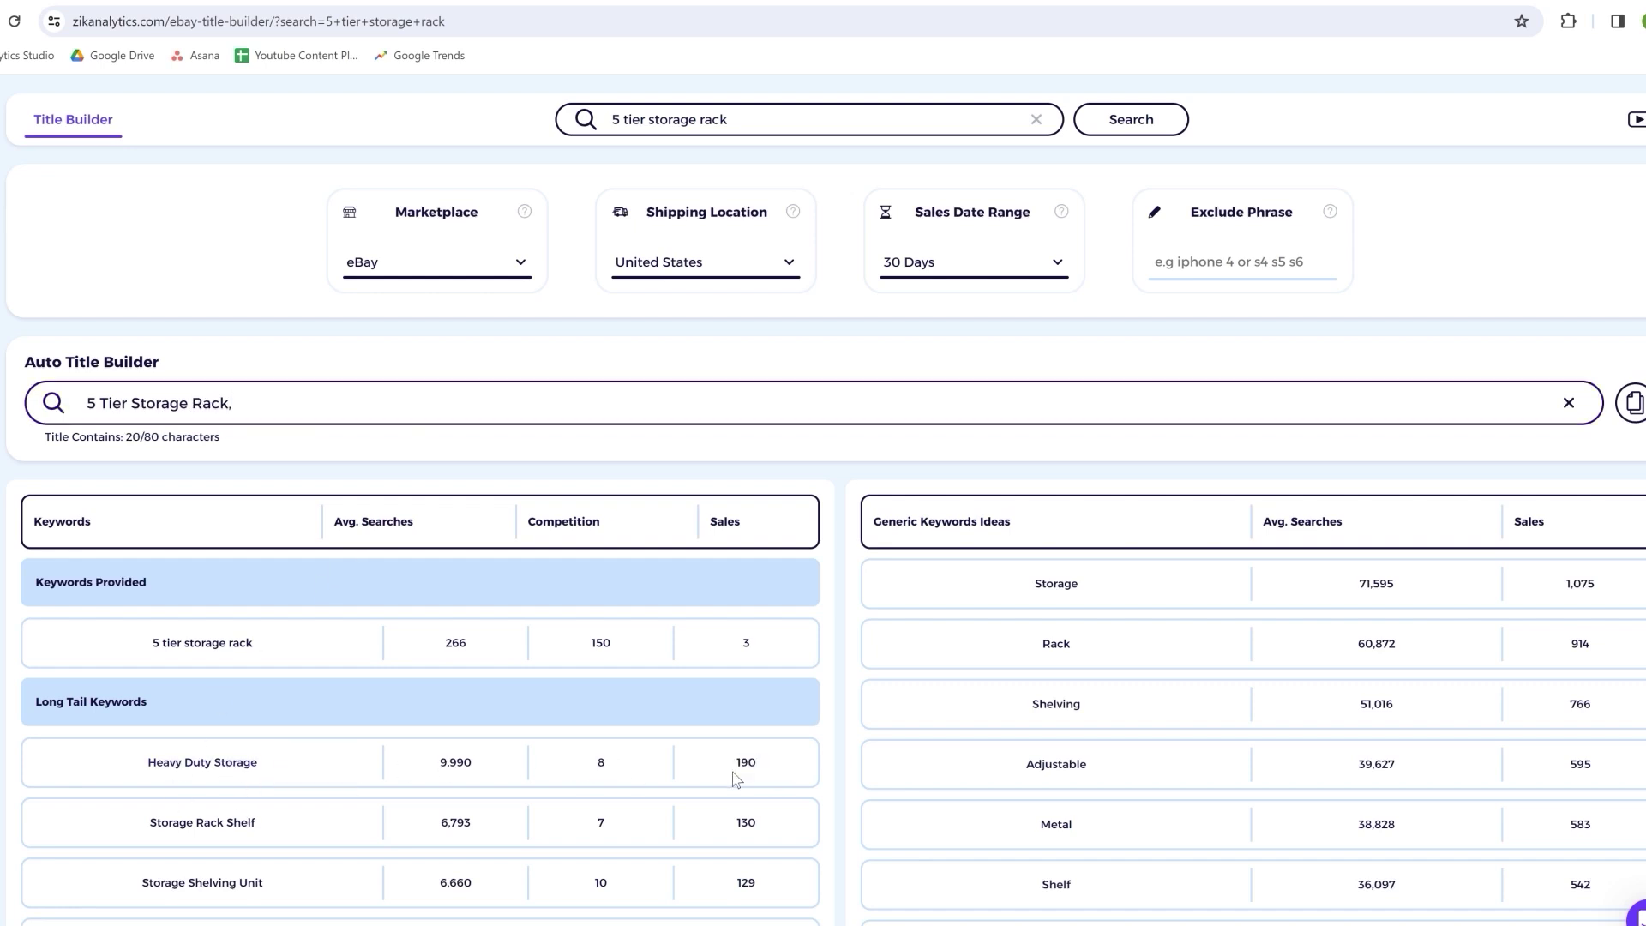
pyautogui.hotkey('ctrl', 'Tab')
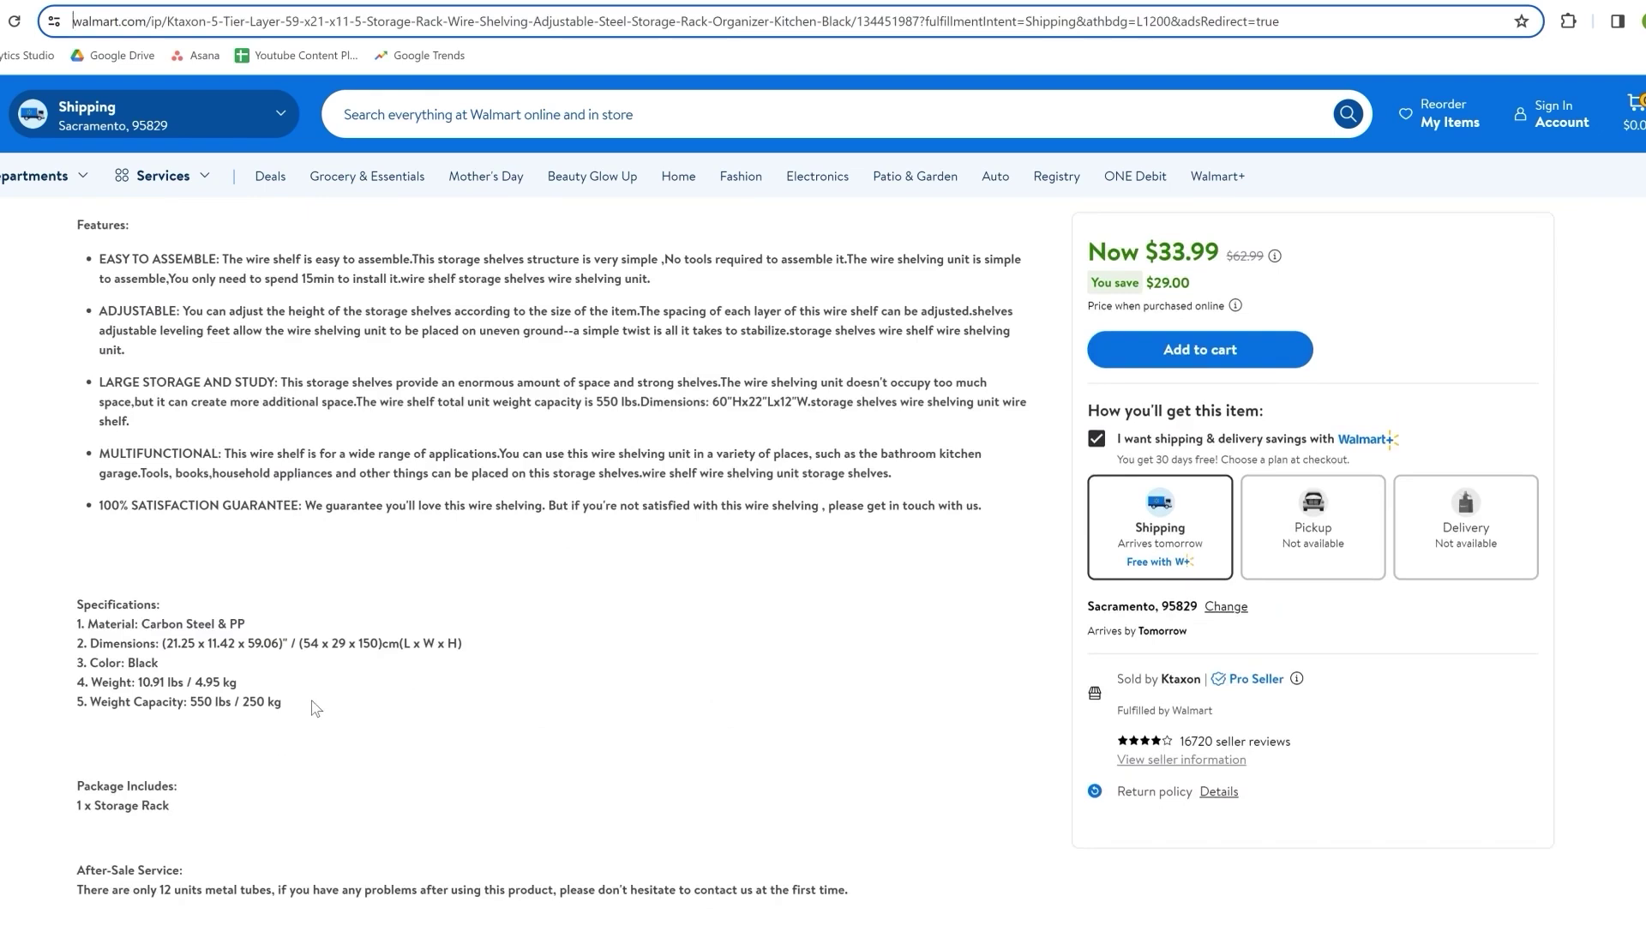
pyautogui.moveTo(313, 702); pyautogui.dragTo(219, 702)
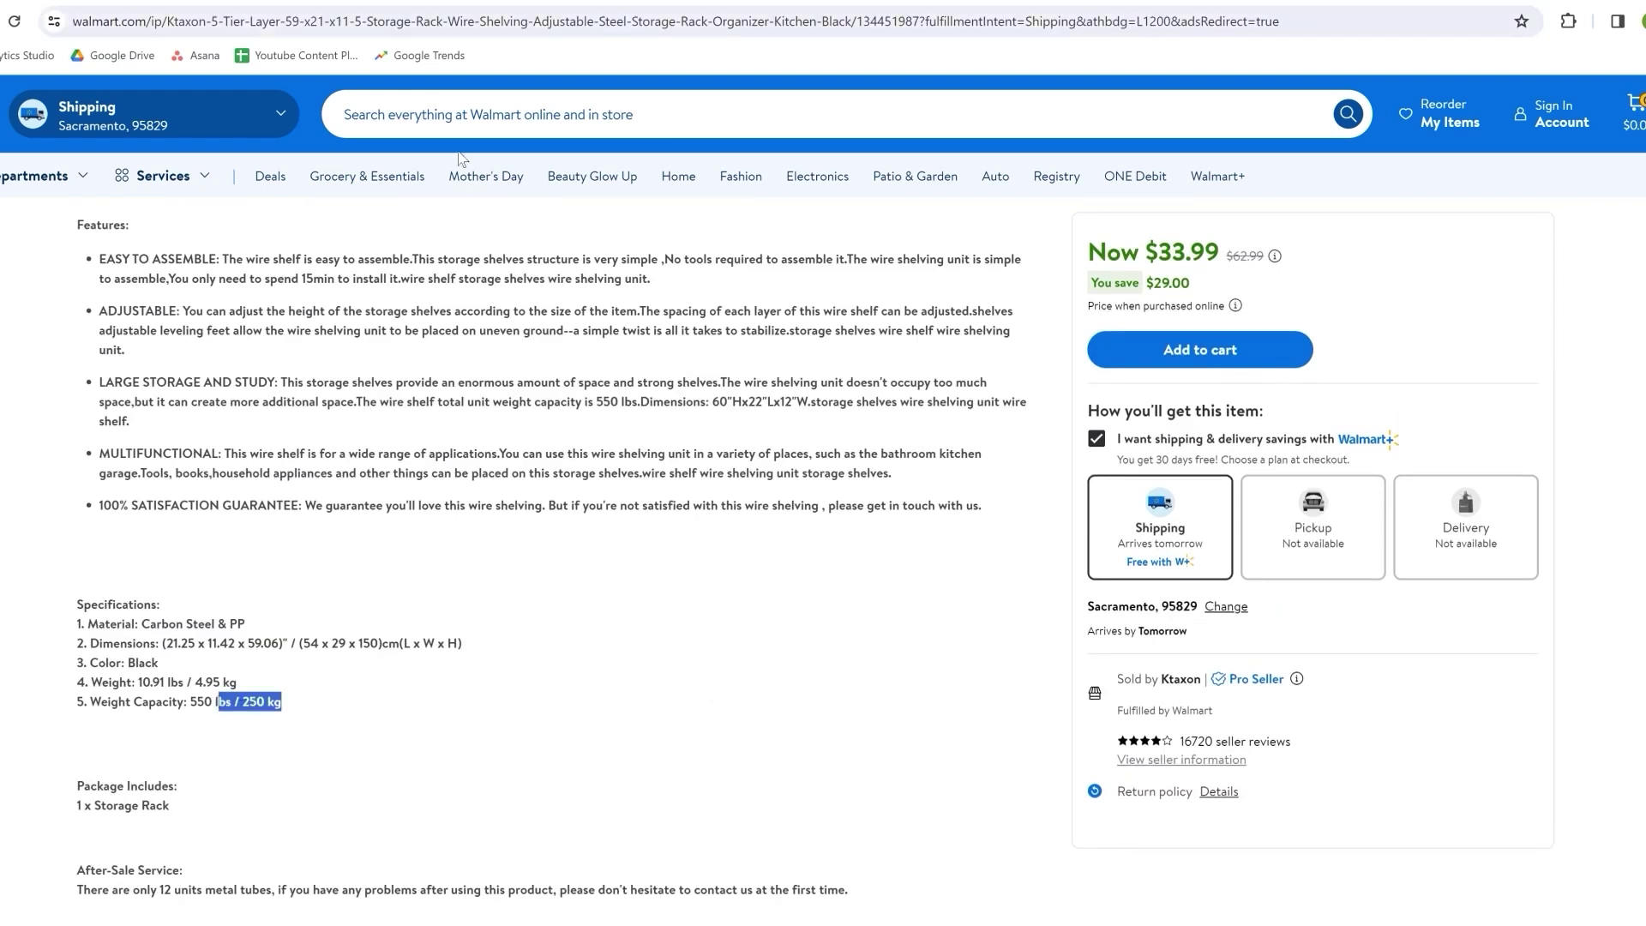
pyautogui.click(627, 1)
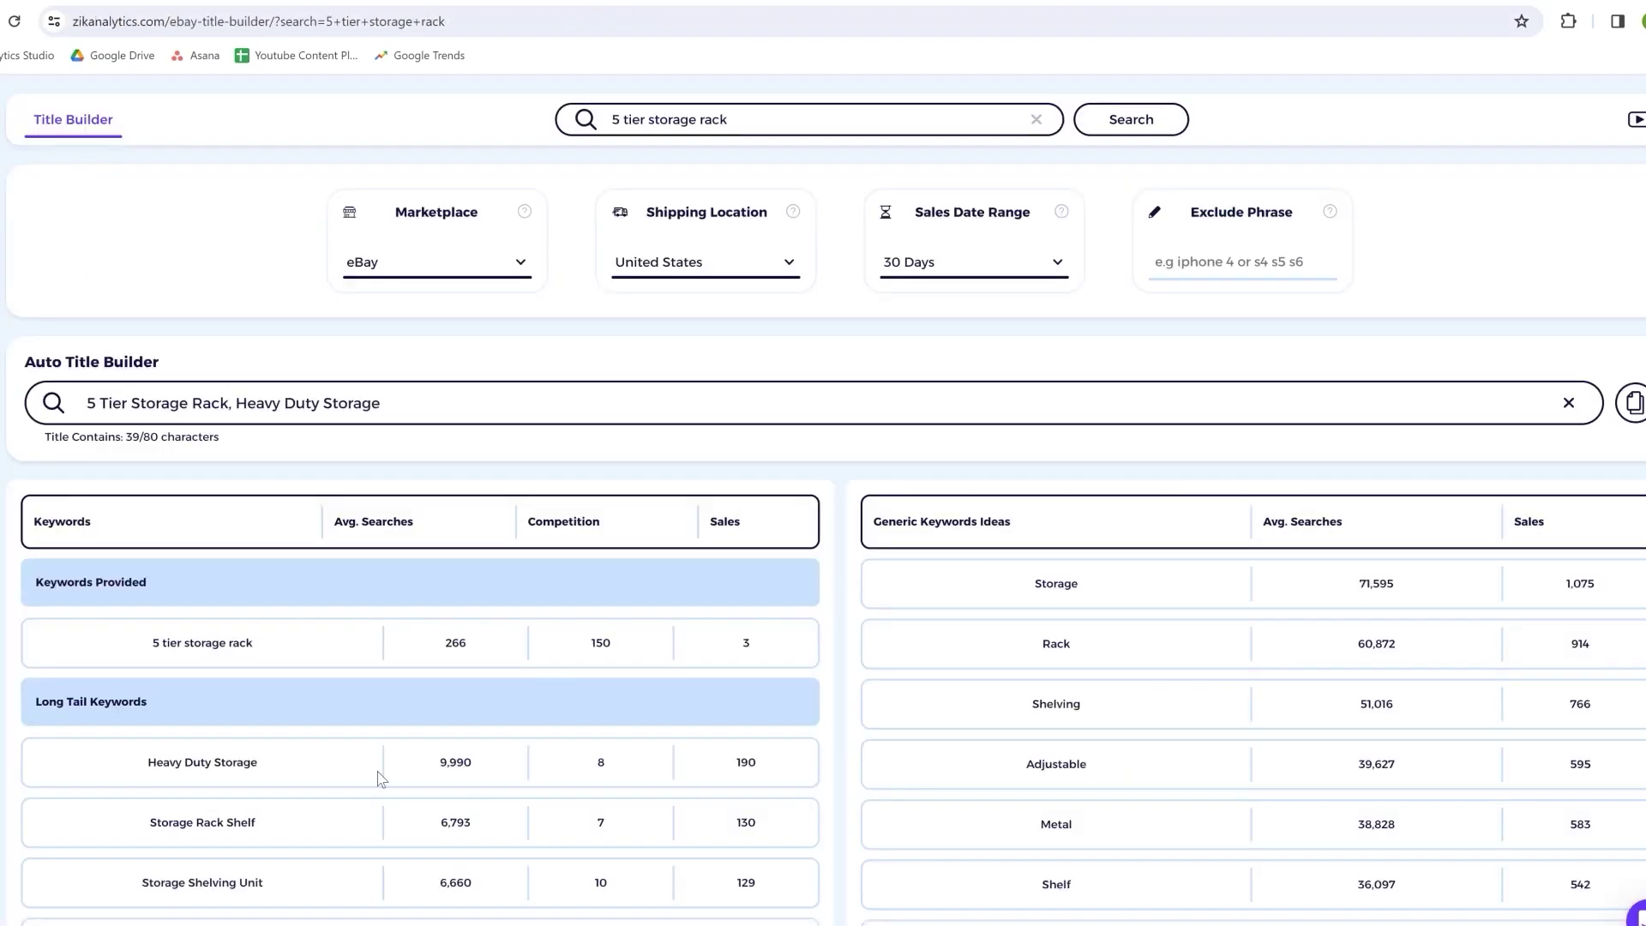
# Append the Adjustable keyword after Heavy Duty Storage in the title
pyautogui.click(309, 409)
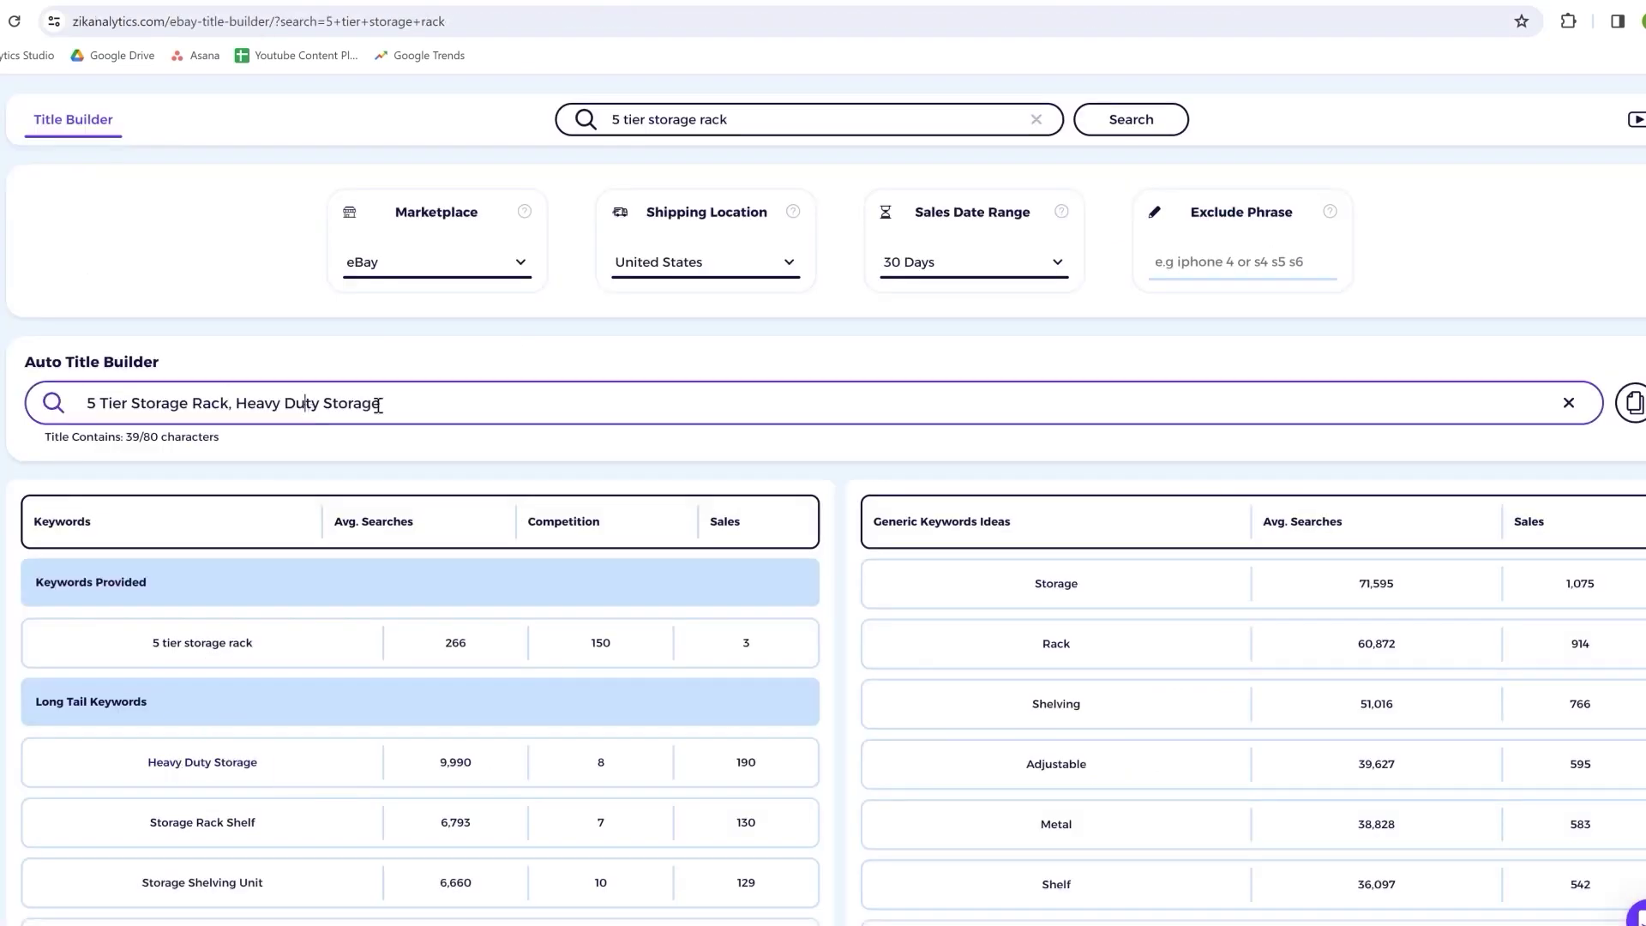
pyautogui.moveTo(363, 405); pyautogui.dragTo(240, 408)
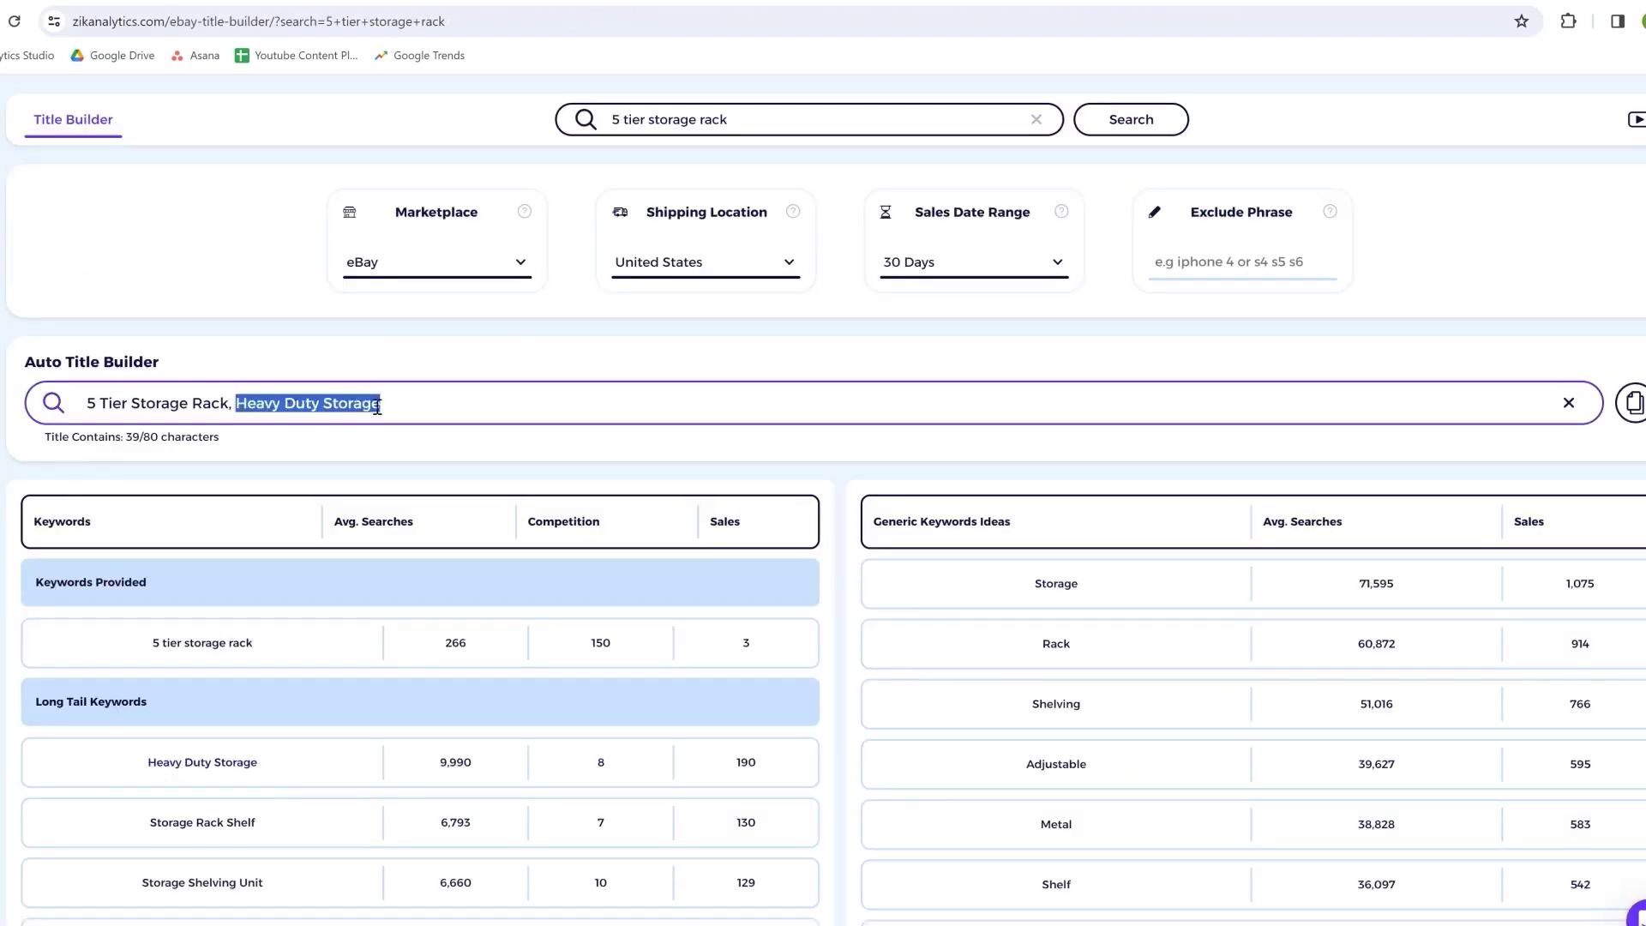
pyautogui.click(424, 403)
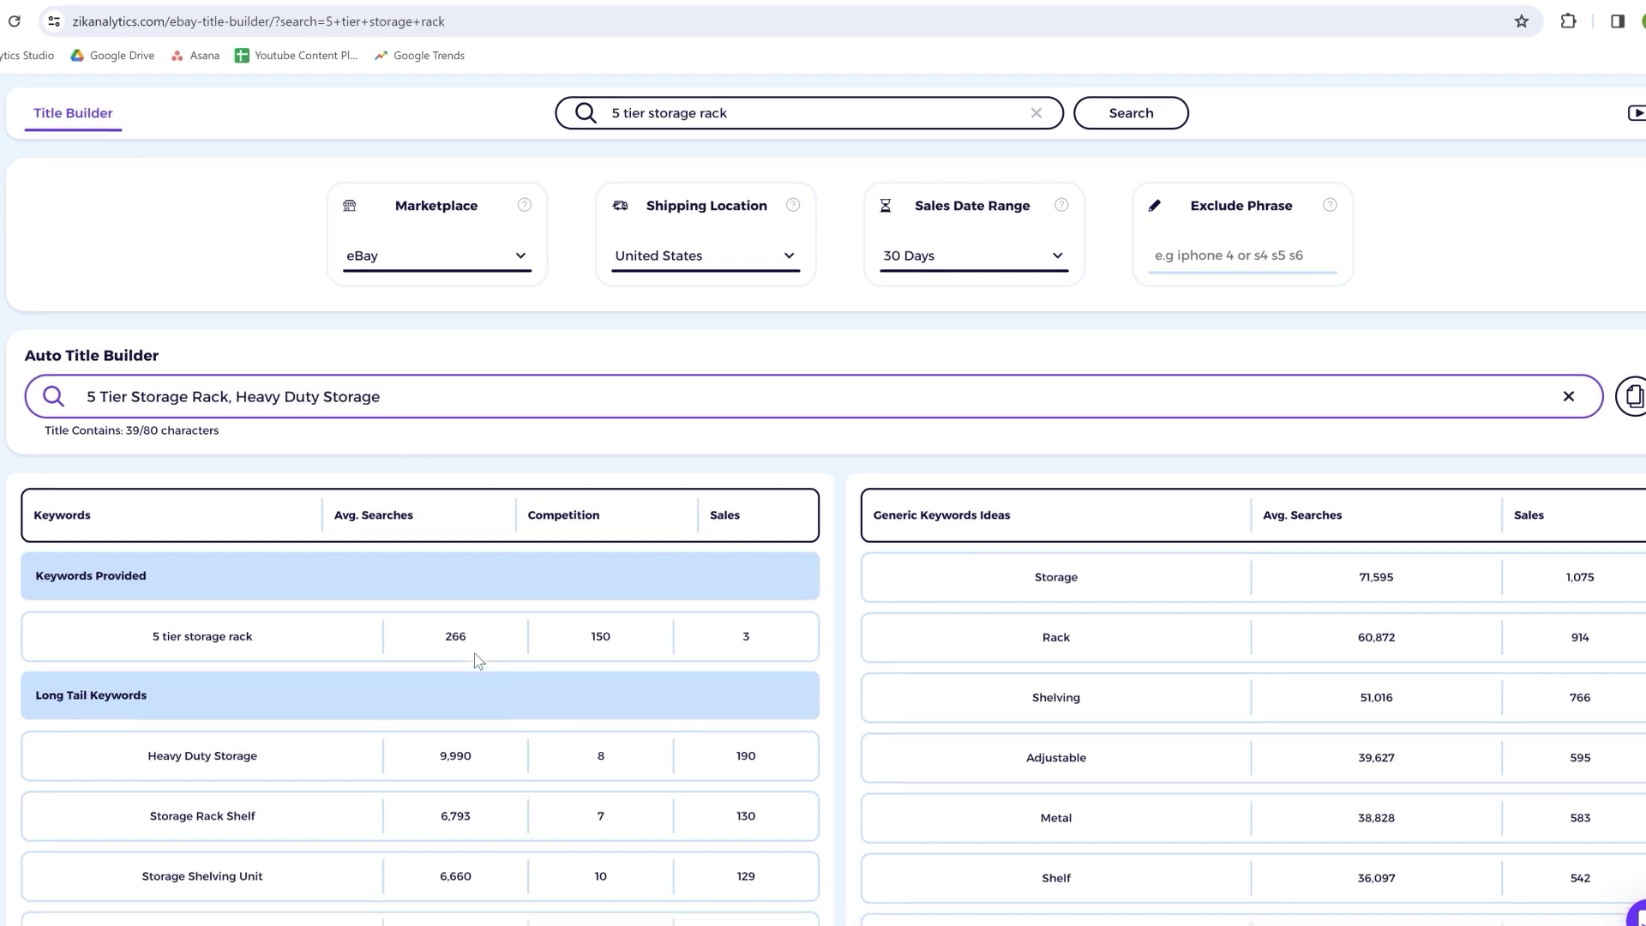
pyautogui.scroll(-1, 475, 652)
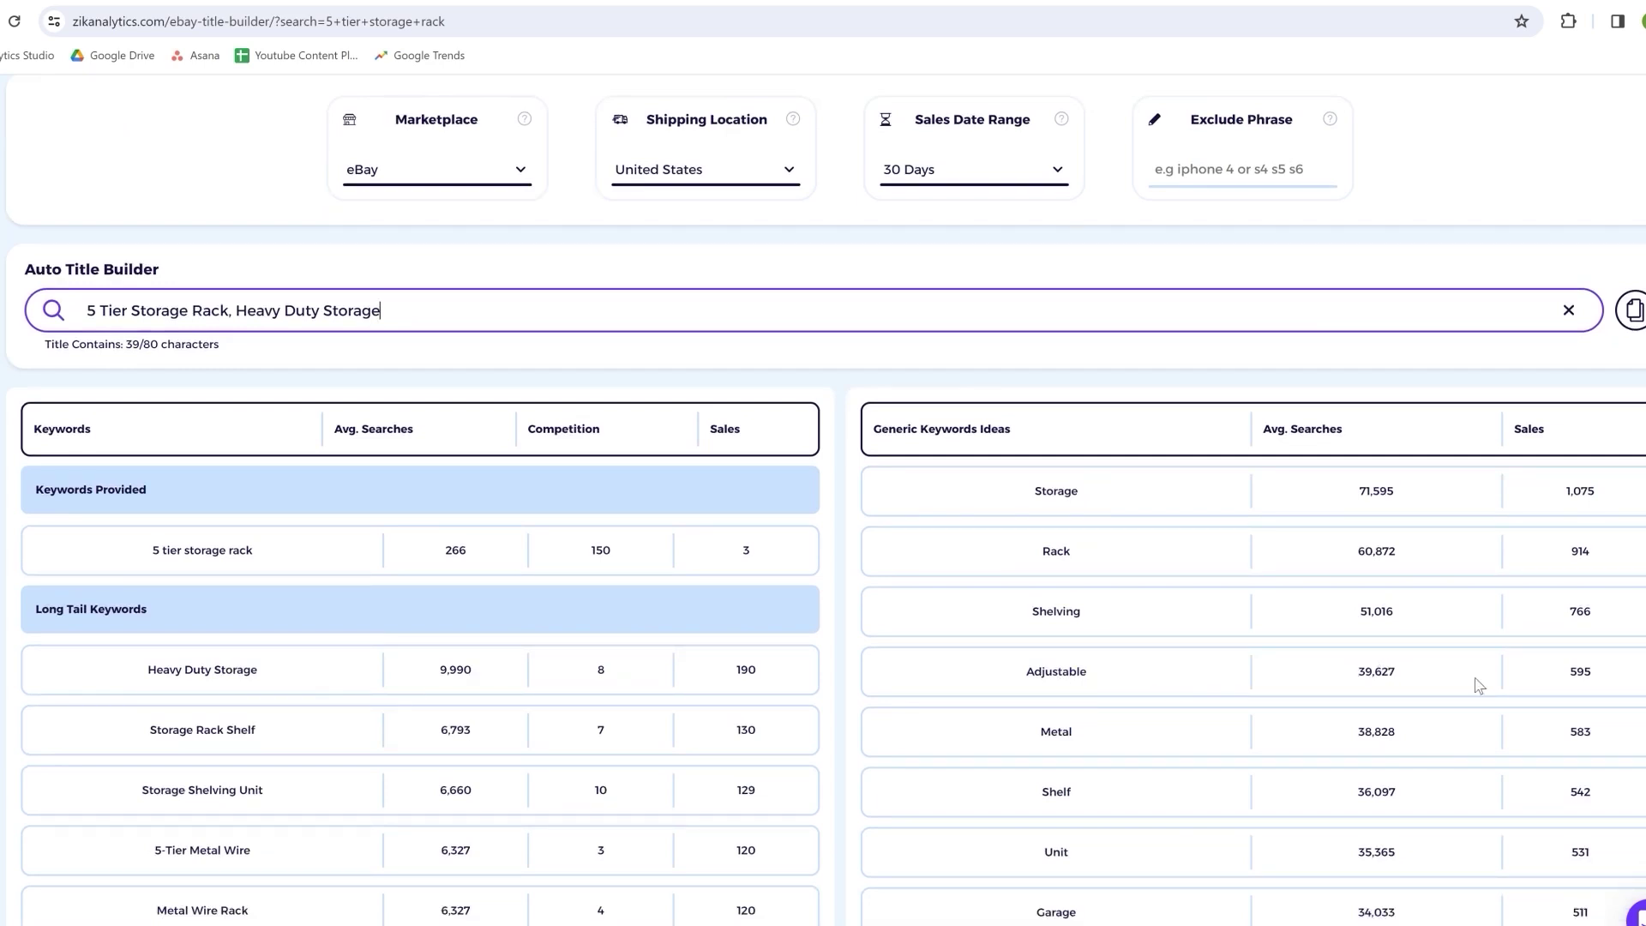
pyautogui.moveTo(1603, 674); pyautogui.dragTo(1569, 674)
pyautogui.moveTo(1413, 689); pyautogui.dragTo(1348, 677)
pyautogui.click(1348, 679)
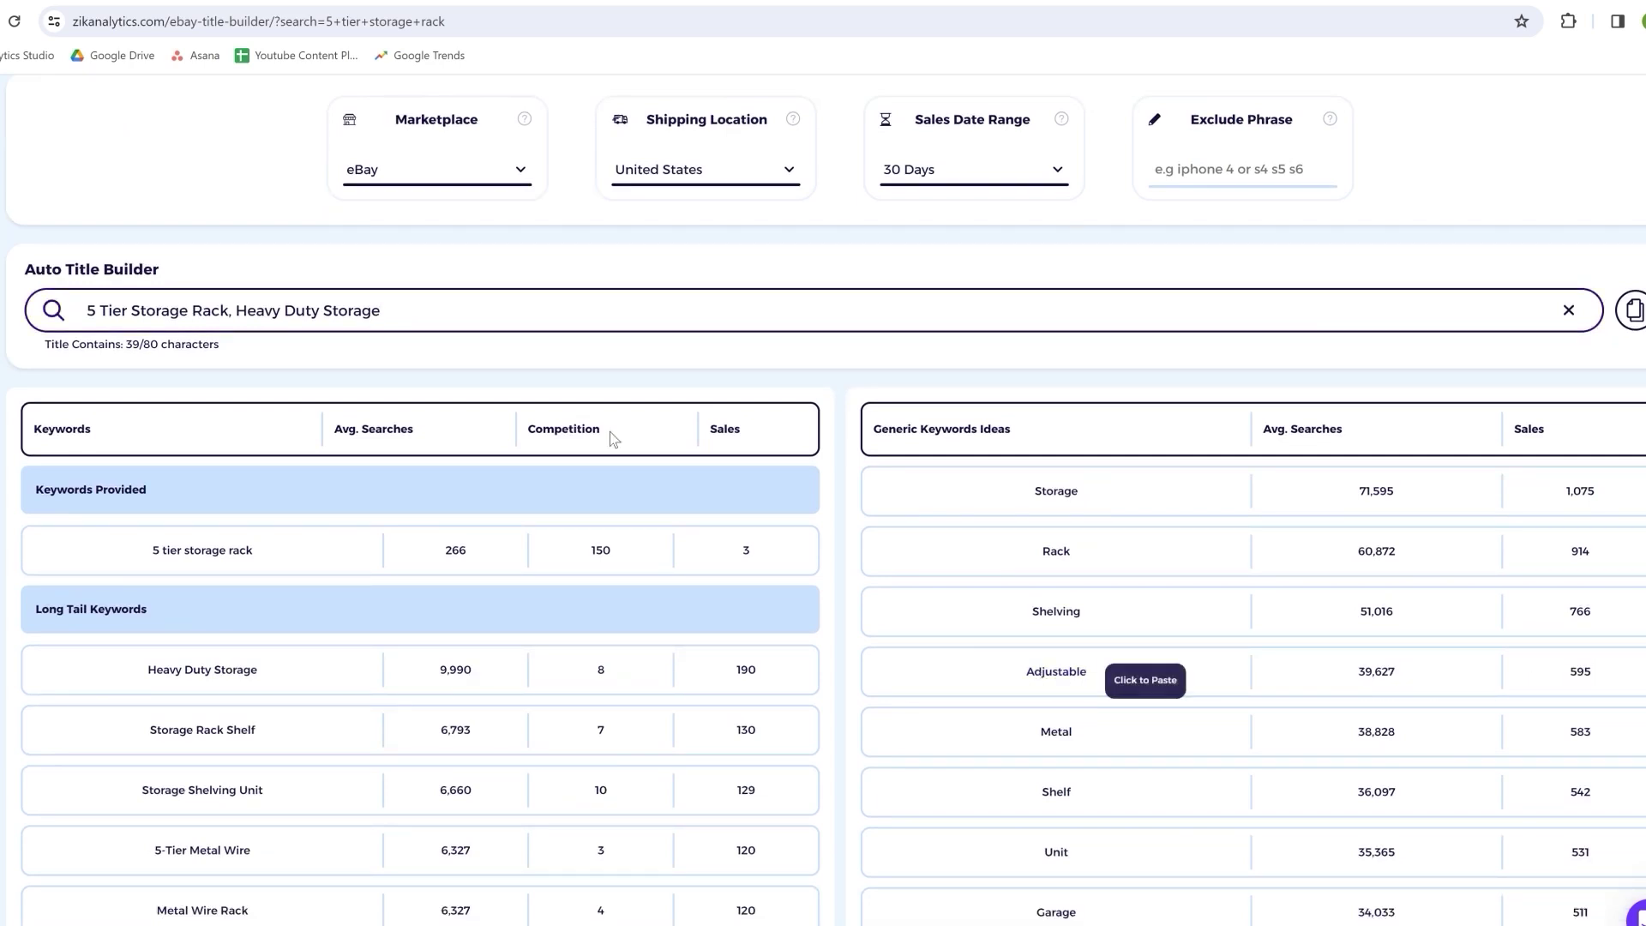
pyautogui.click(1061, 679)
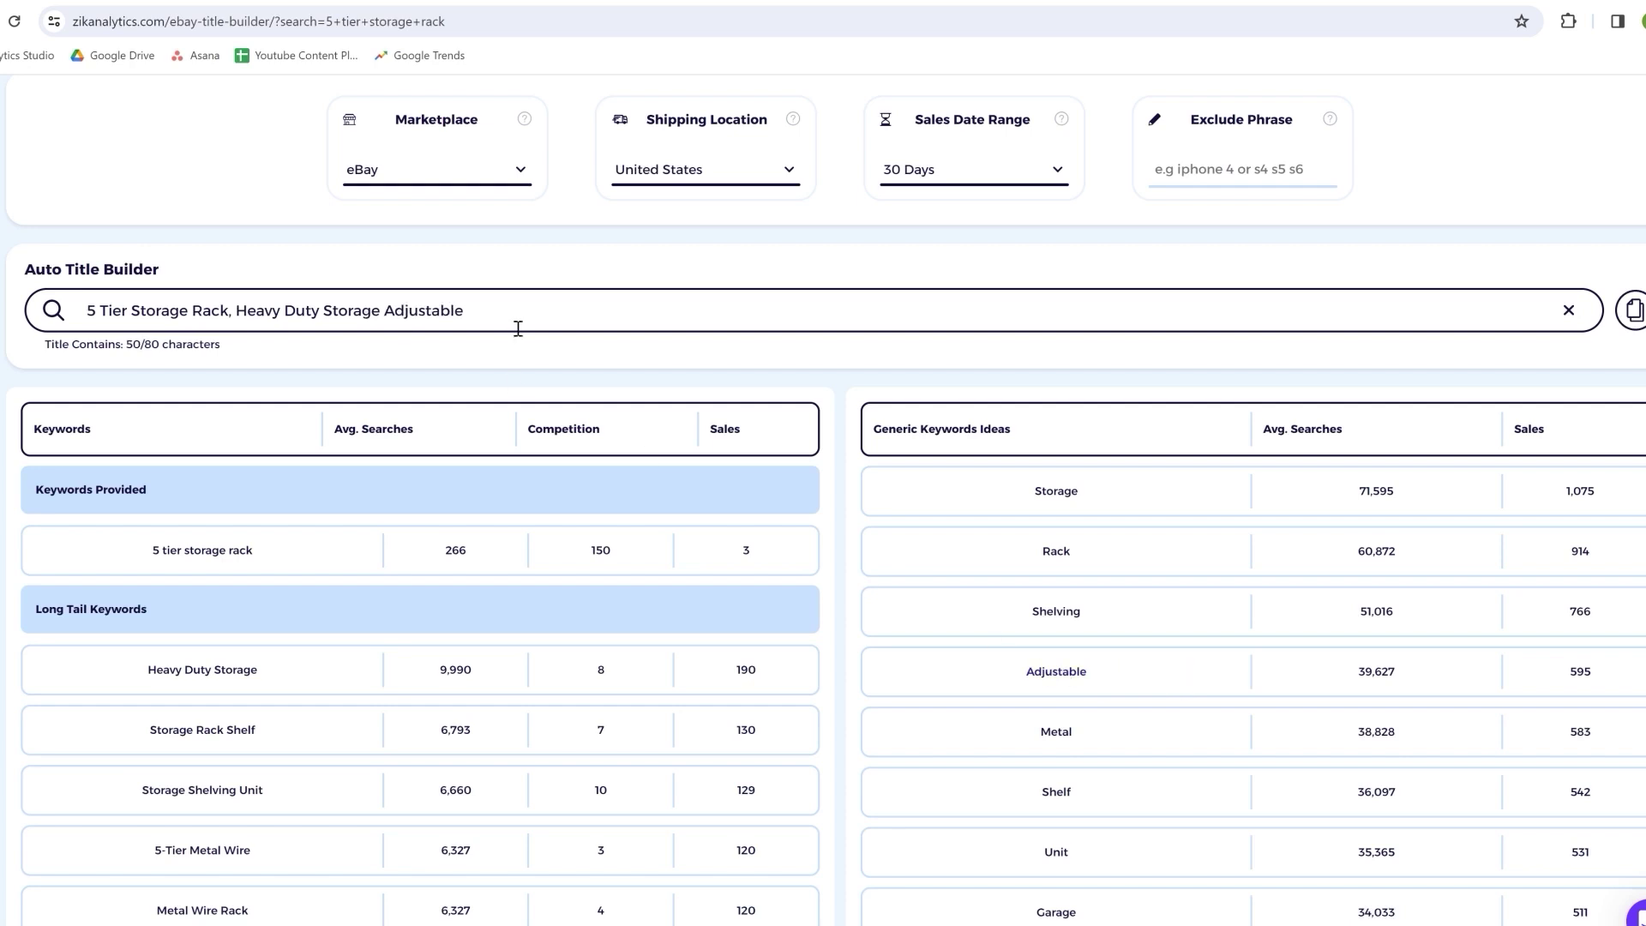
# Append 'Metal Wire Rack' and add a comma after Heavy Duty Storage
pyautogui.scroll(-1, 518, 327)
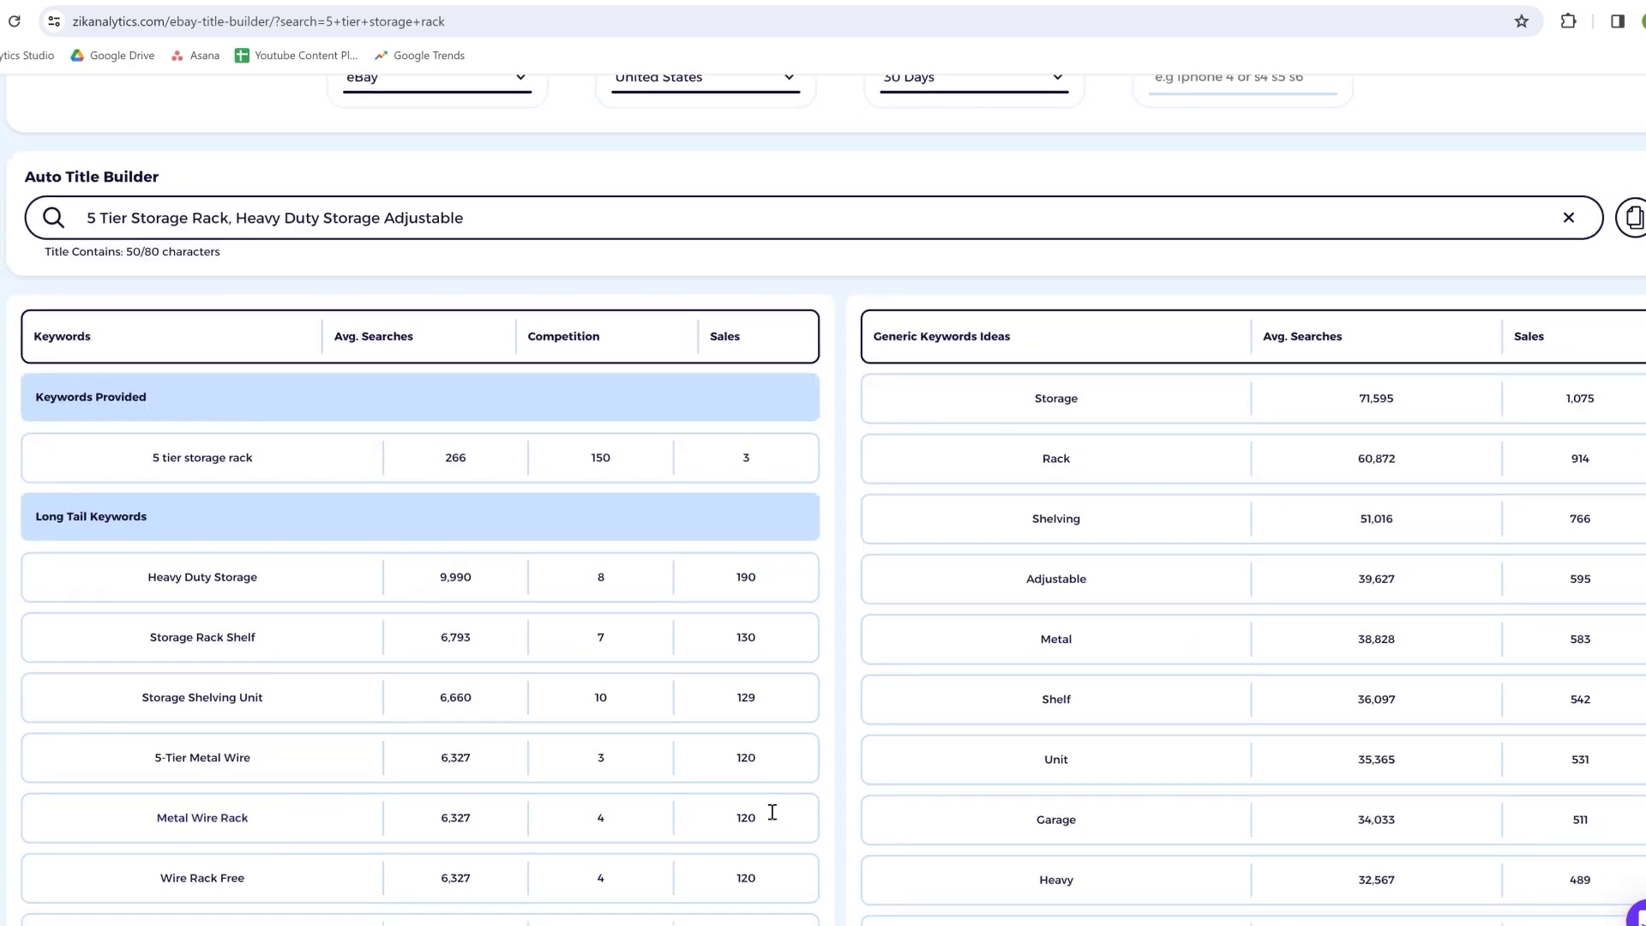
pyautogui.doubleClick(745, 818)
pyautogui.click(218, 825)
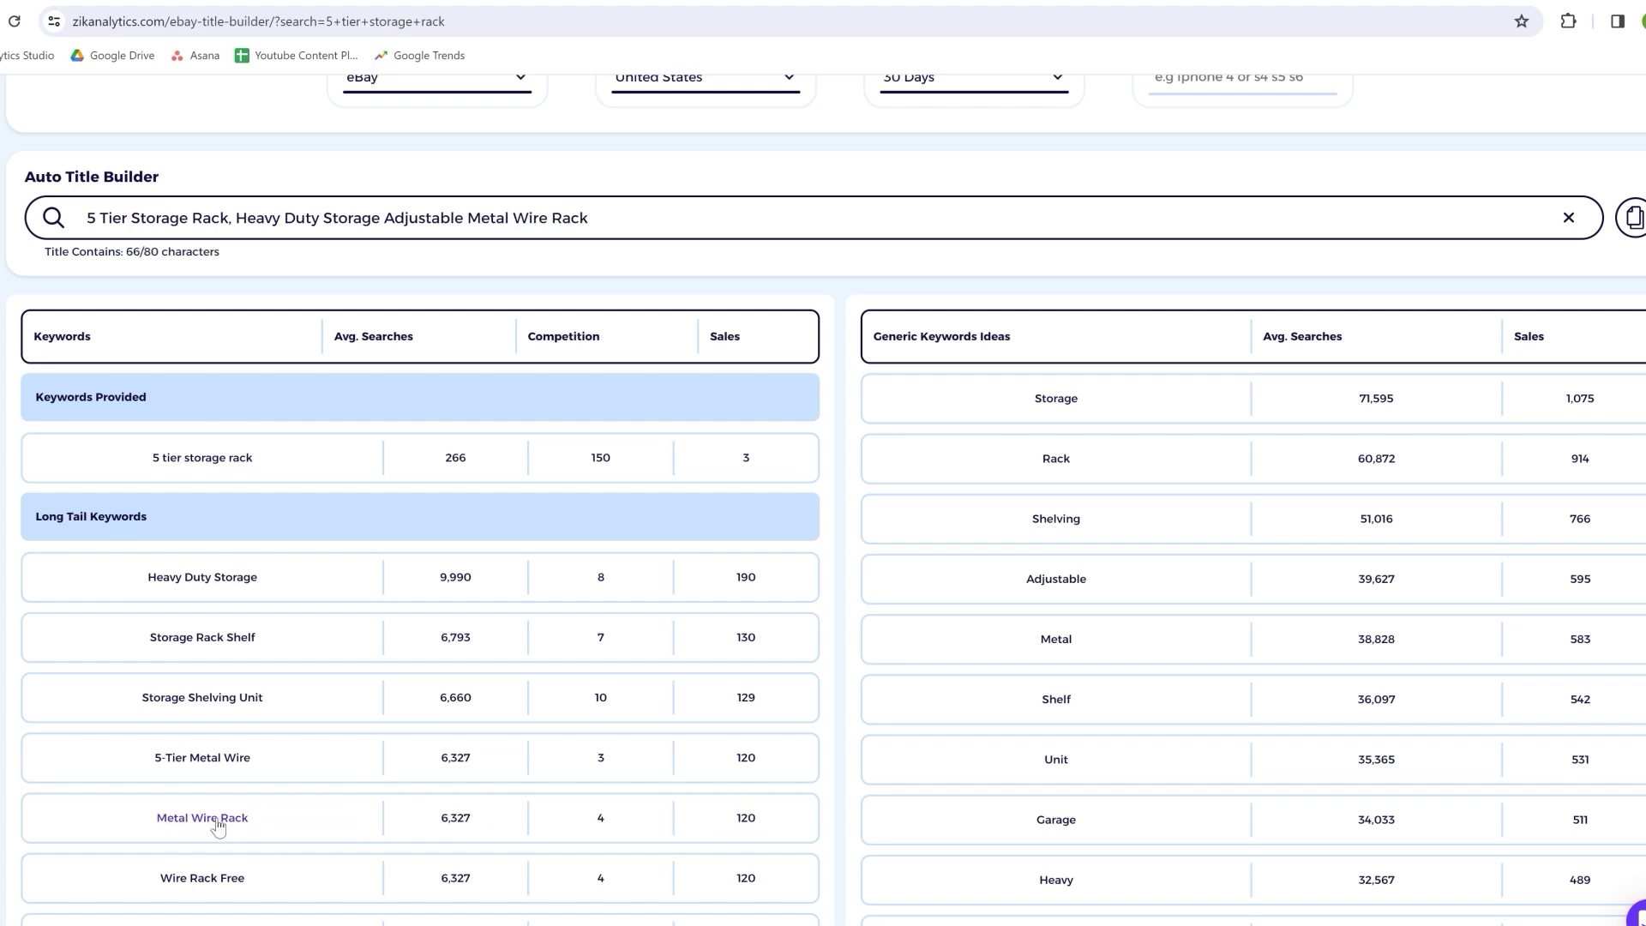
pyautogui.click(380, 216)
pyautogui.write(',')
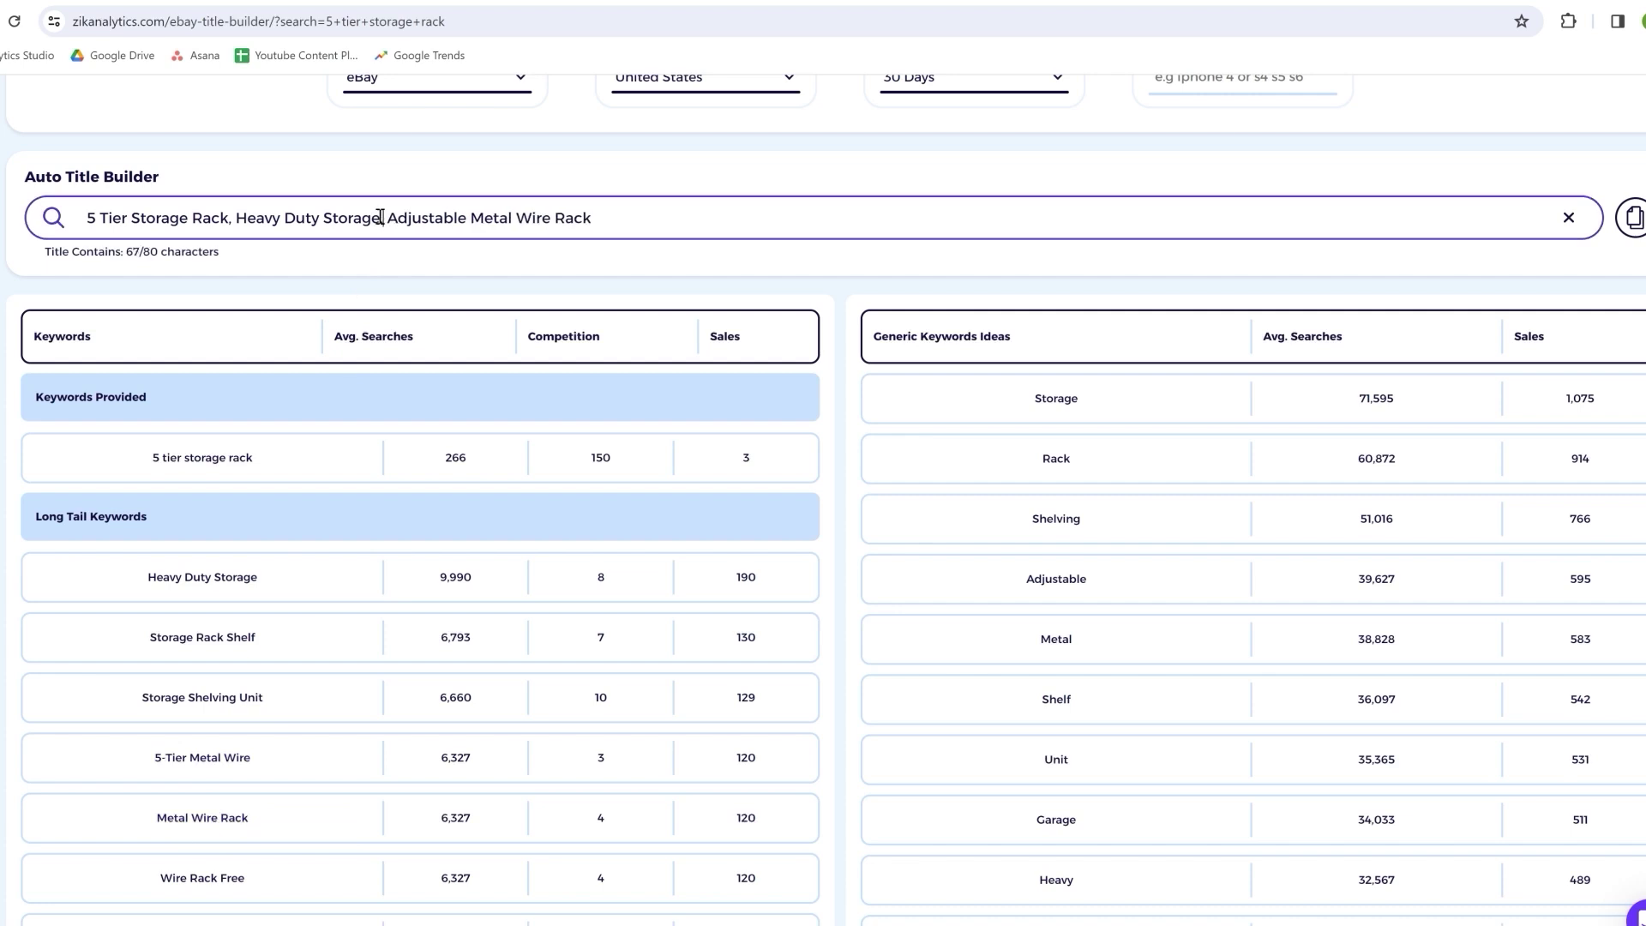
pyautogui.click(467, 217)
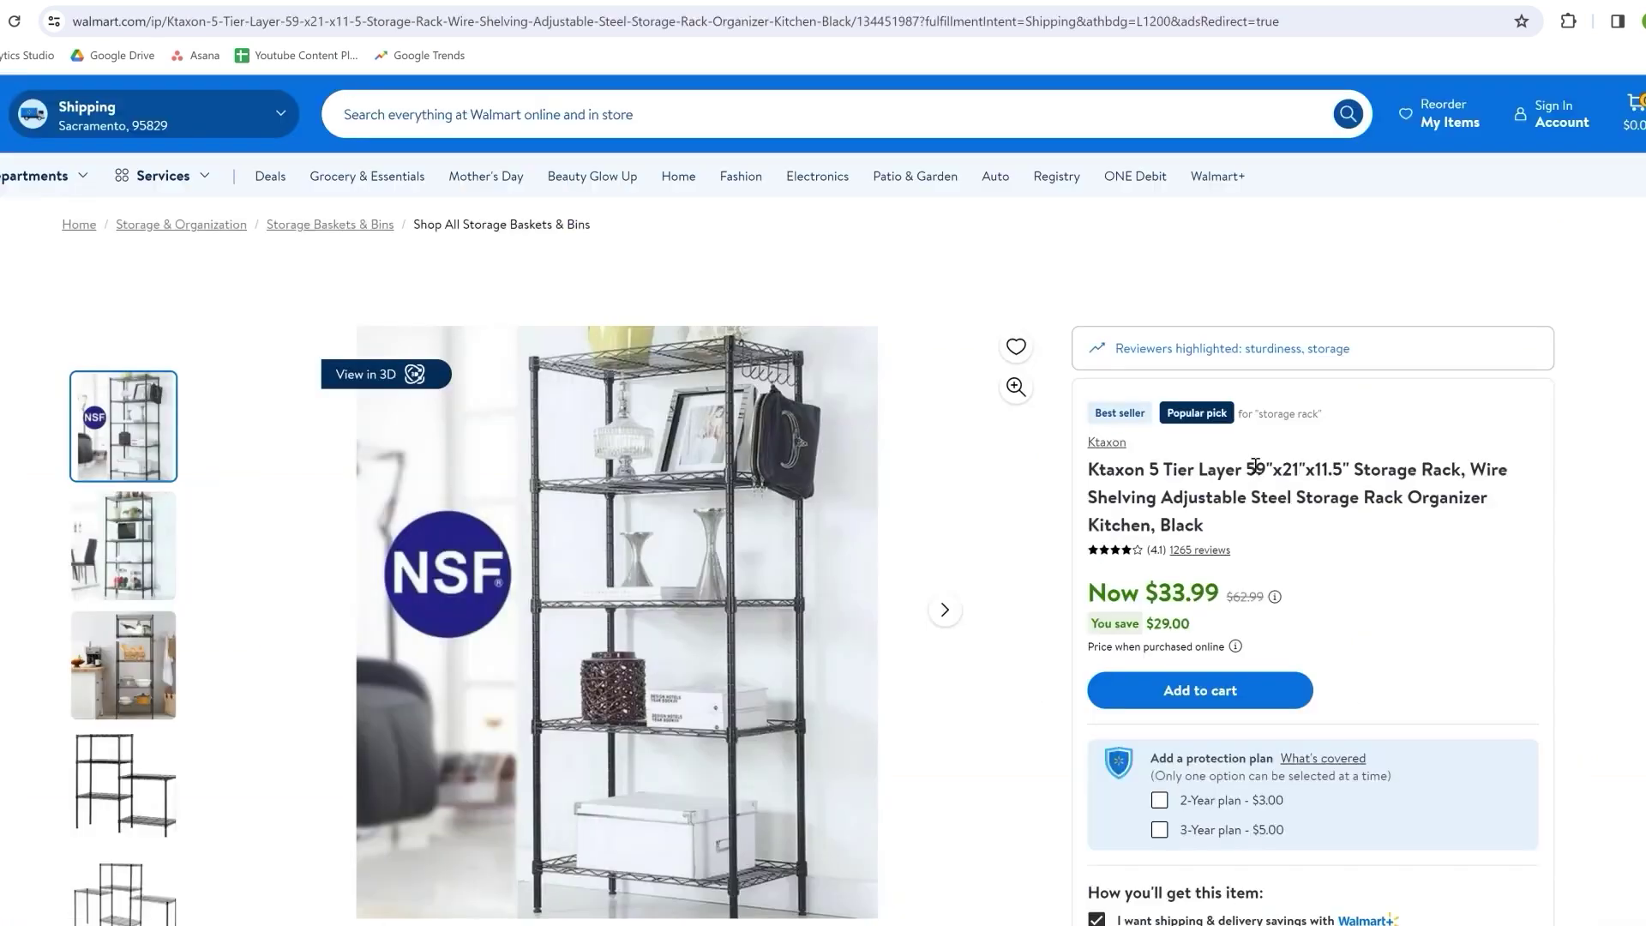
# Select the 59x21x11.5 rack dimensions in the Walmart listing title
pyautogui.moveTo(1248, 470); pyautogui.dragTo(1349, 470)
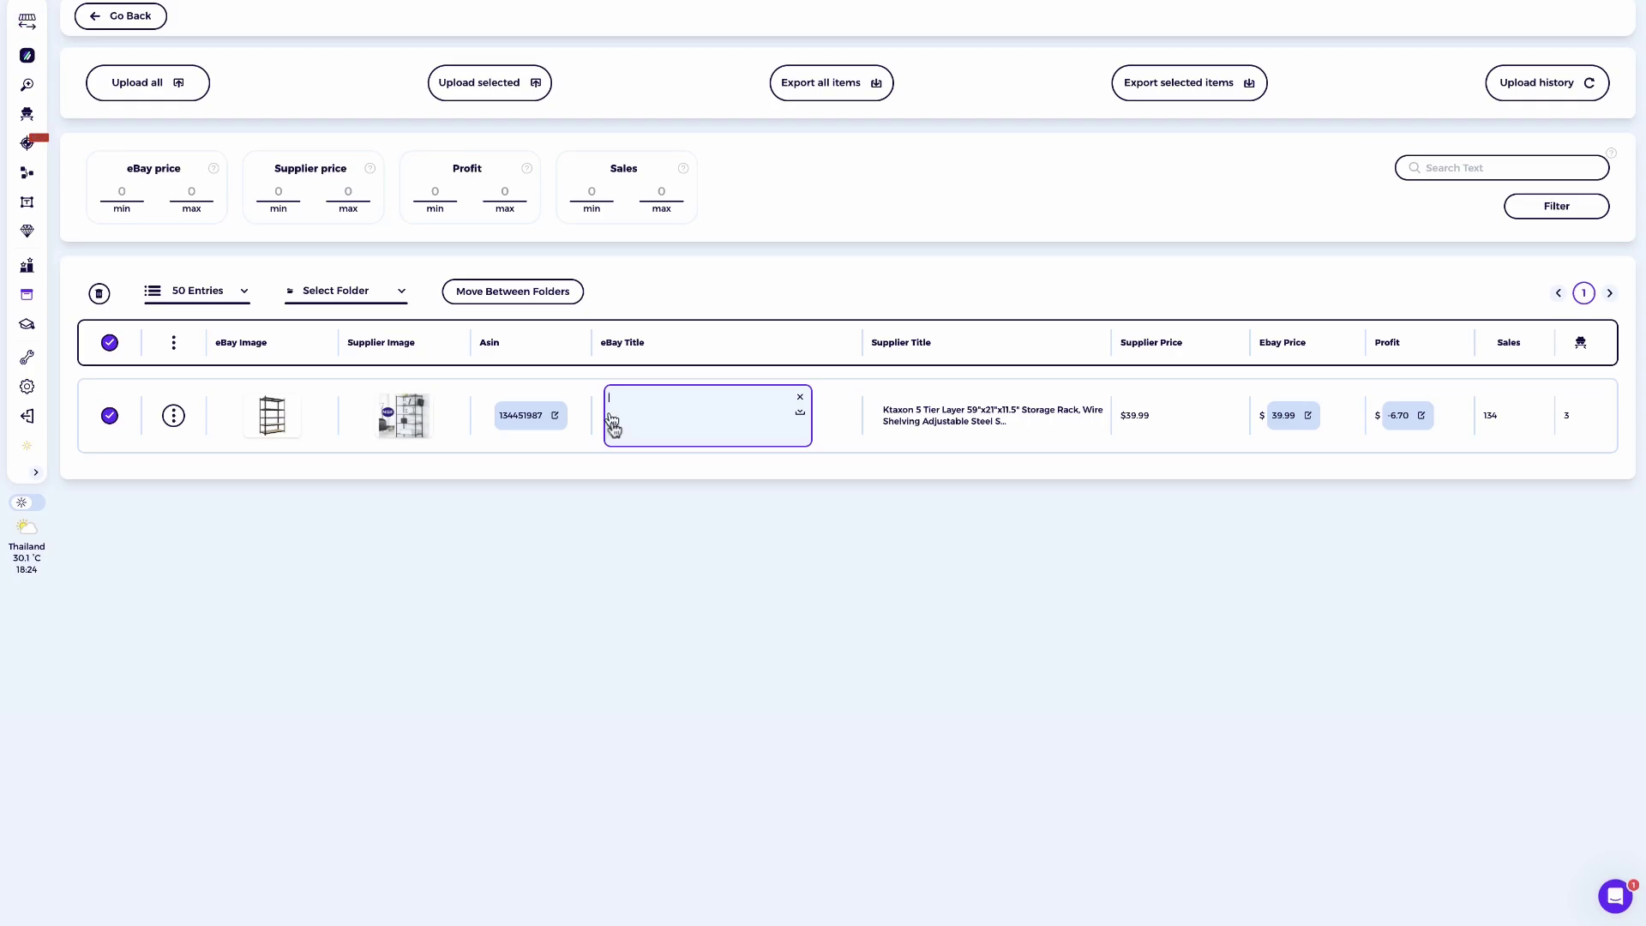
# Paste the built title ending 'Metal Wire Rack 59x21x11.5' into the rack's empty eBay Title and save it
pyautogui.rightClick(669, 405)
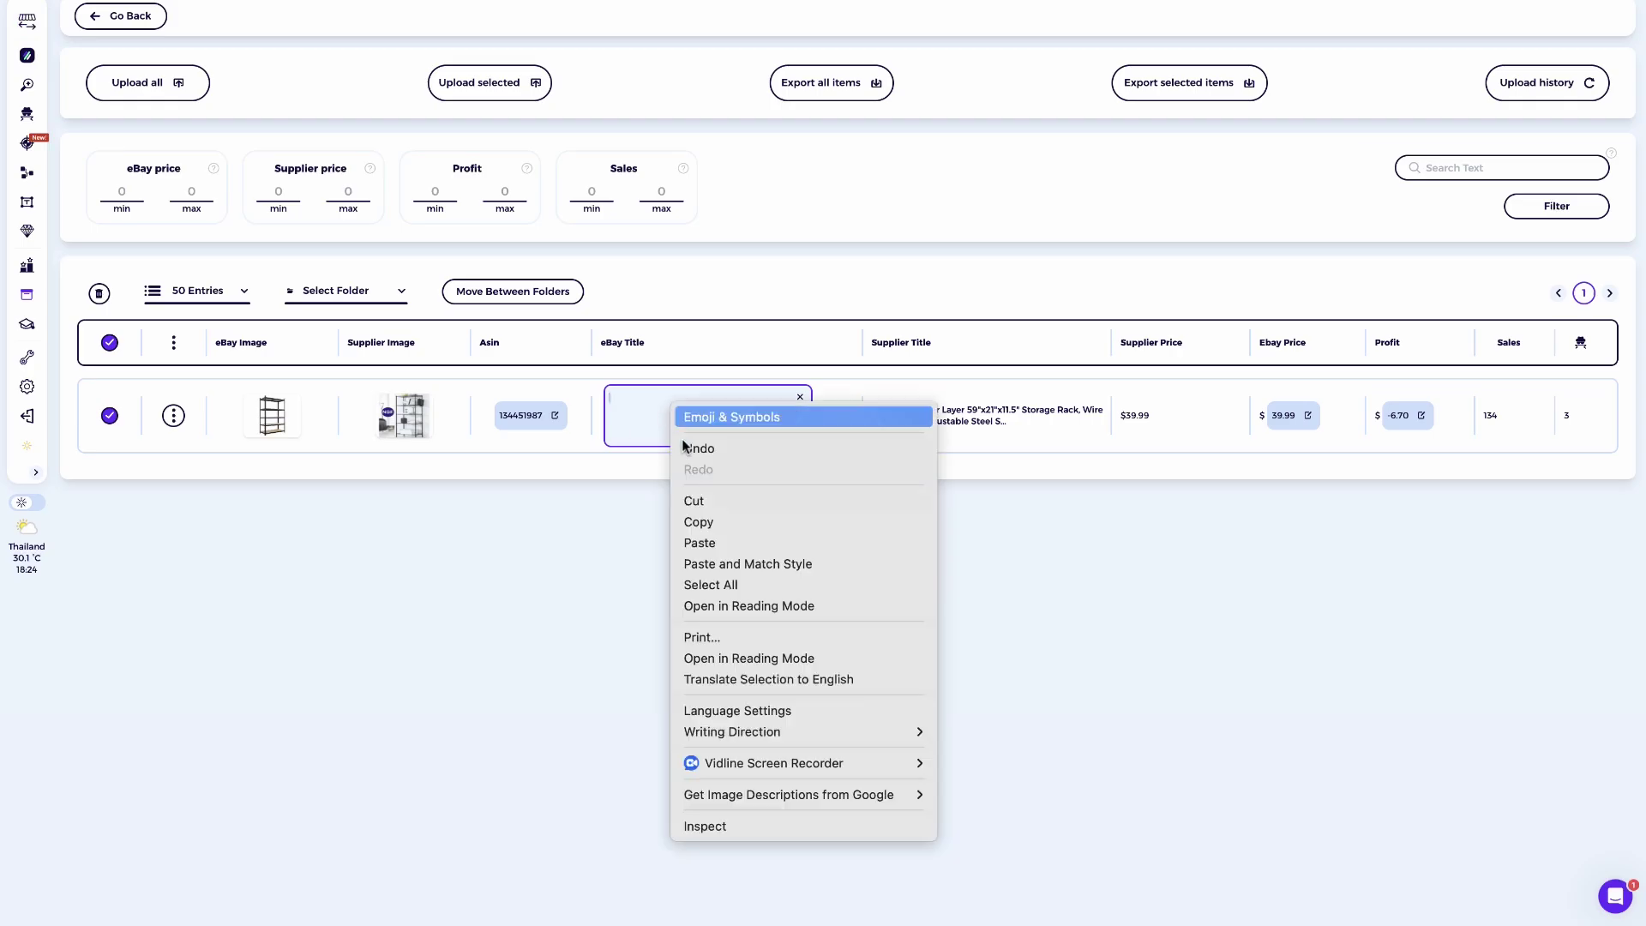
pyautogui.click(686, 541)
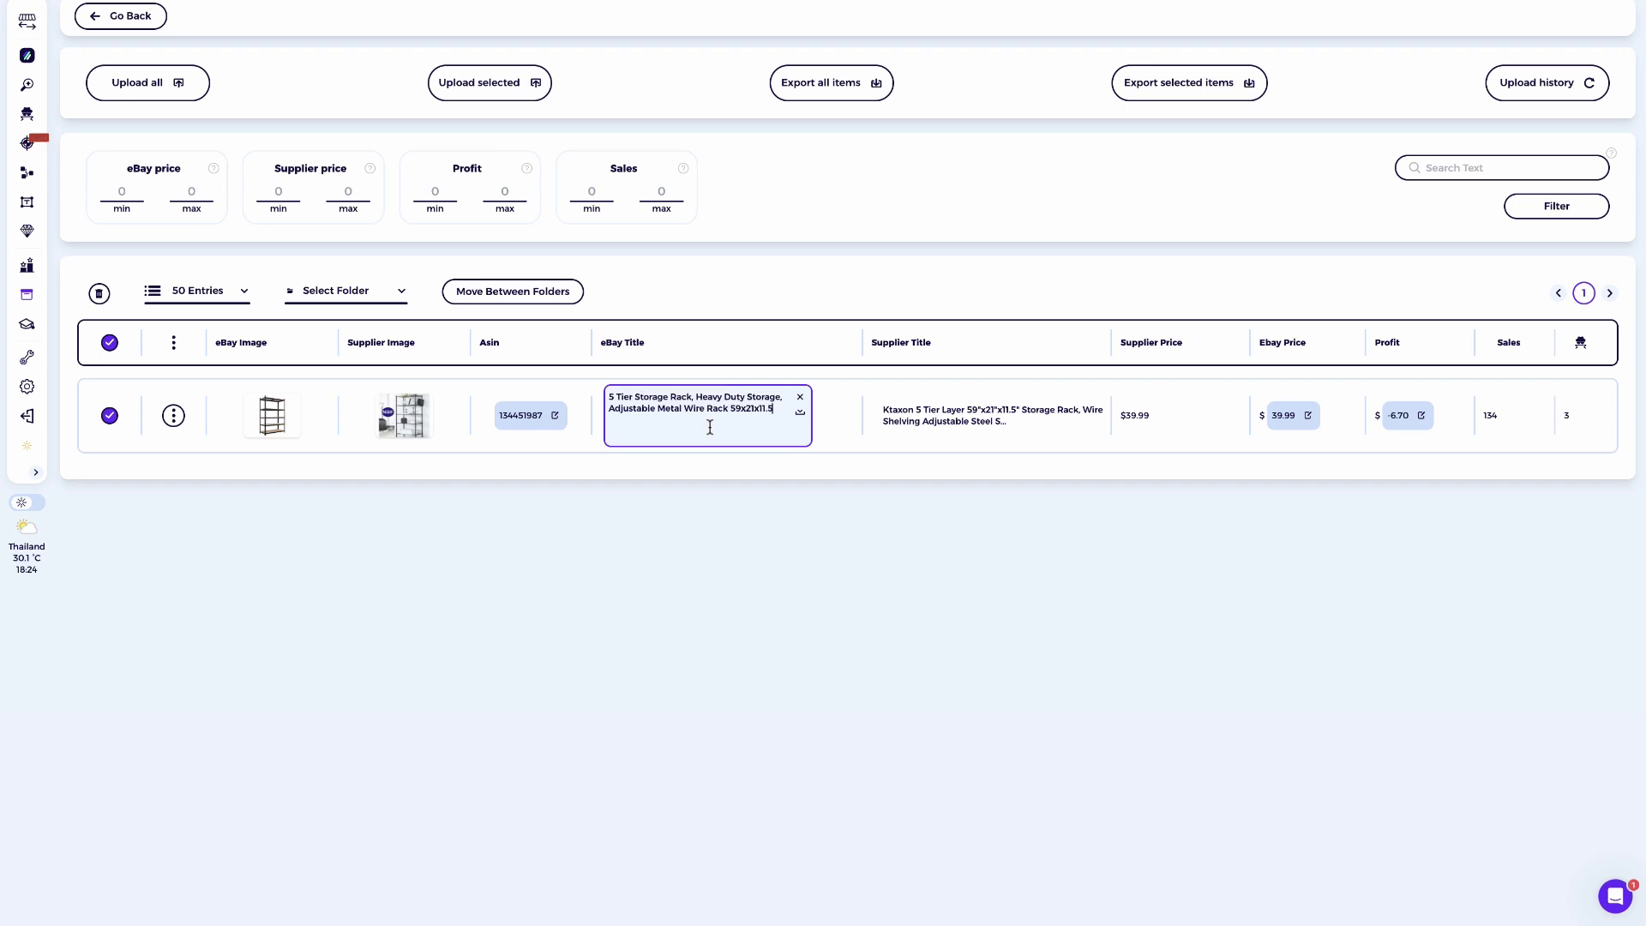
pyautogui.click(239, 92)
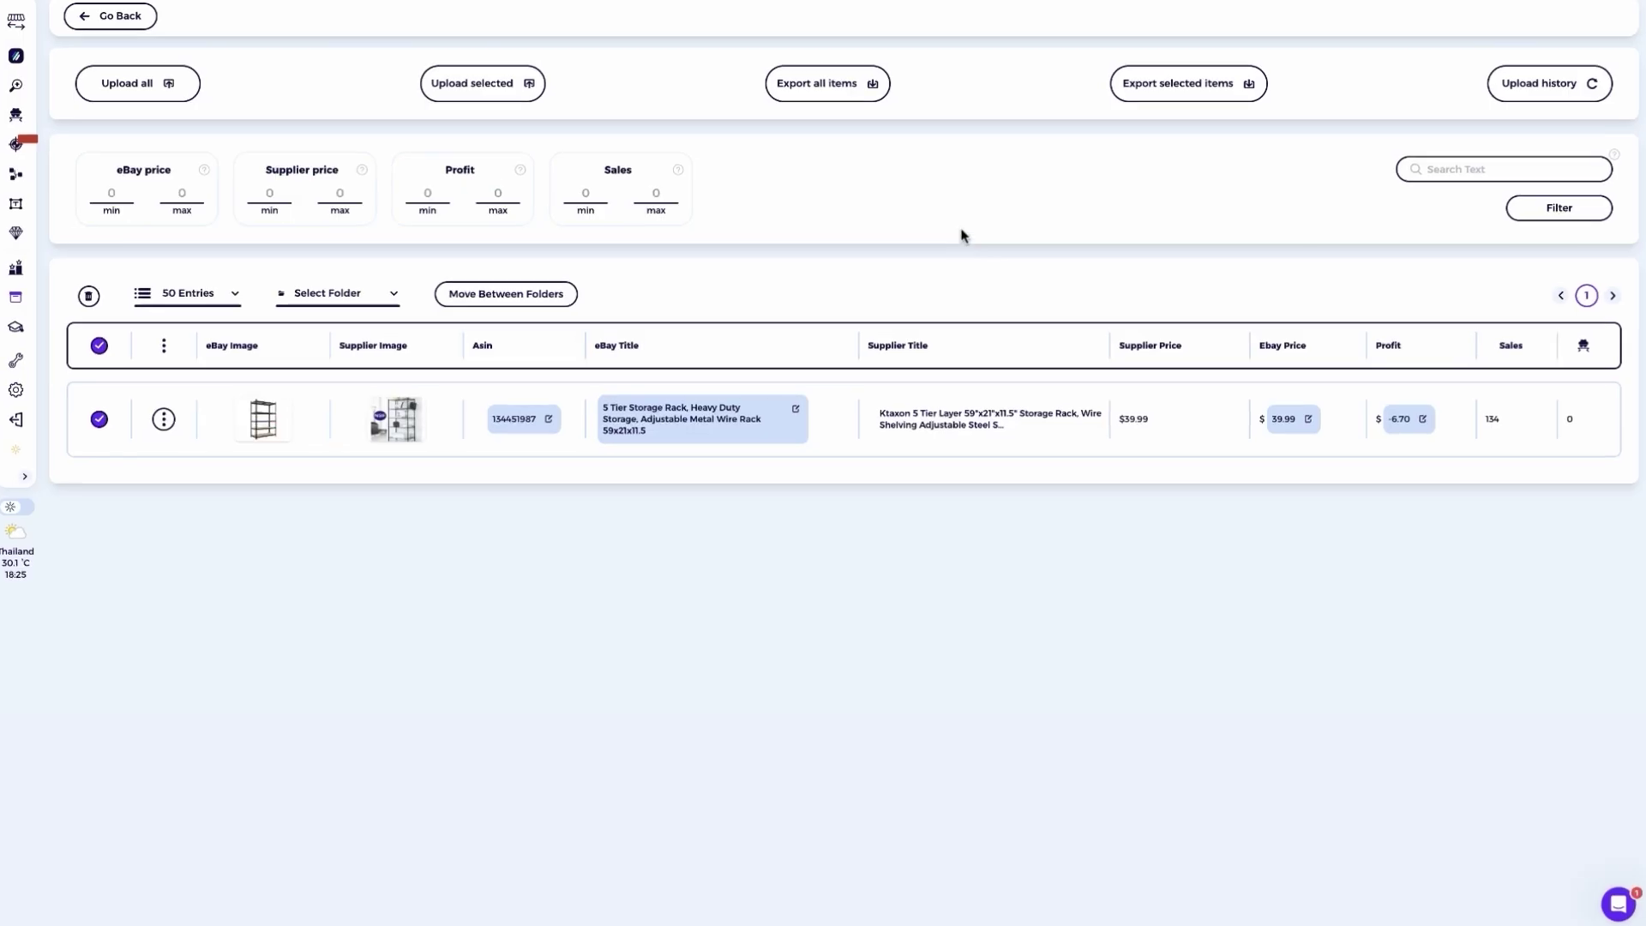
pyautogui.click(485, 80)
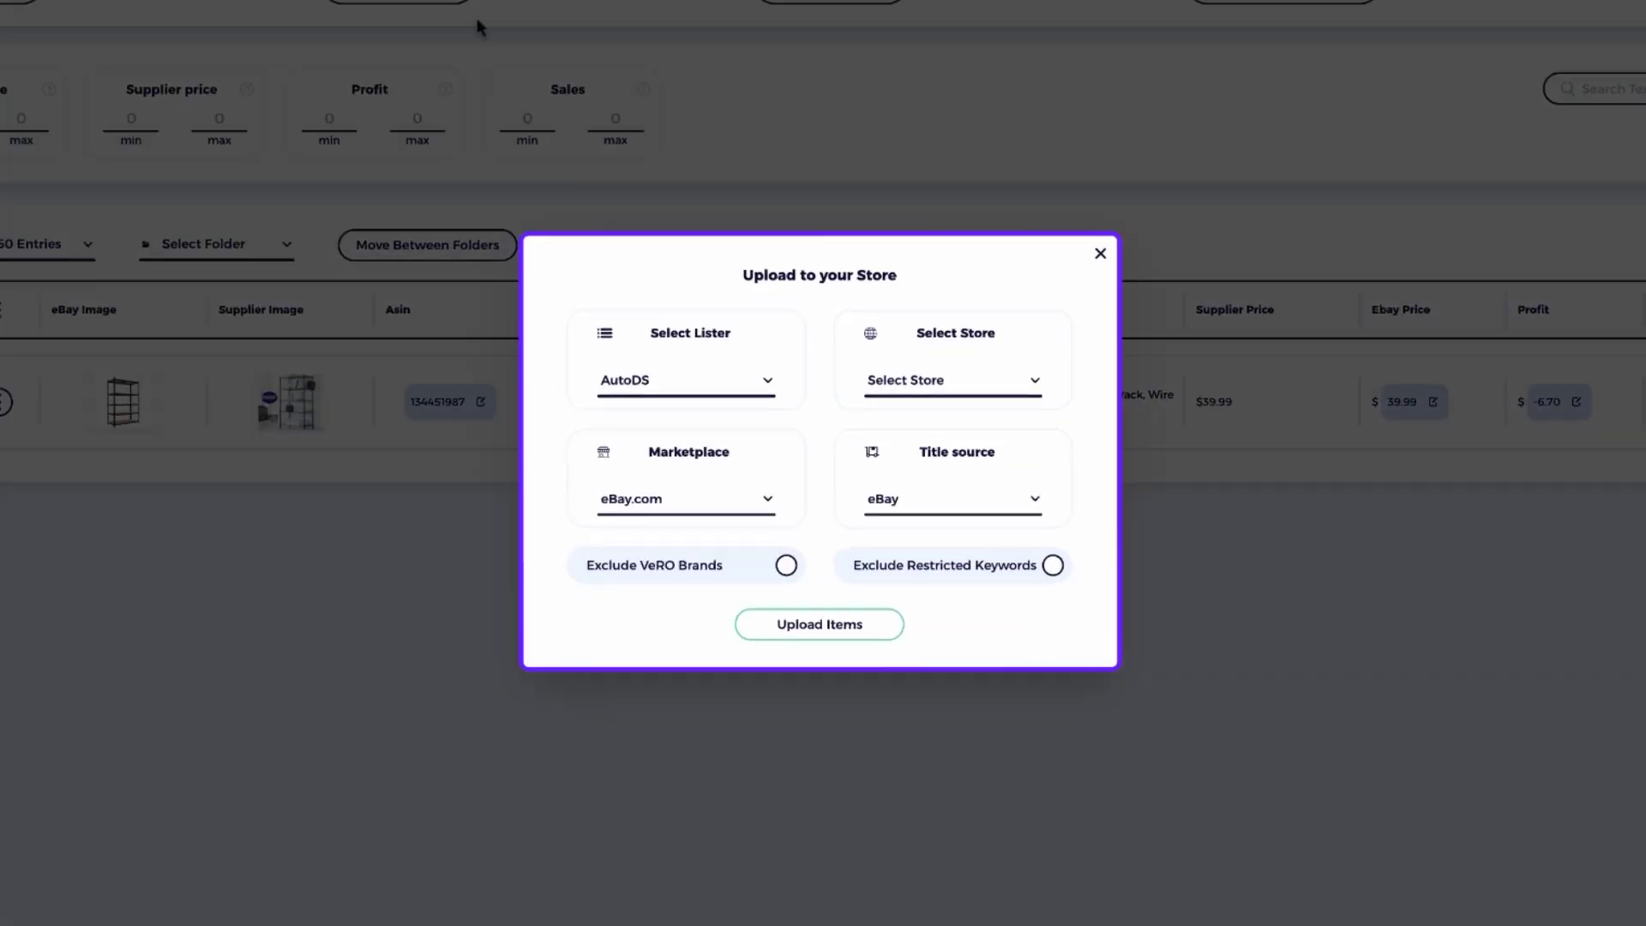
# Close the Upload to your Store dialog without uploading
pyautogui.click(1101, 264)
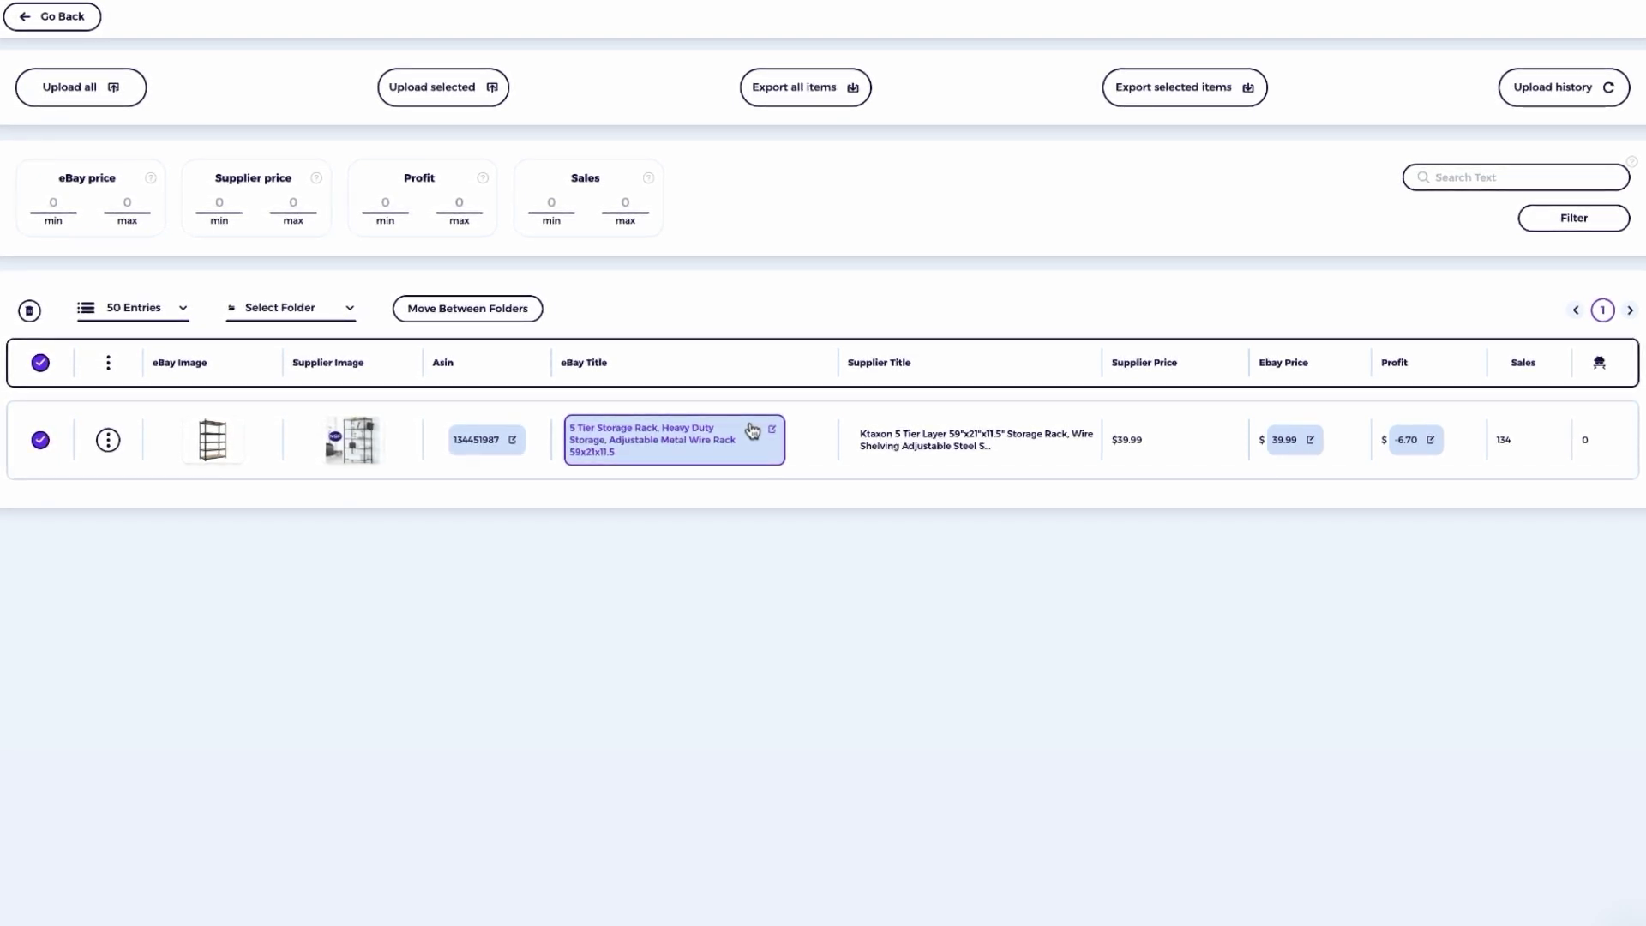
# Reopen the Upload to your Store dialog for the Ktaxon storage rack
pyautogui.click(443, 86)
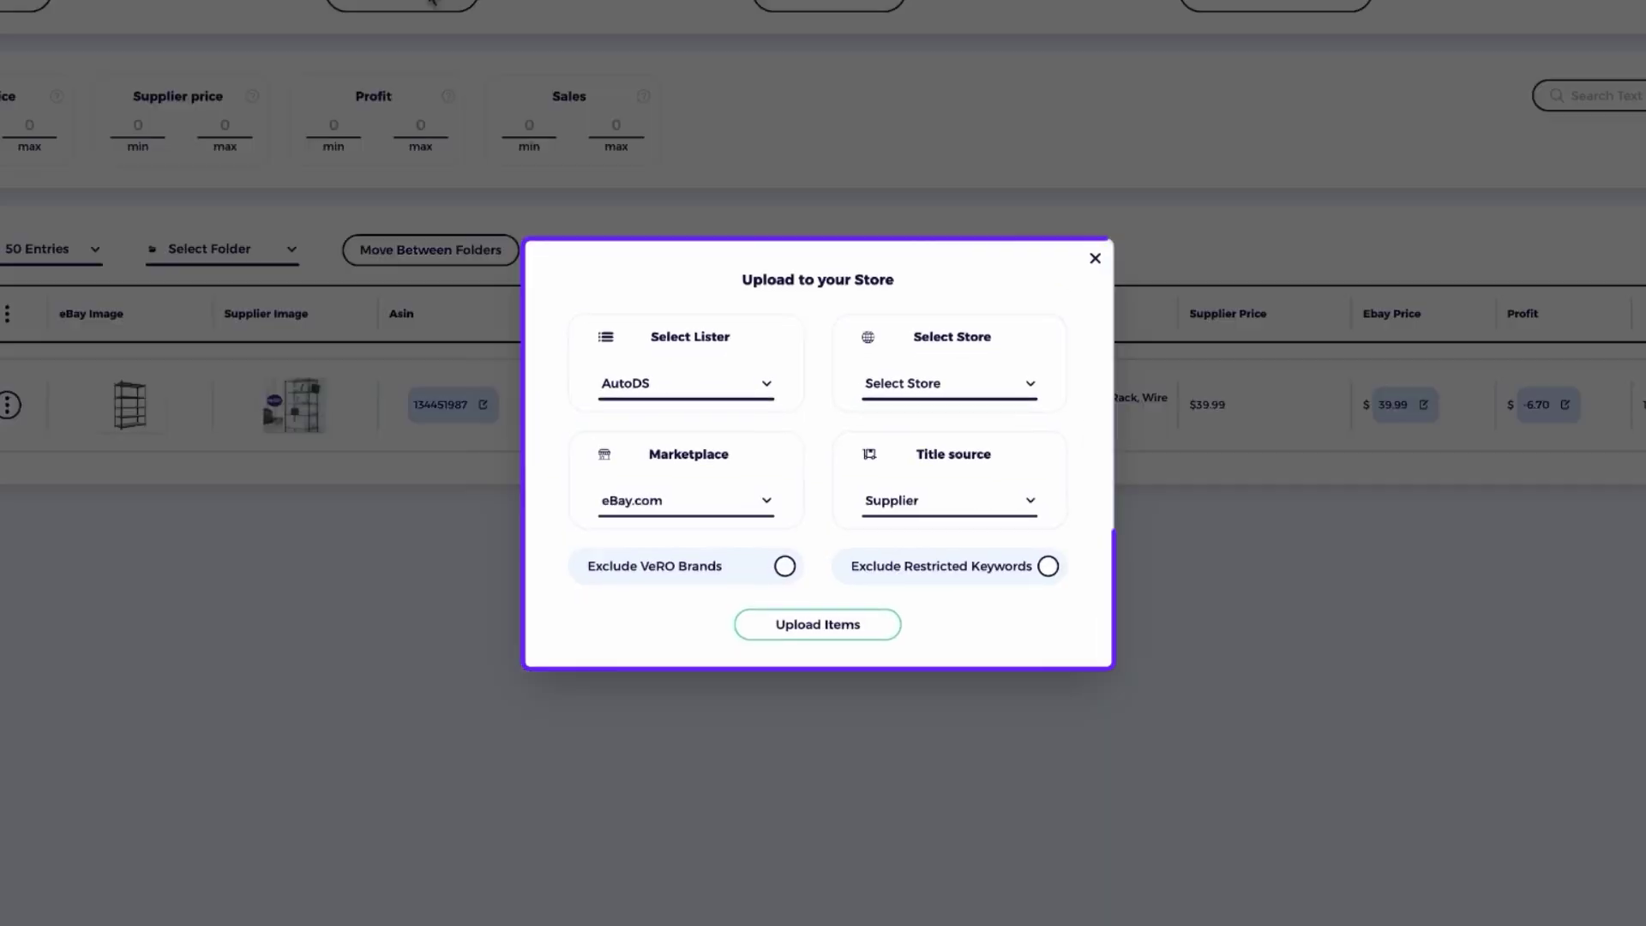